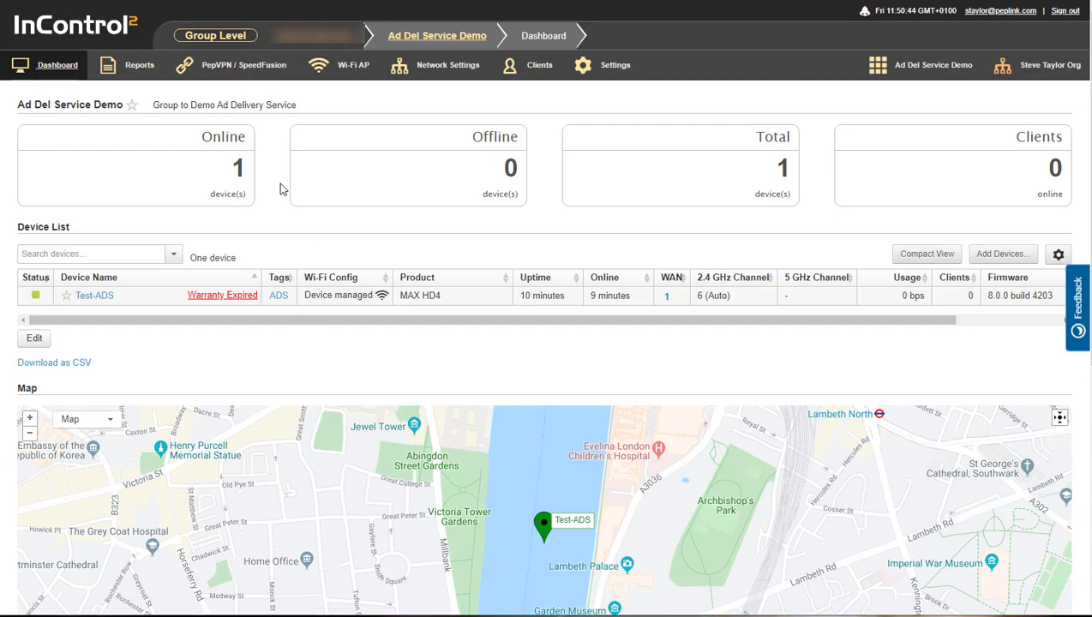
# Enable Wi-Fi Management in the group-wide SSID settings.
pyautogui.moveTo(347, 69)
pyautogui.click(360, 91)
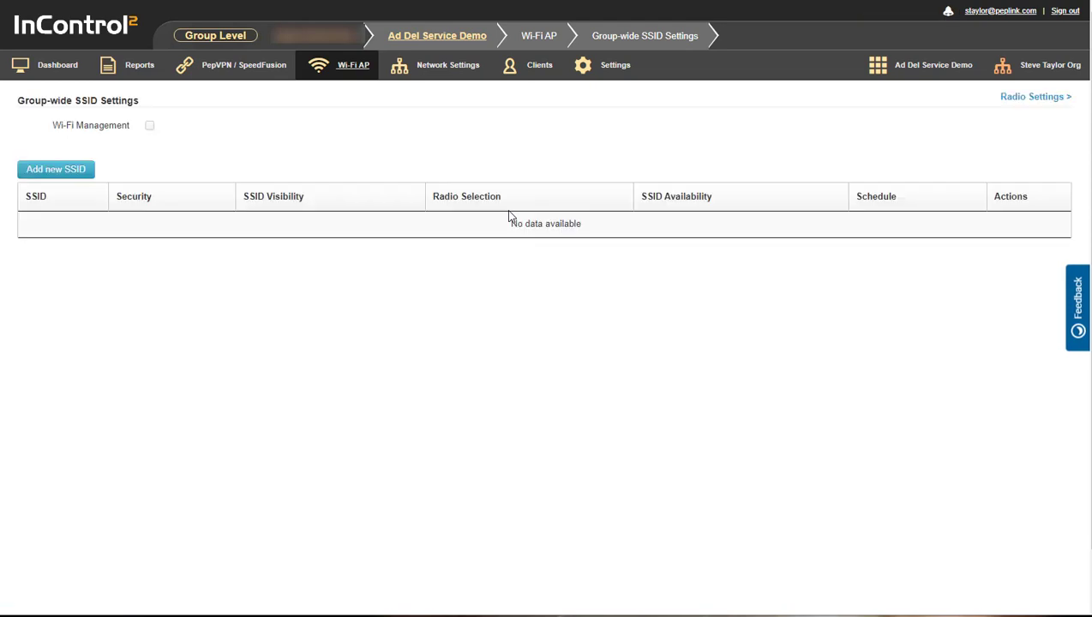
pyautogui.click(149, 126)
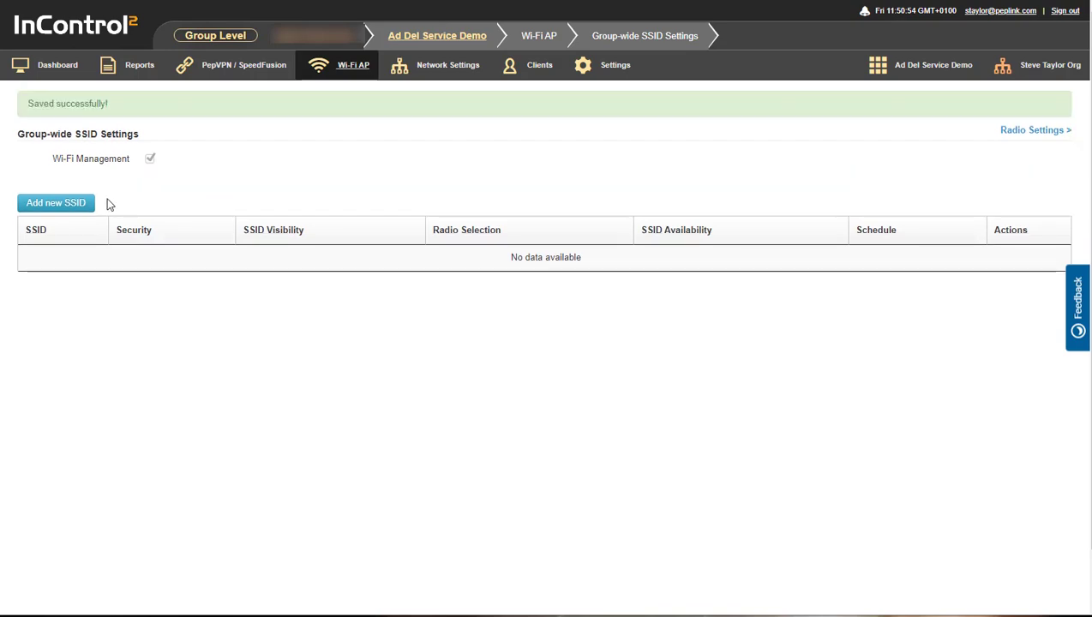
# Add a new SSID to the group and name it Free-WiFi.
pyautogui.click(83, 204)
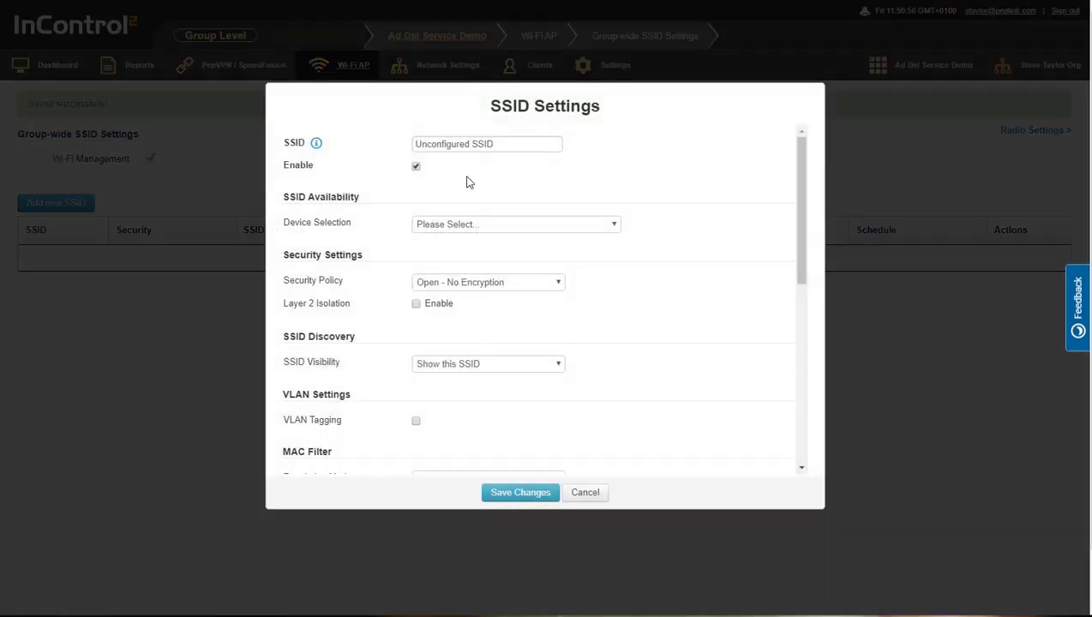
pyautogui.moveTo(495, 146); pyautogui.dragTo(382, 155)
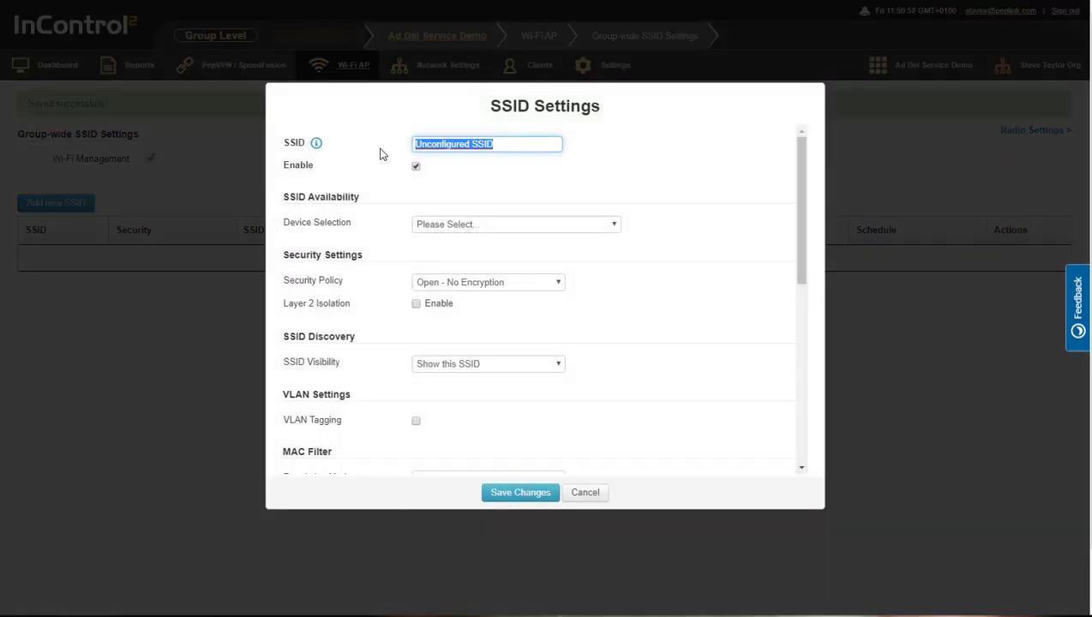
pyautogui.write('Free-WiFi')
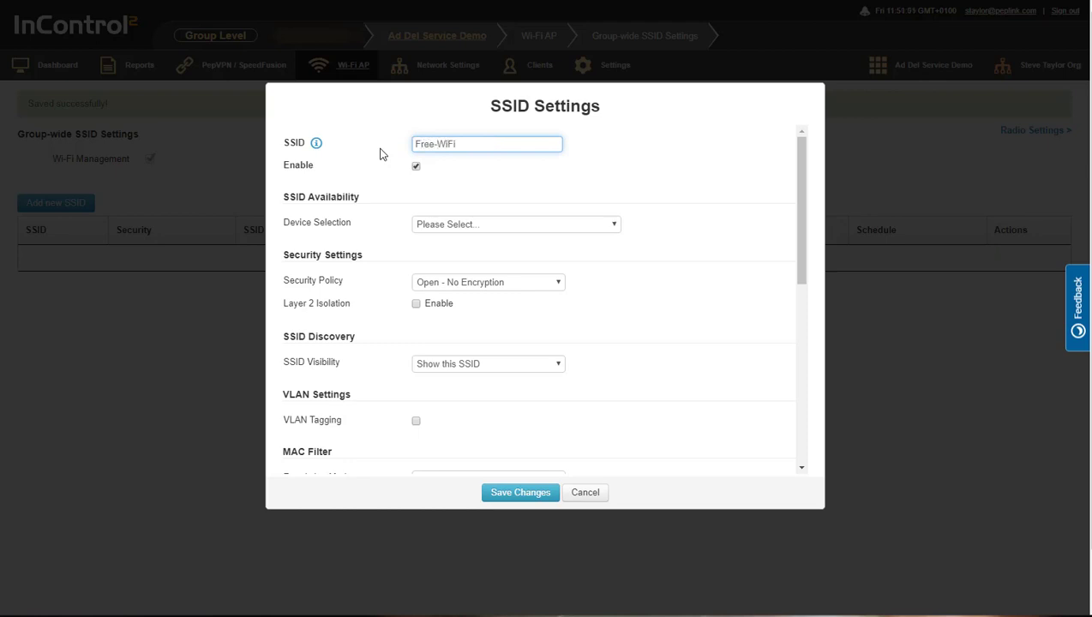
# Enable the Free-WiFi SSID only on devices with the ADS tag and save the SSID settings.
pyautogui.click(462, 225)
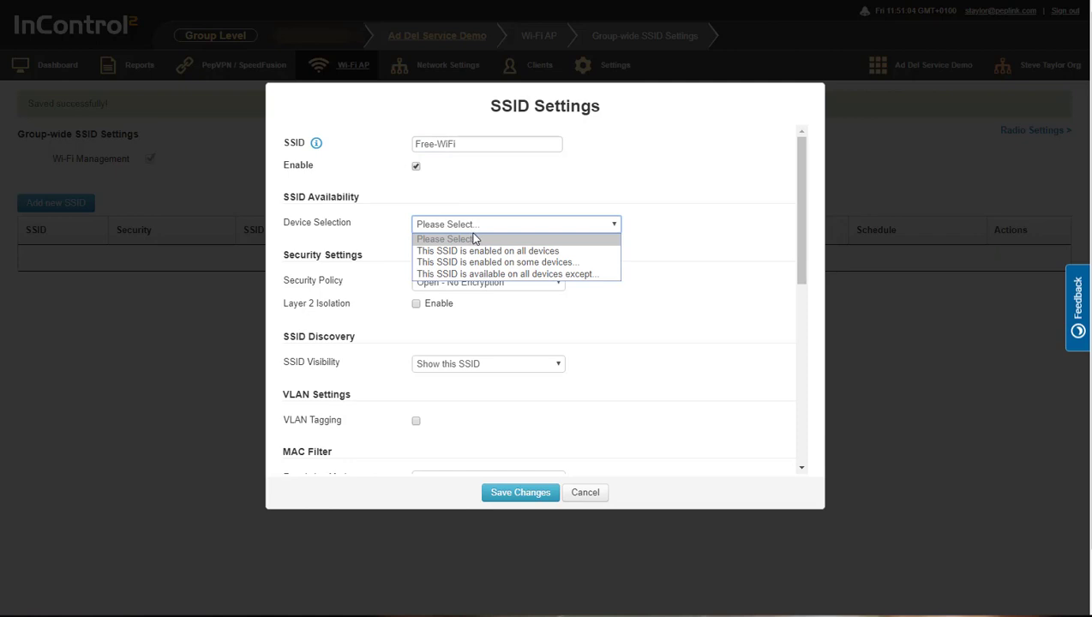
pyautogui.click(485, 265)
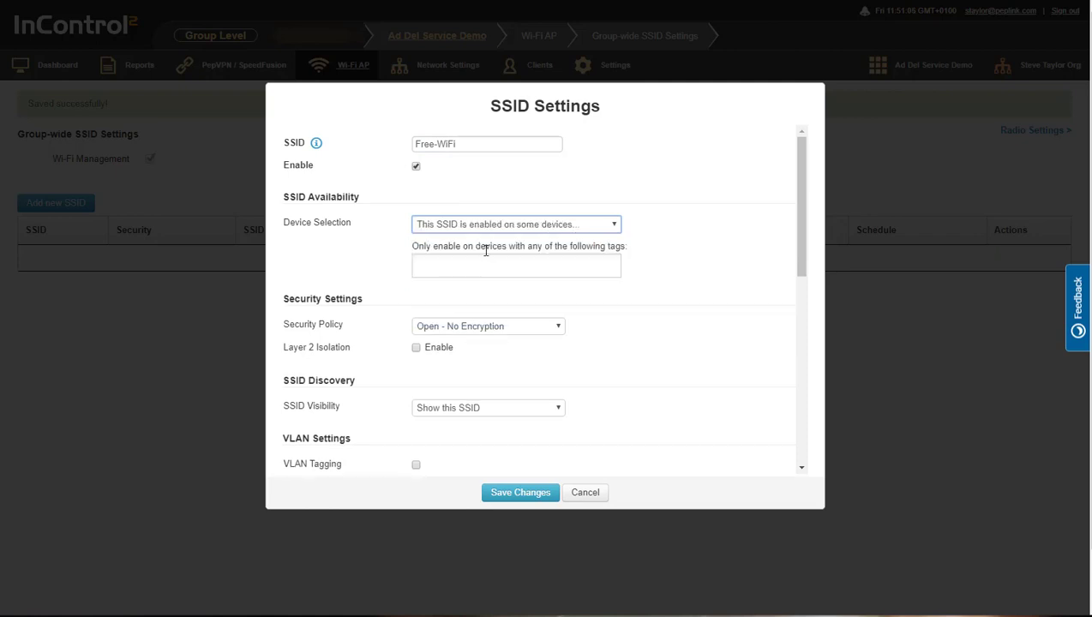
pyautogui.click(481, 268)
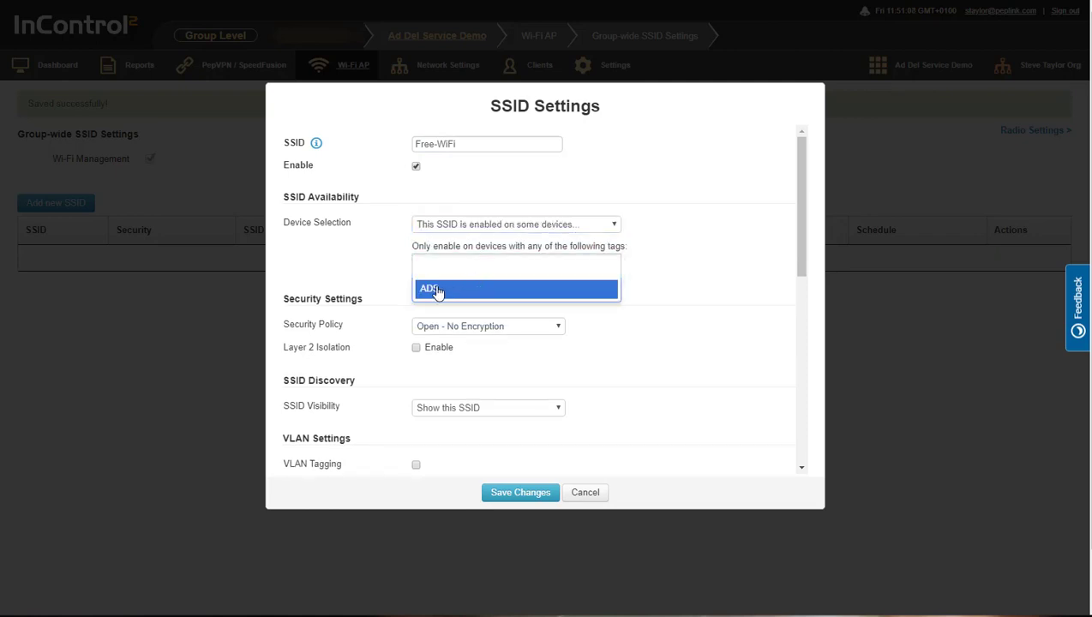
pyautogui.click(449, 290)
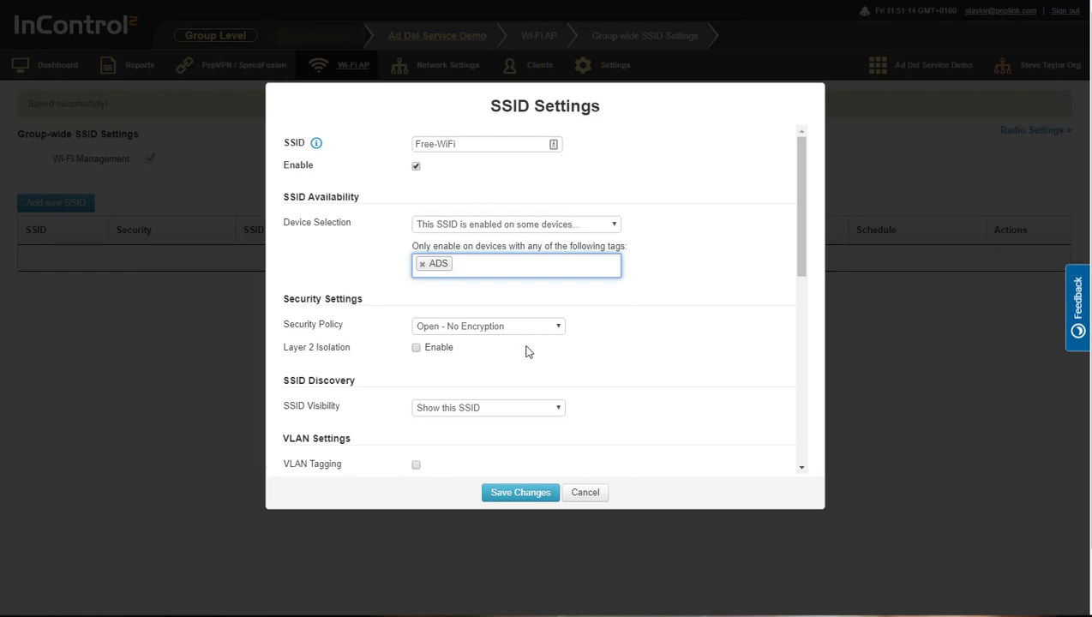
pyautogui.scroll(-2, 531, 351)
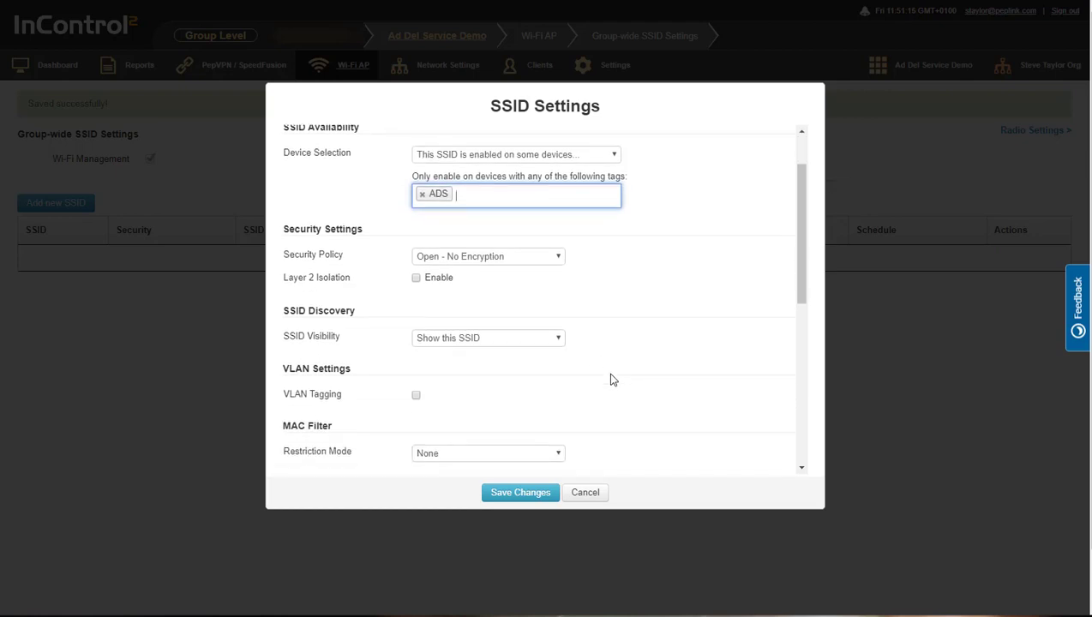
pyautogui.scroll(-2, 613, 379)
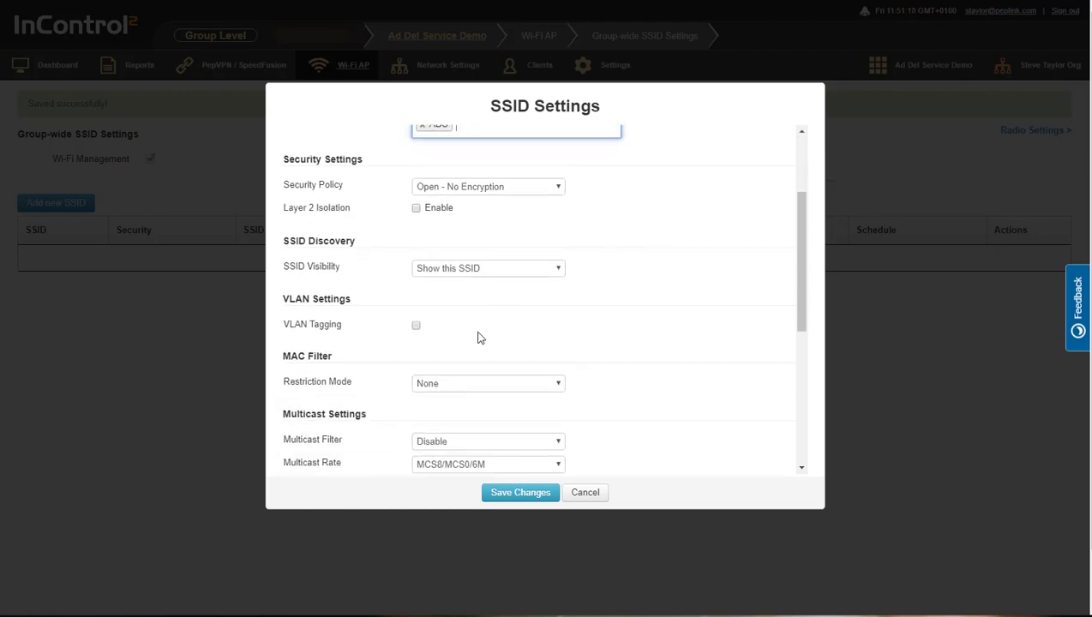
pyautogui.scroll(-6, 480, 338)
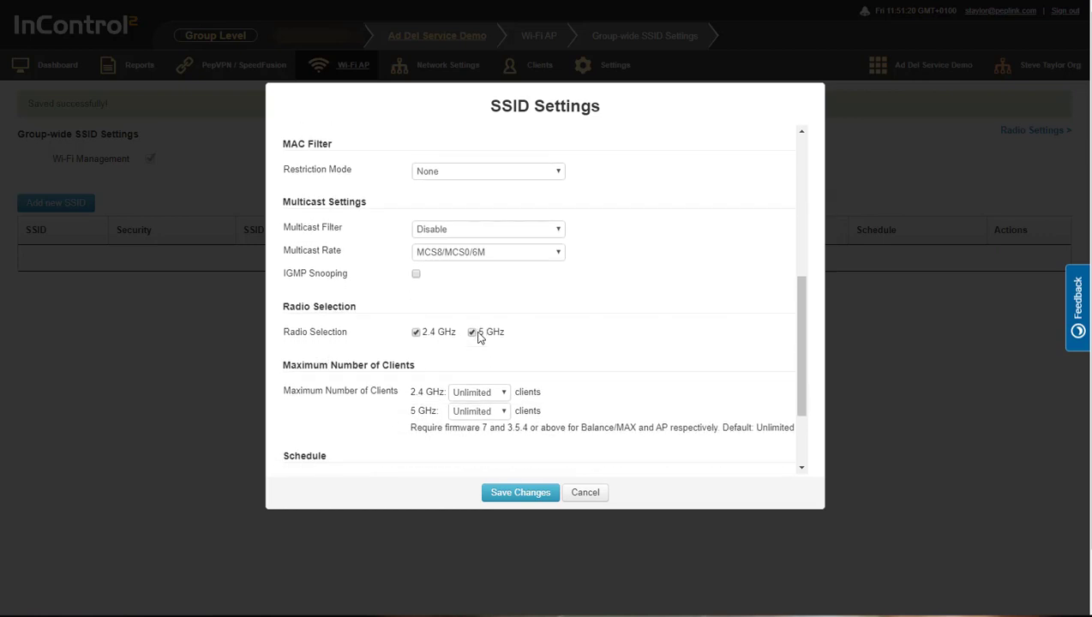
pyautogui.scroll(-3, 478, 338)
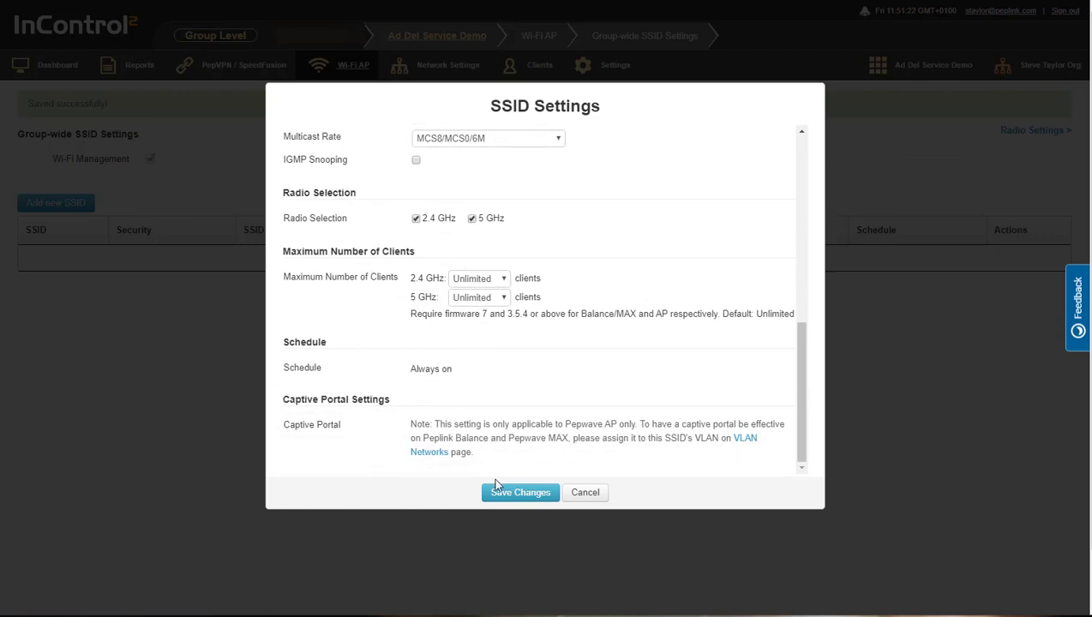
pyautogui.click(518, 497)
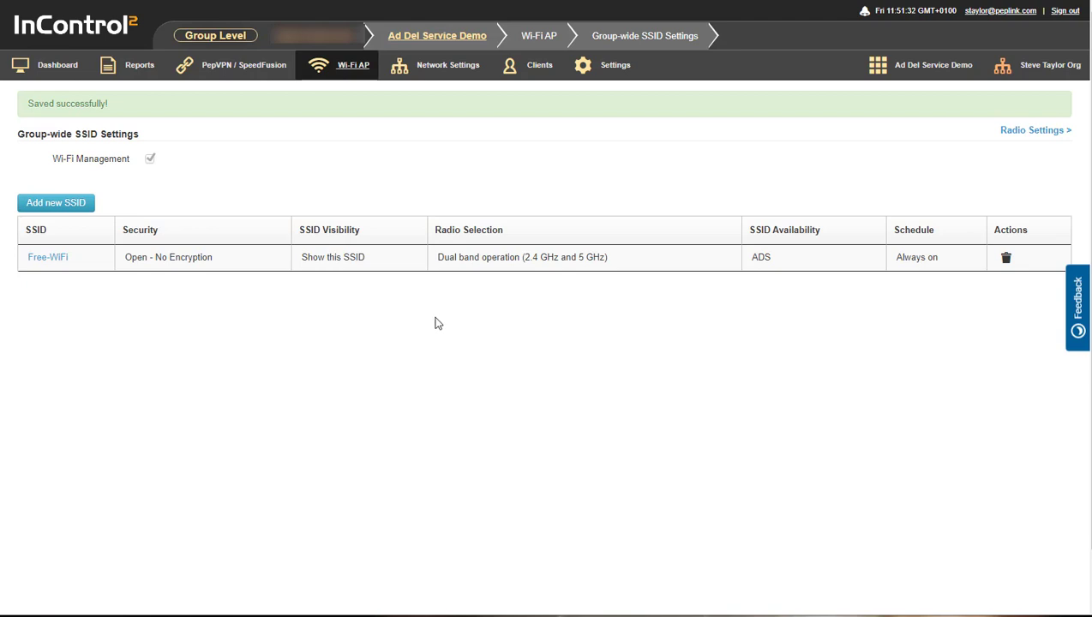
# Set the operating country in the group-wide radio settings to United Kingdom and save the change.
pyautogui.moveTo(355, 67)
pyautogui.click(348, 111)
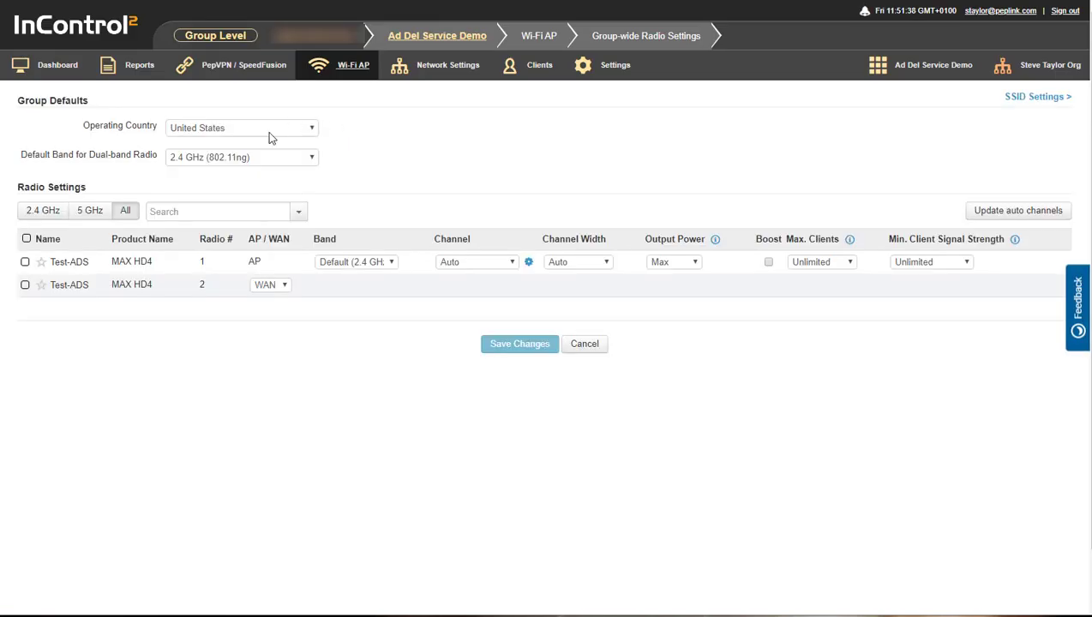
pyautogui.click(268, 132)
pyautogui.click(269, 352)
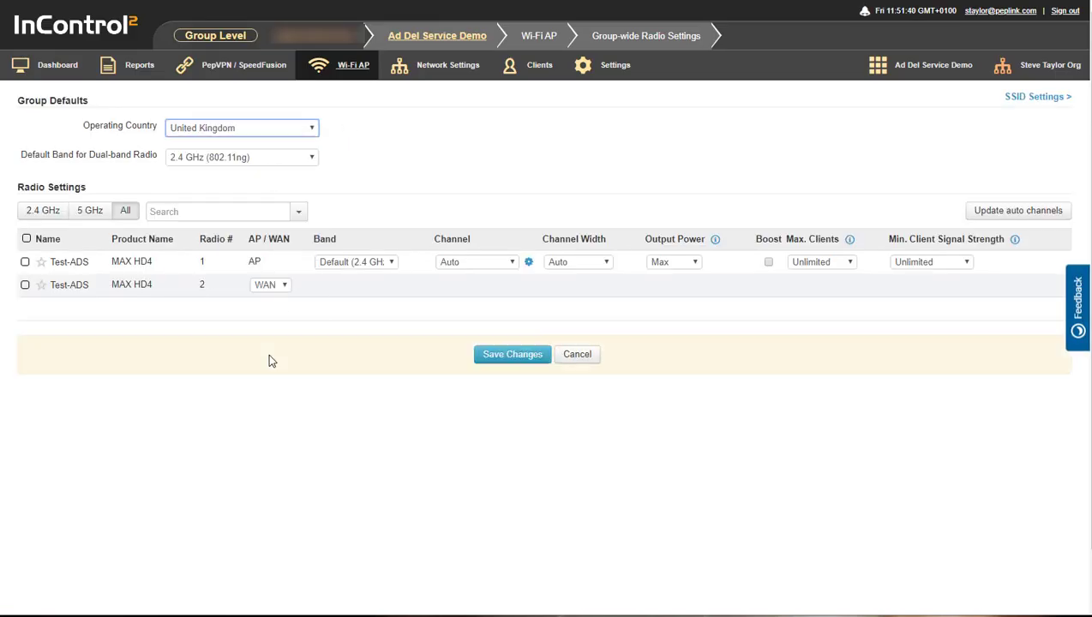
pyautogui.click(514, 357)
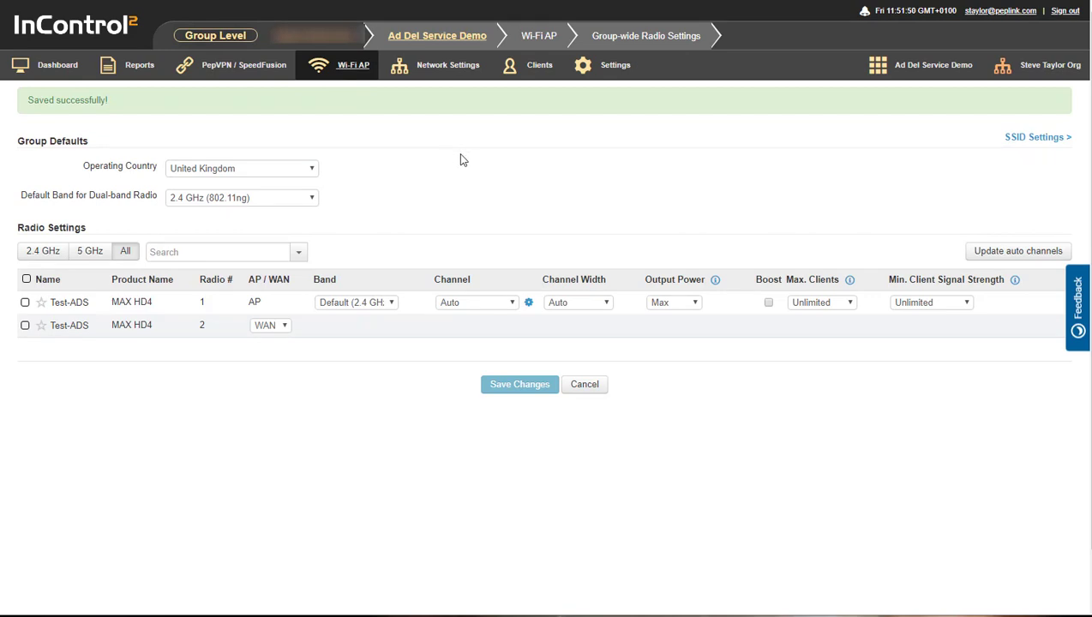
# Create a new captive portal named ADS Test with the company name ADS Demo.
pyautogui.click(76, 67)
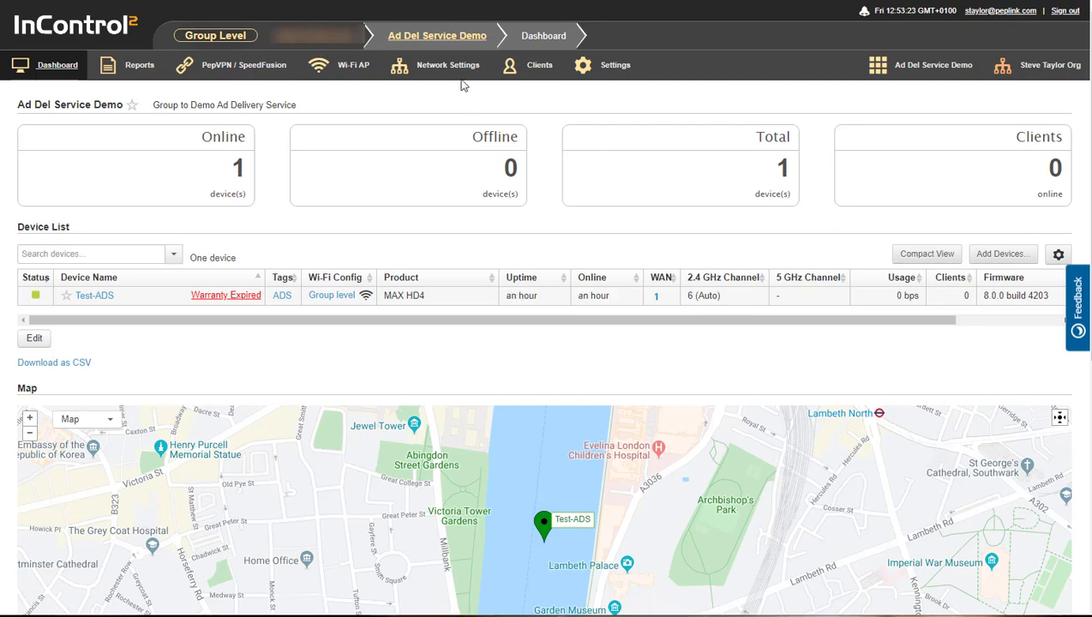
pyautogui.moveTo(454, 68)
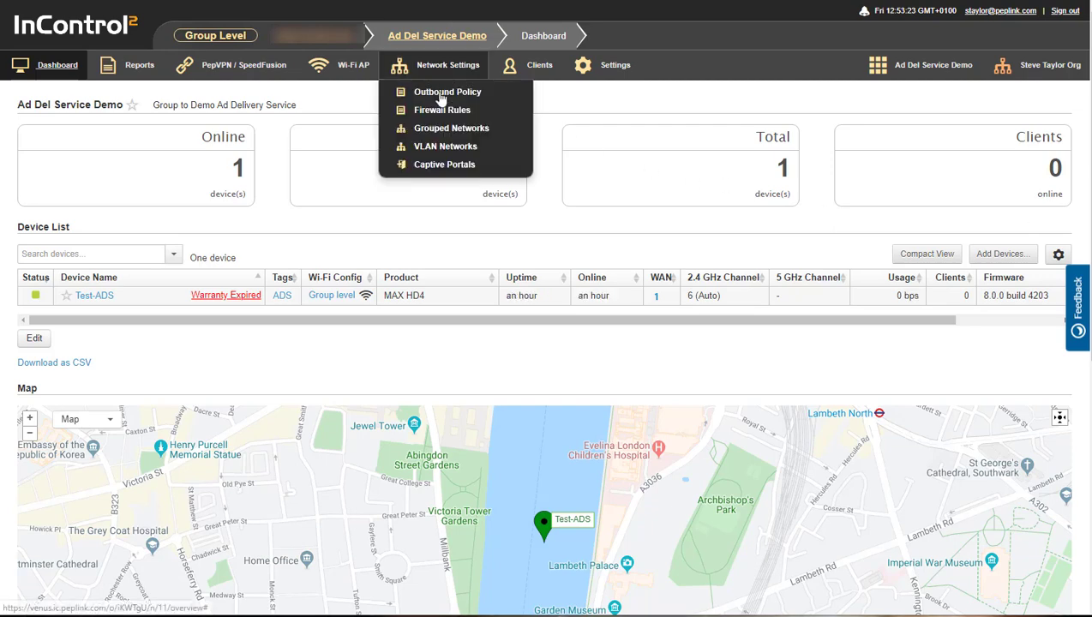
pyautogui.click(444, 165)
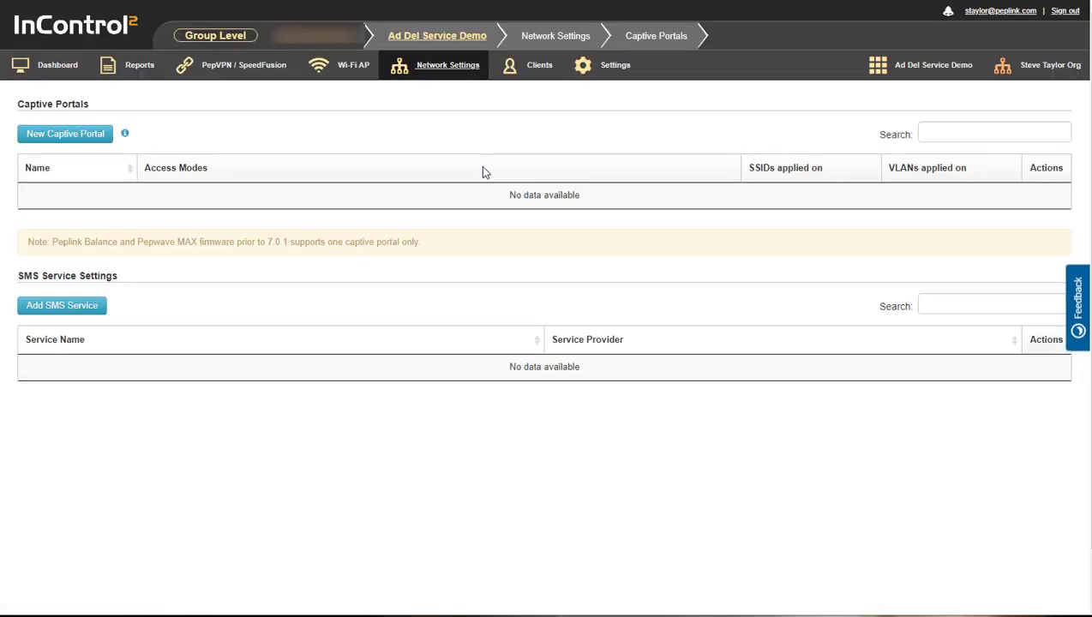
pyautogui.click(66, 138)
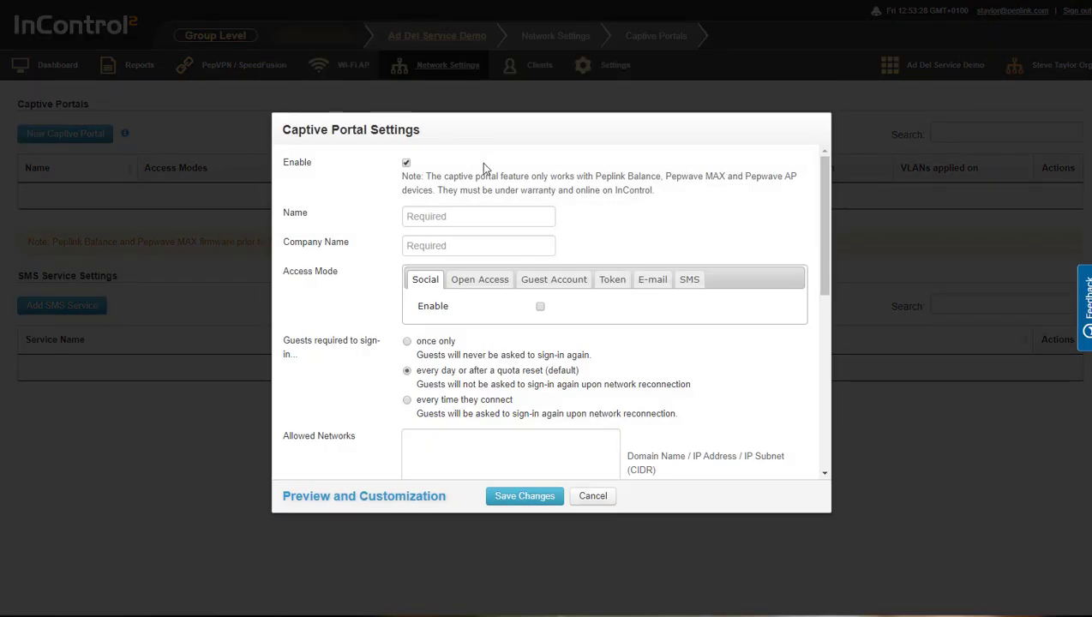
pyautogui.click(456, 221)
pyautogui.write('ADS')
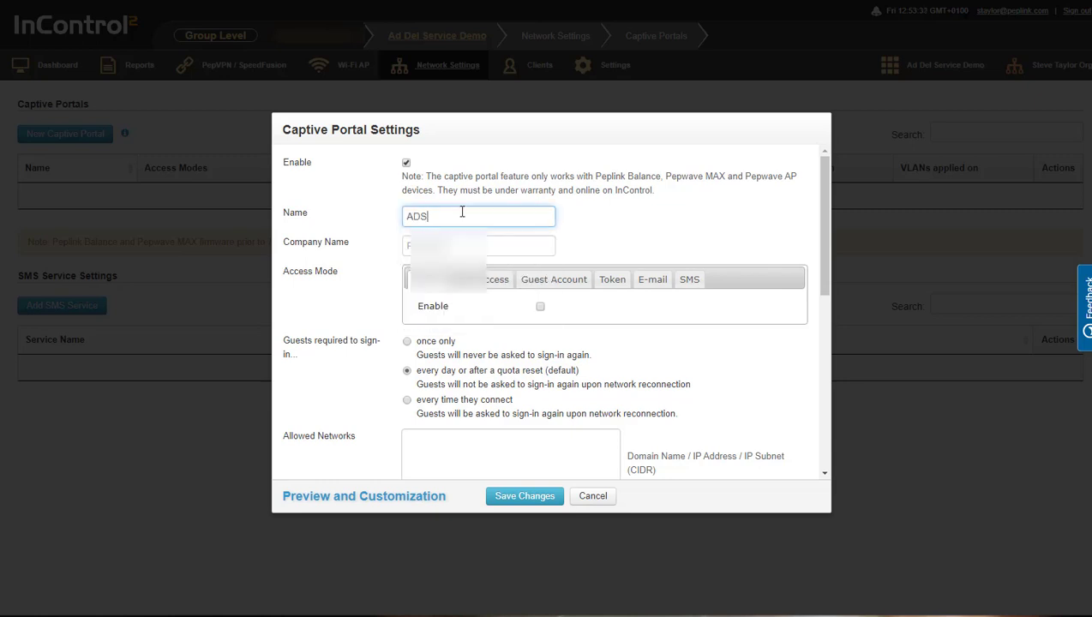
pyautogui.write(' Test')
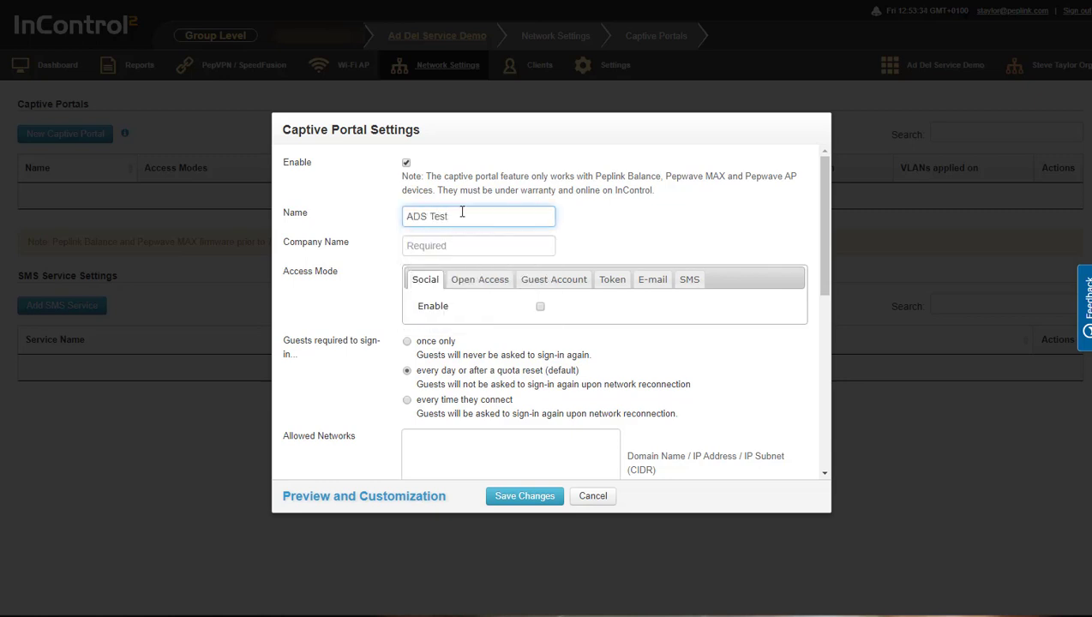
pyautogui.press('Tab')
pyautogui.write('ADS')
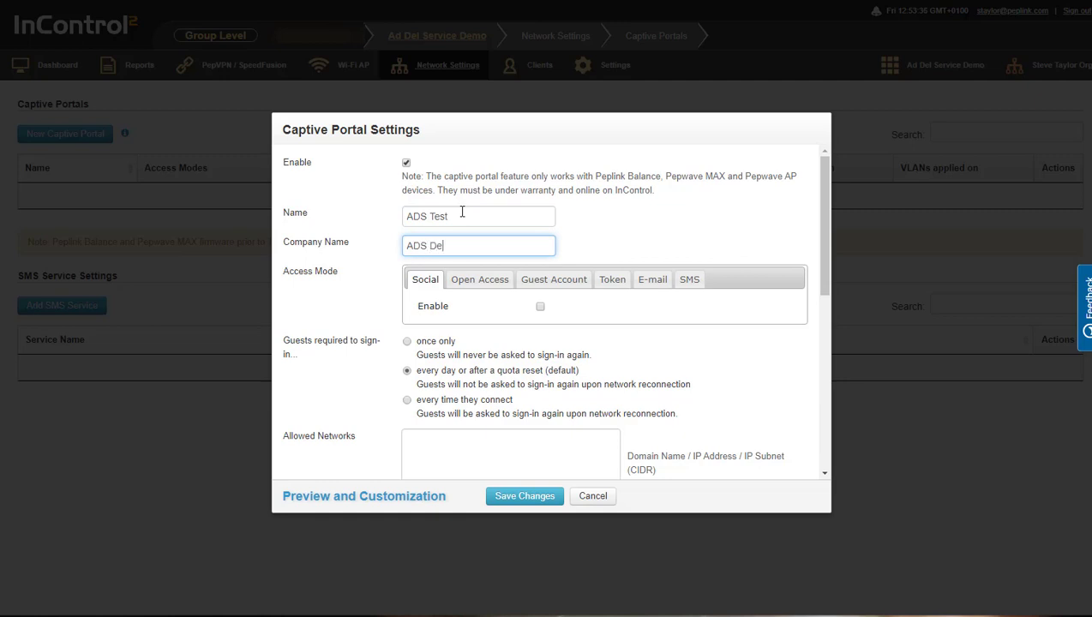
# Enable social access with Google ID sign-in for the ADS Test captive portal and save it.
pyautogui.click(541, 308)
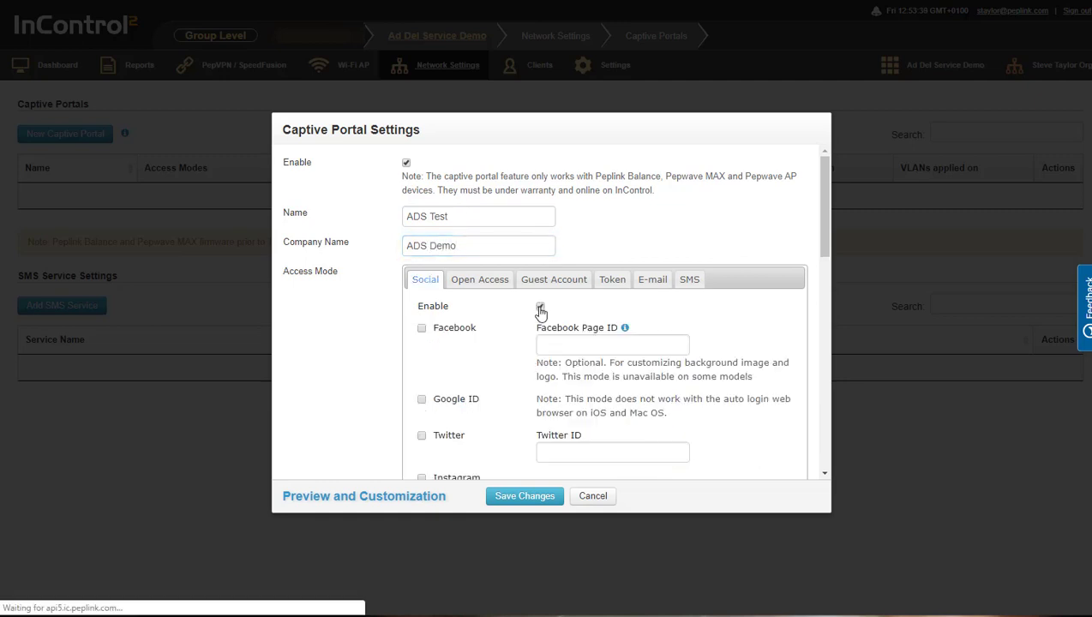
pyautogui.click(423, 401)
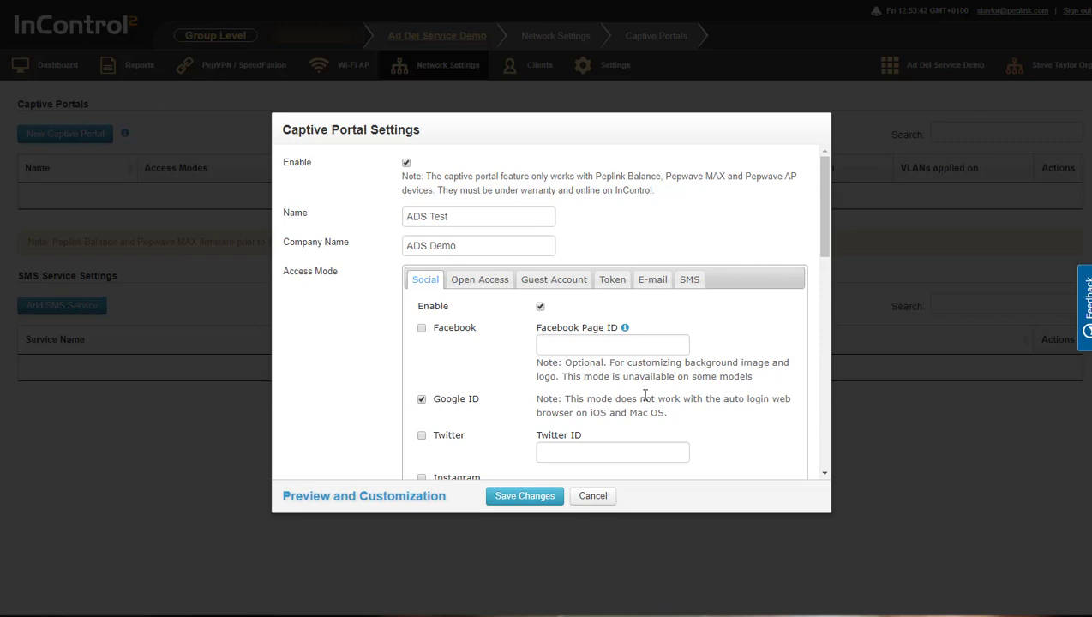
pyautogui.scroll(-3, 641, 396)
pyautogui.scroll(-5, 646, 401)
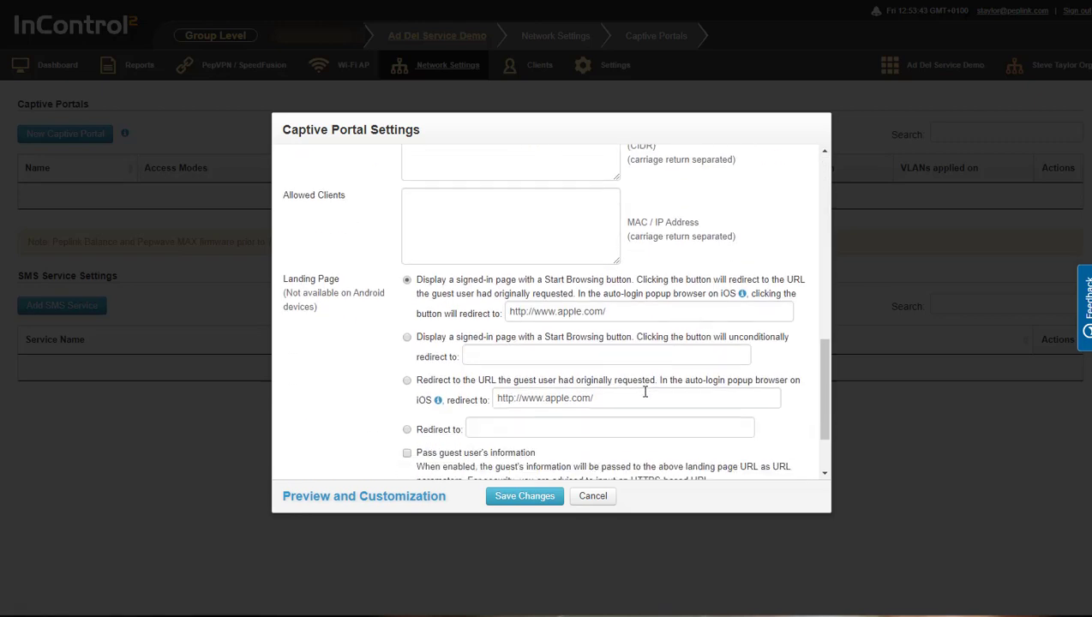
pyautogui.click(525, 504)
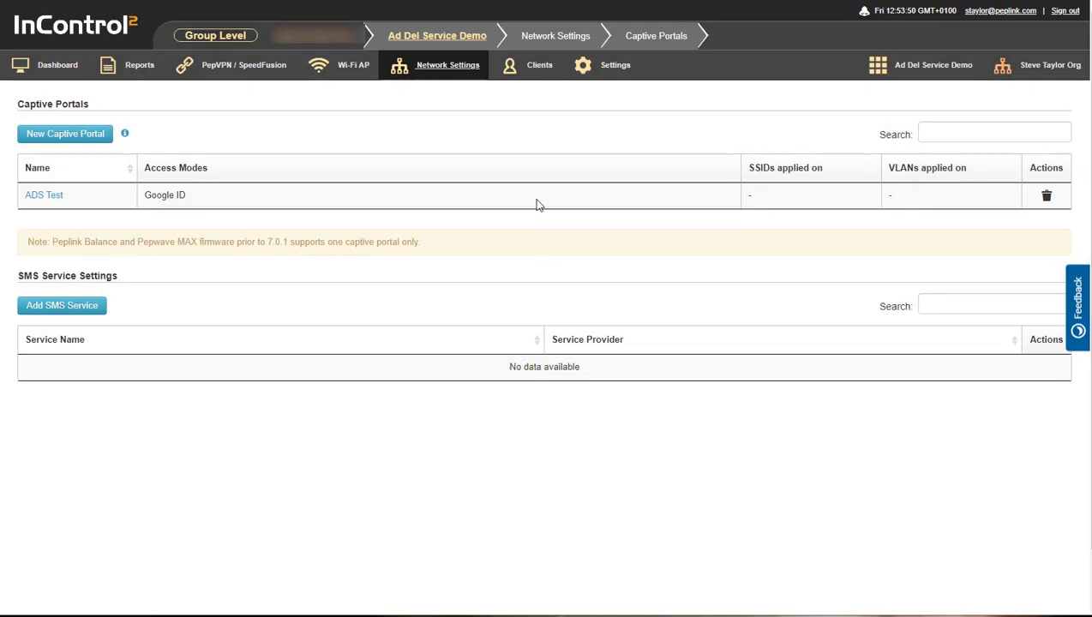
# Add a new VLAN network named ADS VLAN with VLAN ID 10.
pyautogui.moveTo(463, 69)
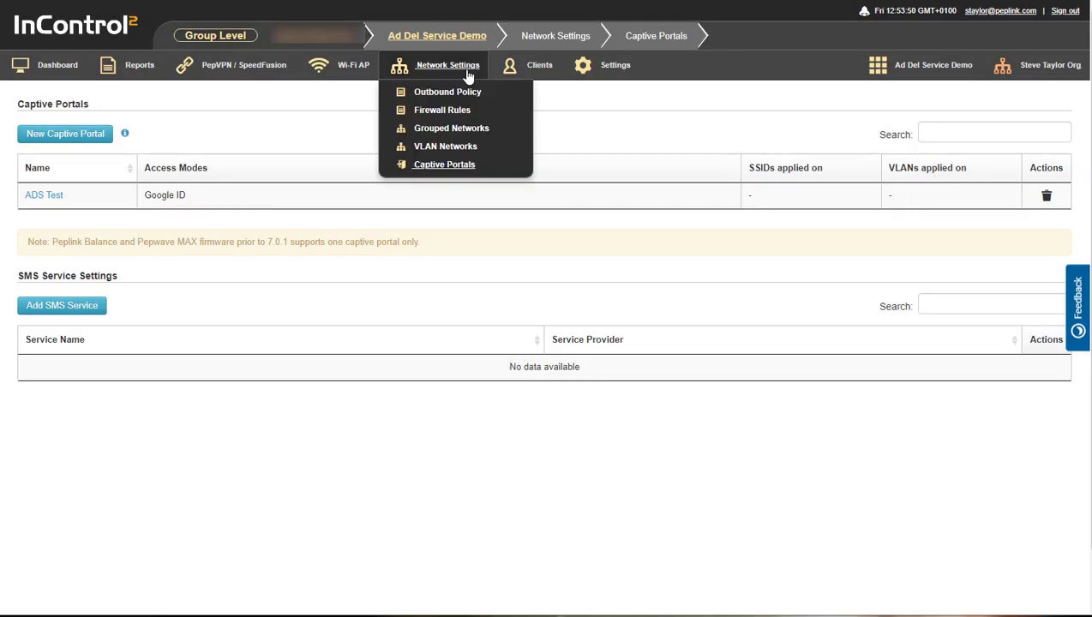
pyautogui.click(464, 152)
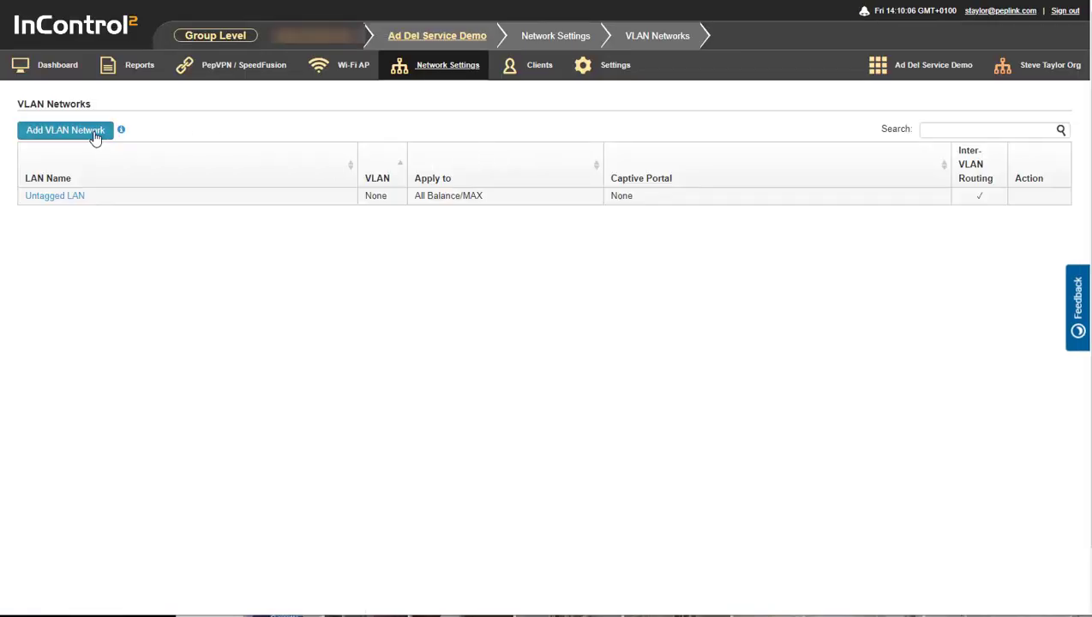
pyautogui.click(95, 138)
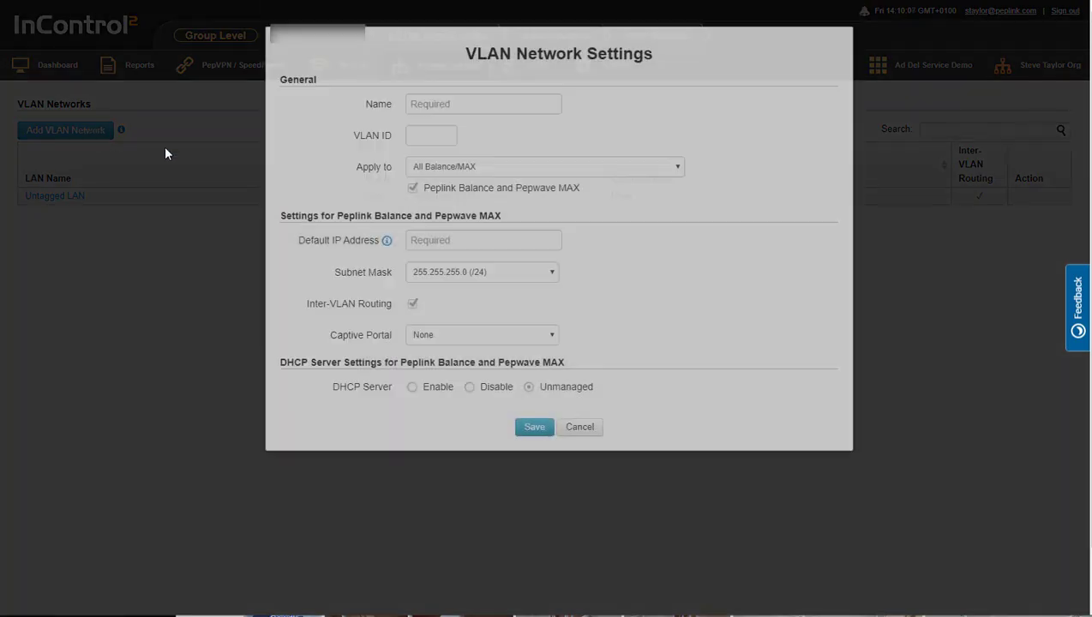
pyautogui.click(434, 151)
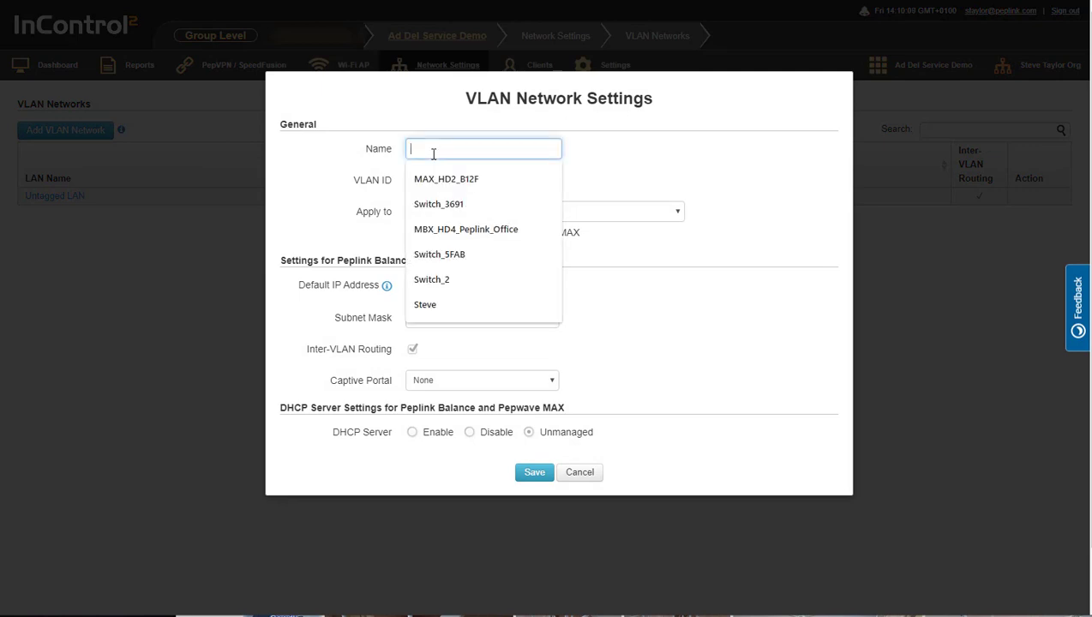
pyautogui.write('ADS-VLAN')
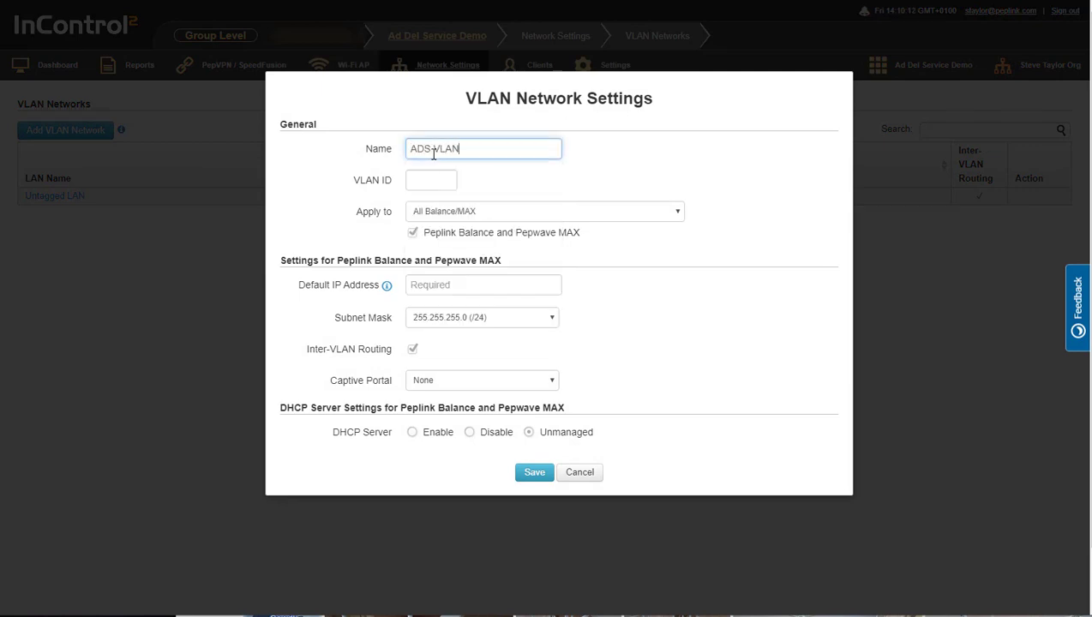
pyautogui.press('Tab')
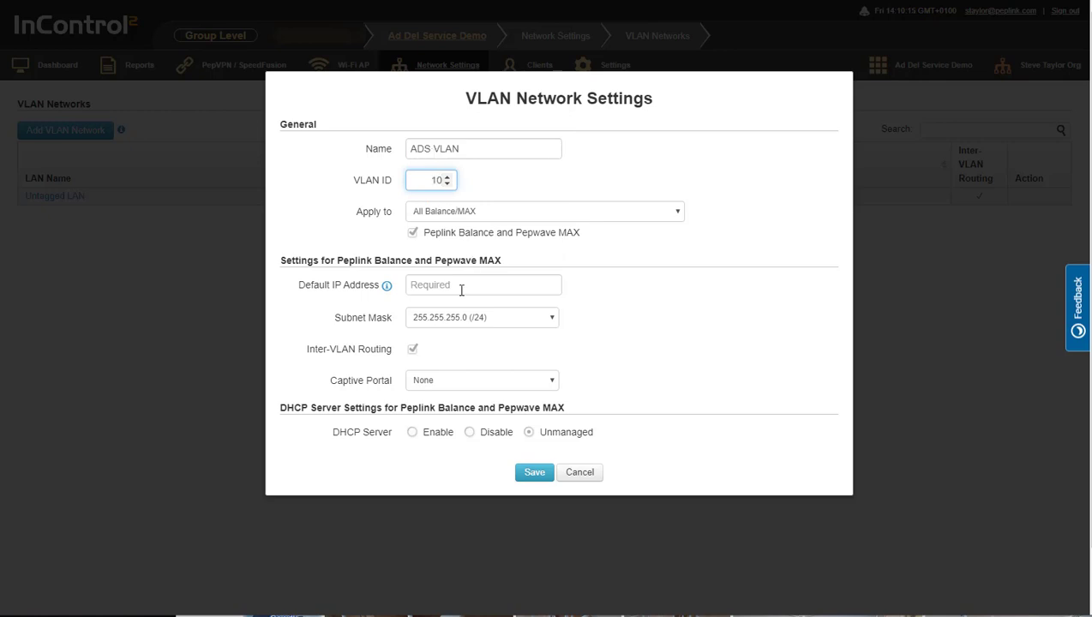
# Apply the ADS VLAN only to Balance/MAX devices that carry the ADS tag.
pyautogui.click(465, 214)
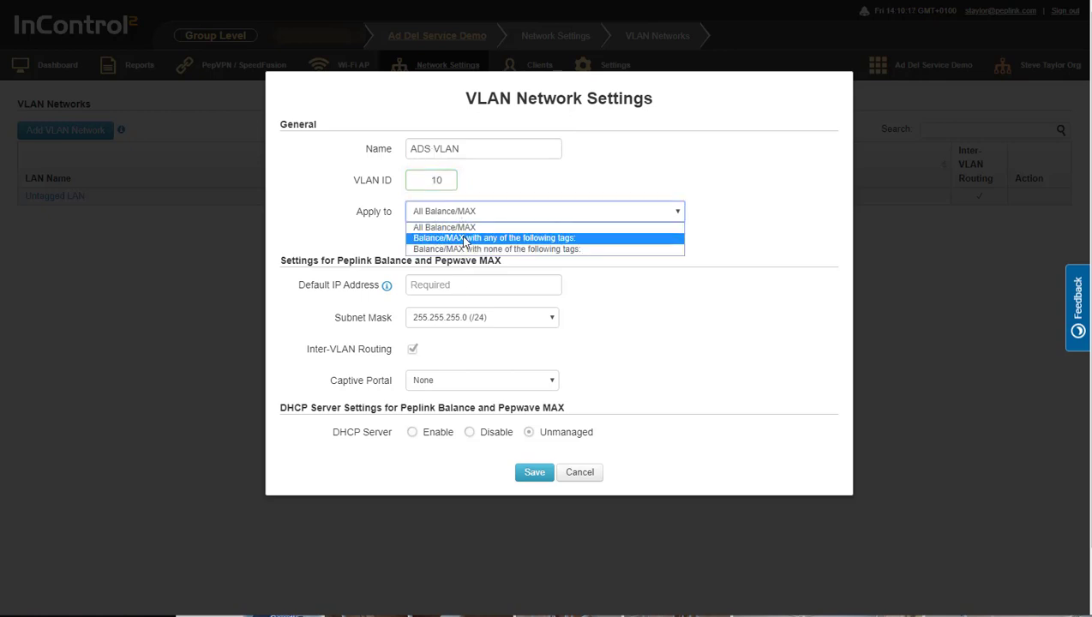
pyautogui.click(463, 237)
pyautogui.click(463, 236)
pyautogui.click(454, 265)
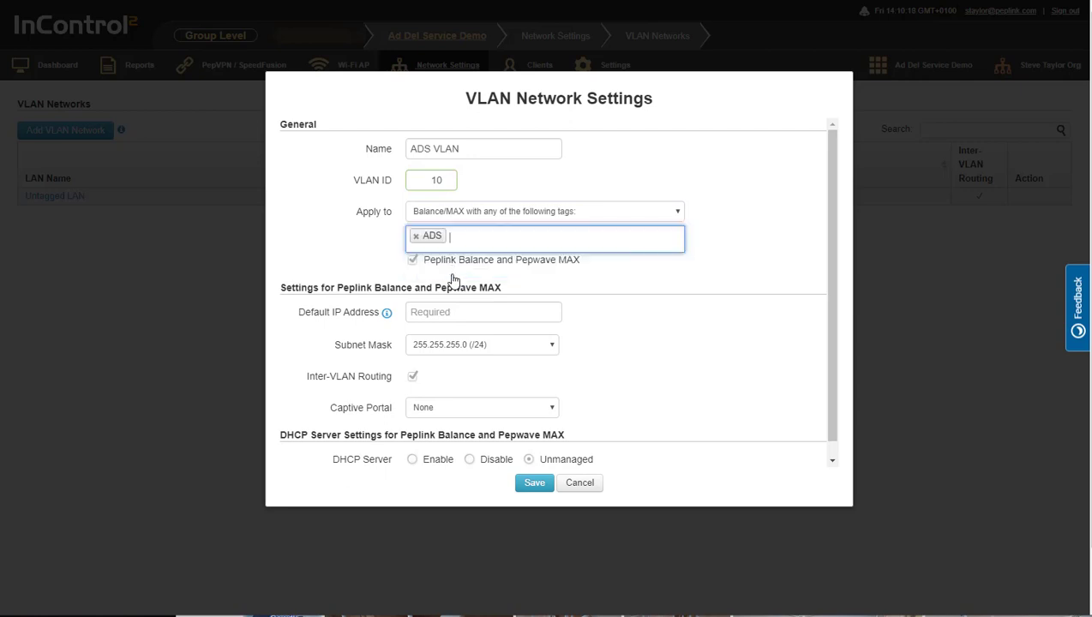
# Set the VLAN's default IP address to 192.168.10.1, assign the ADS Test captive portal, and save the network.
pyautogui.click(450, 312)
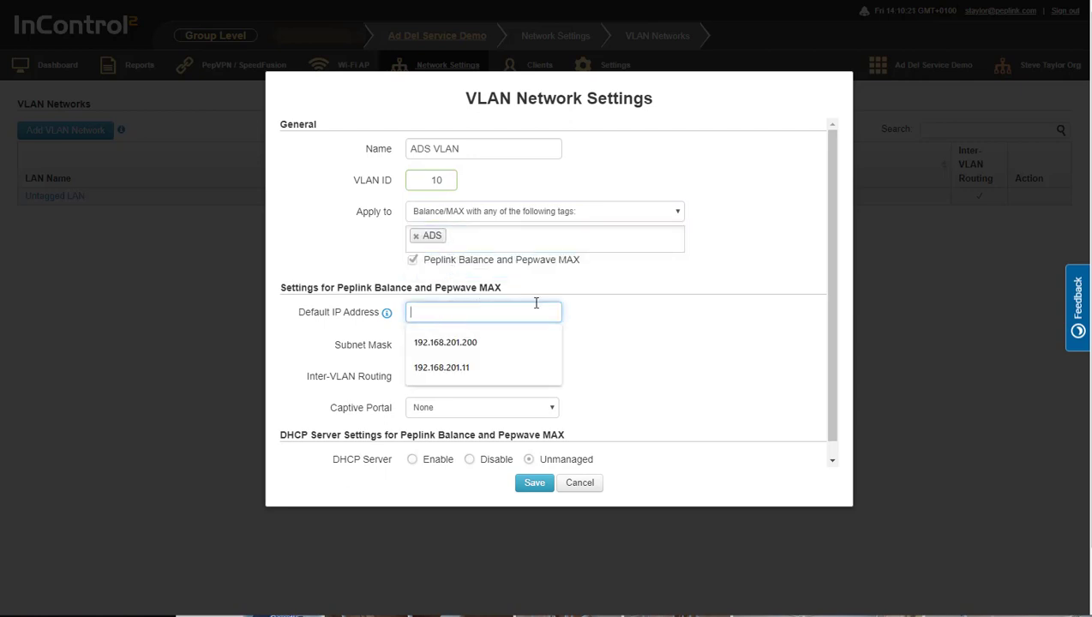
pyautogui.write('192.168.10.1')
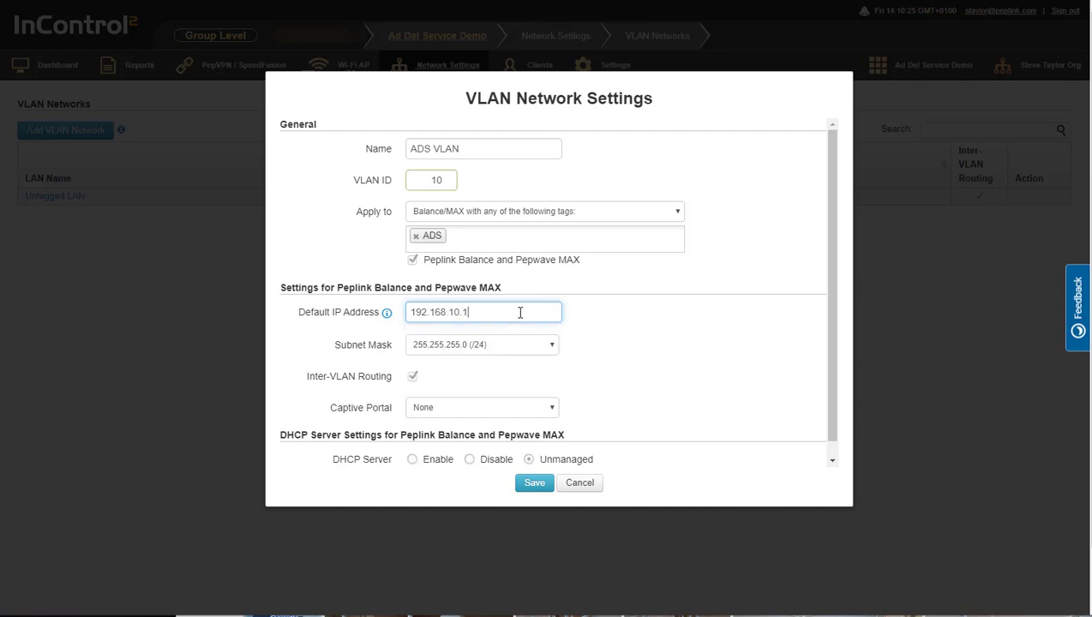
pyautogui.scroll(-1, 540, 377)
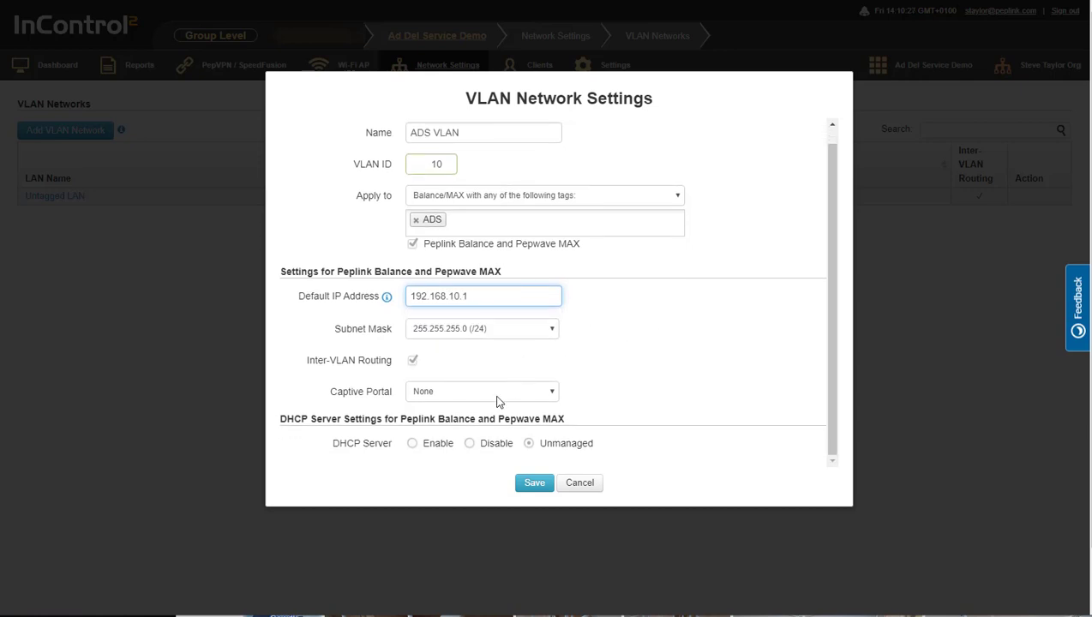
pyautogui.click(501, 392)
pyautogui.click(469, 429)
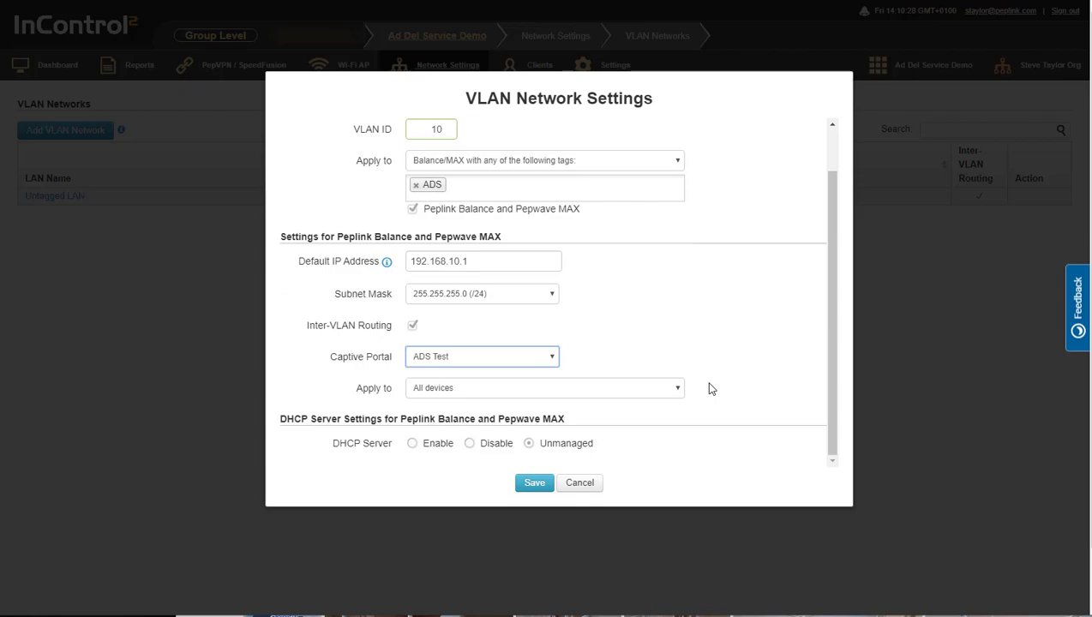
pyautogui.click(534, 485)
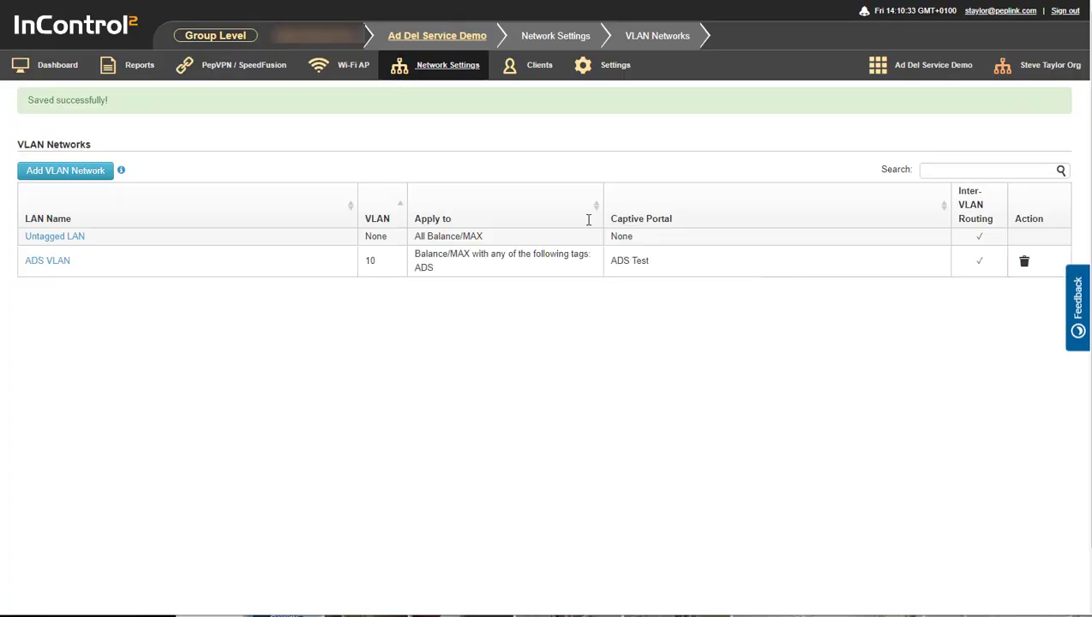
# Check that the Free-WiFi SSID in the group-wide settings is tagged with VLAN ID 10 and save it.
pyautogui.moveTo(355, 68)
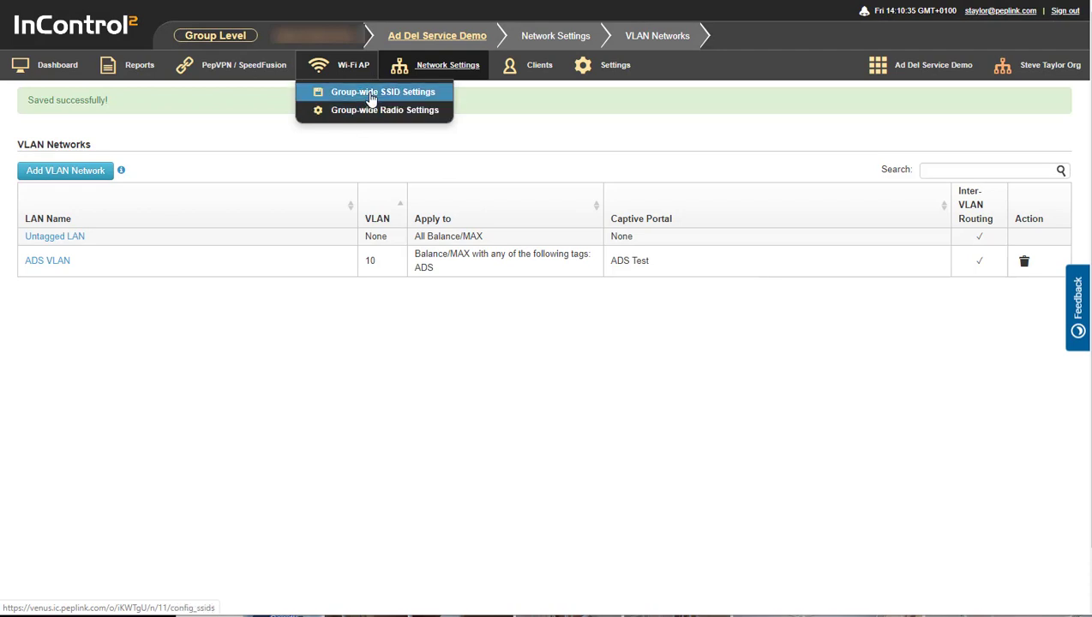
pyautogui.click(370, 99)
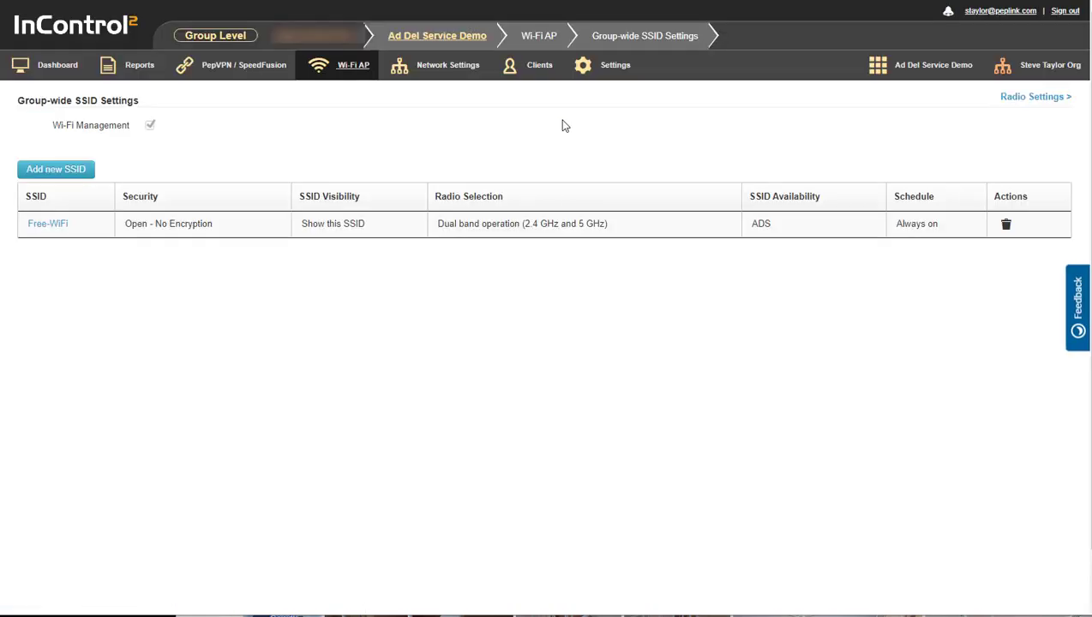
pyautogui.click(53, 227)
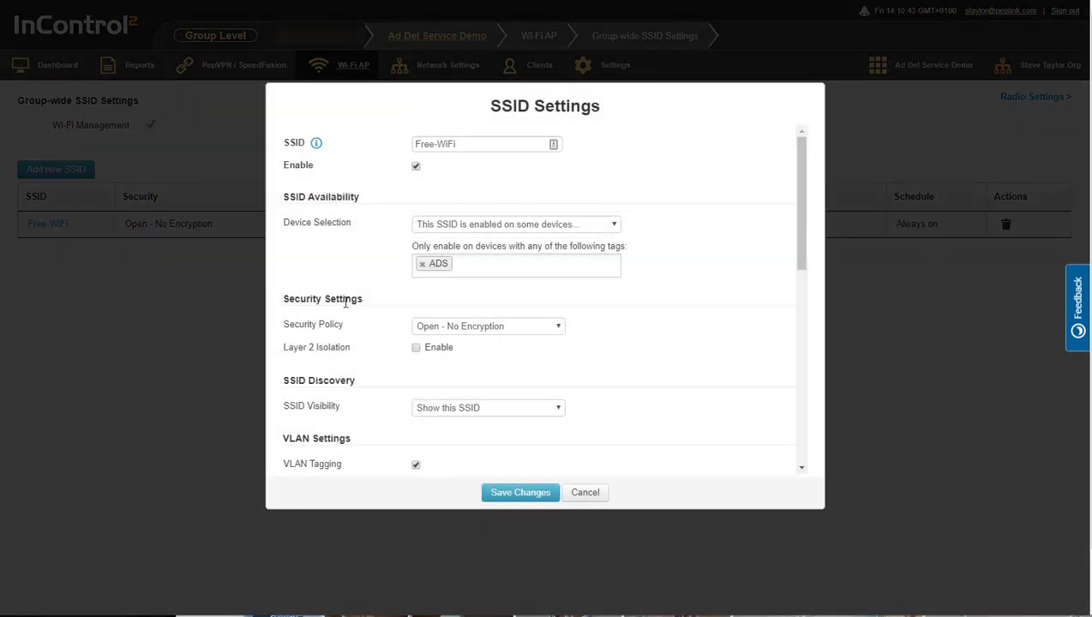
pyautogui.scroll(-5, 366, 311)
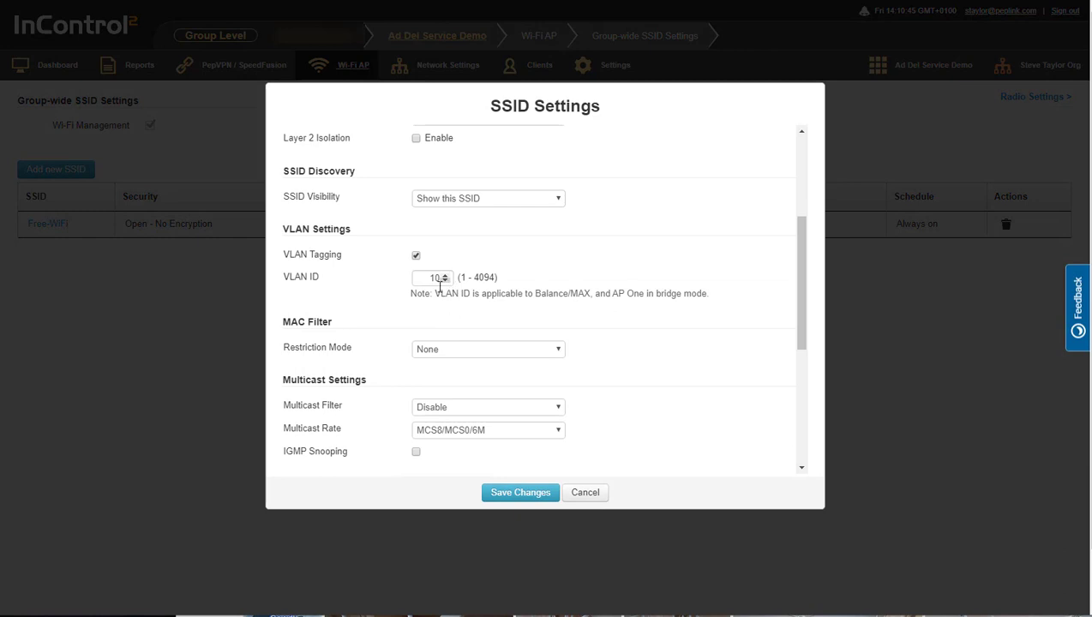
pyautogui.click(434, 281)
pyautogui.click(440, 299)
pyautogui.click(520, 495)
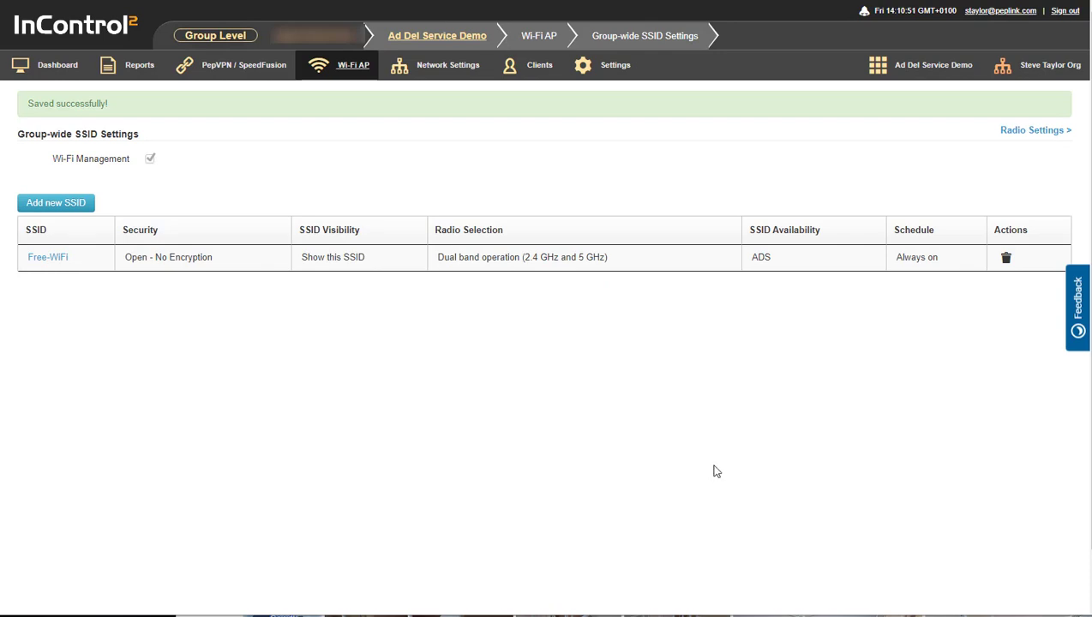
# Switch to the Ad Delivery Service inventory and check which device models the Large subscription supports.
pyautogui.click(65, 76)
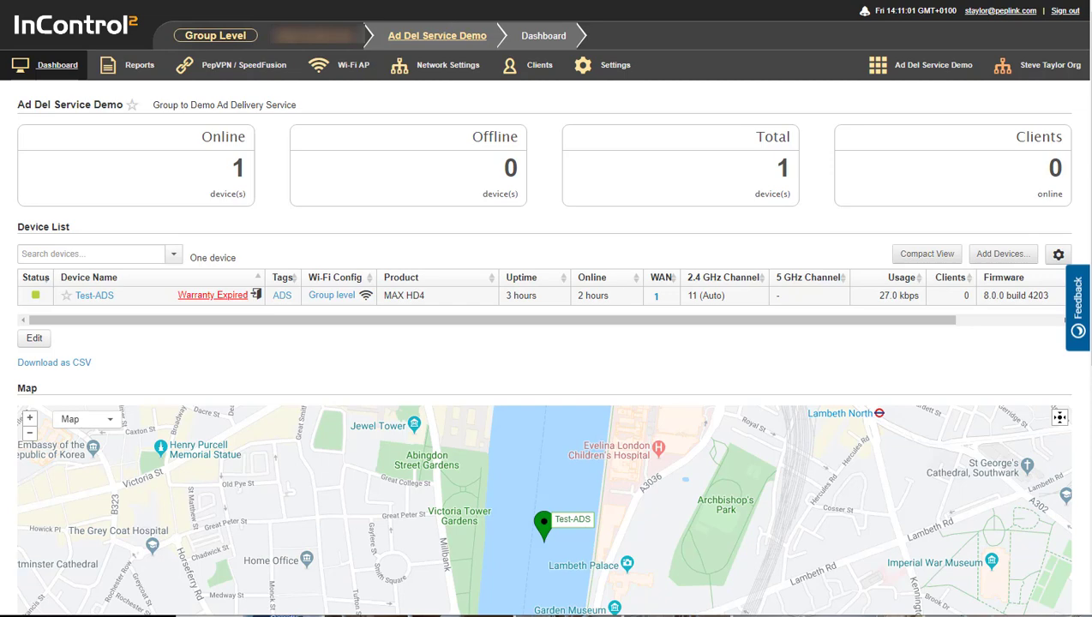
pyautogui.click(605, 66)
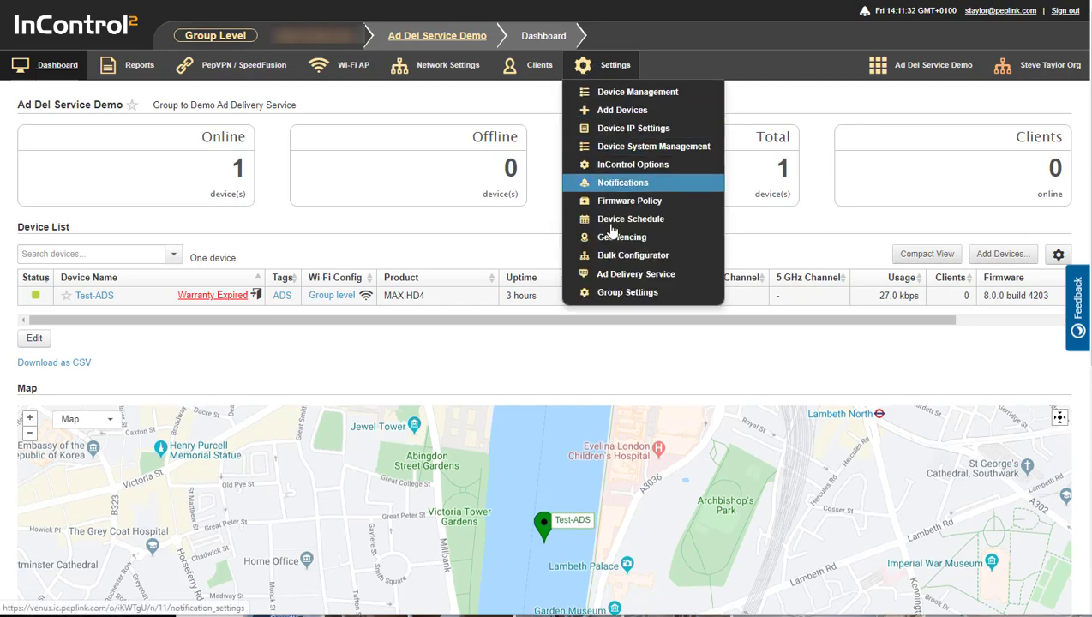
pyautogui.click(616, 280)
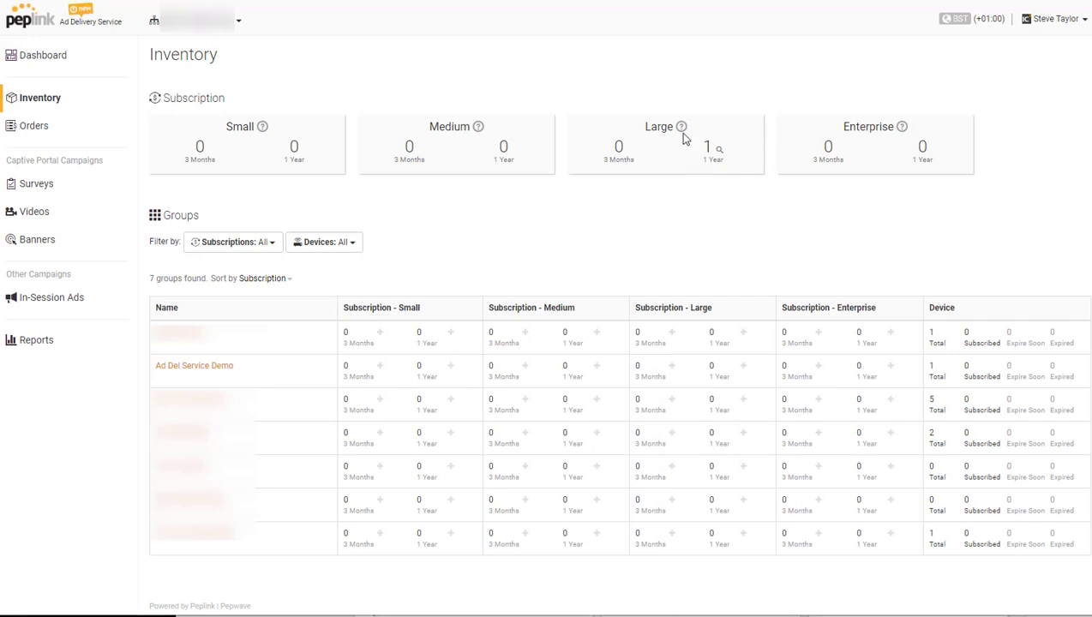
pyautogui.click(684, 129)
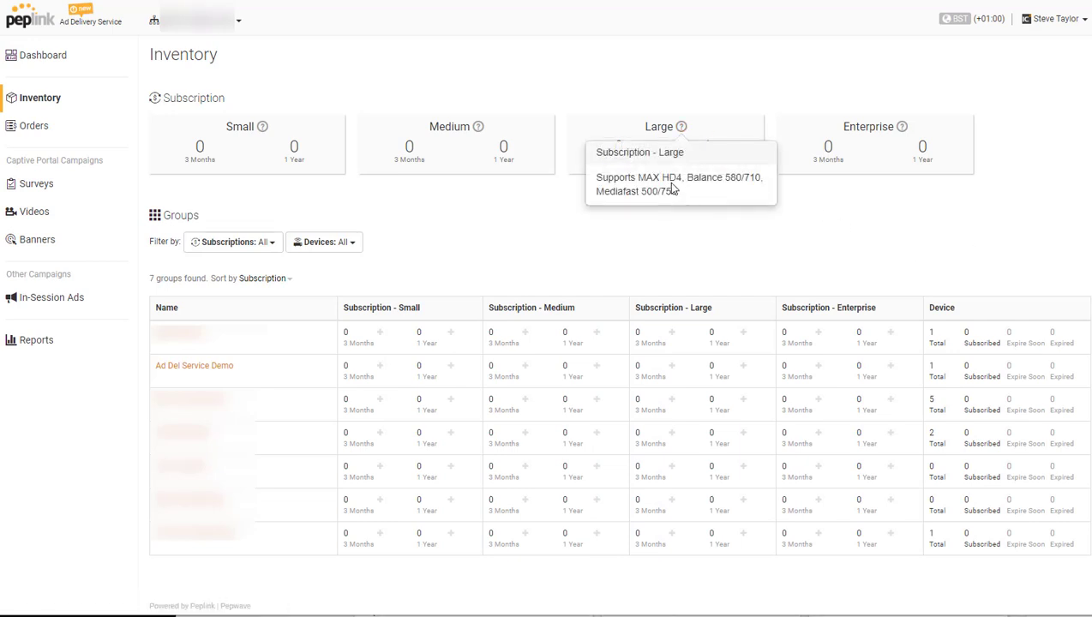
pyautogui.click(681, 127)
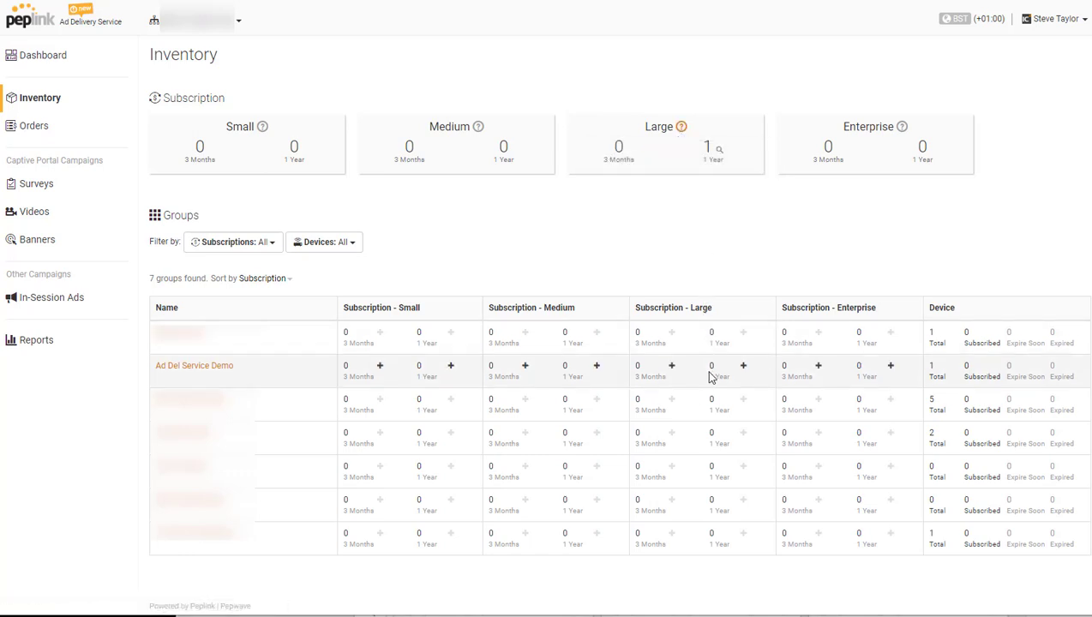
# Add one Large 1-year subscription quota to the Ad Del Service Demo group.
pyautogui.click(745, 368)
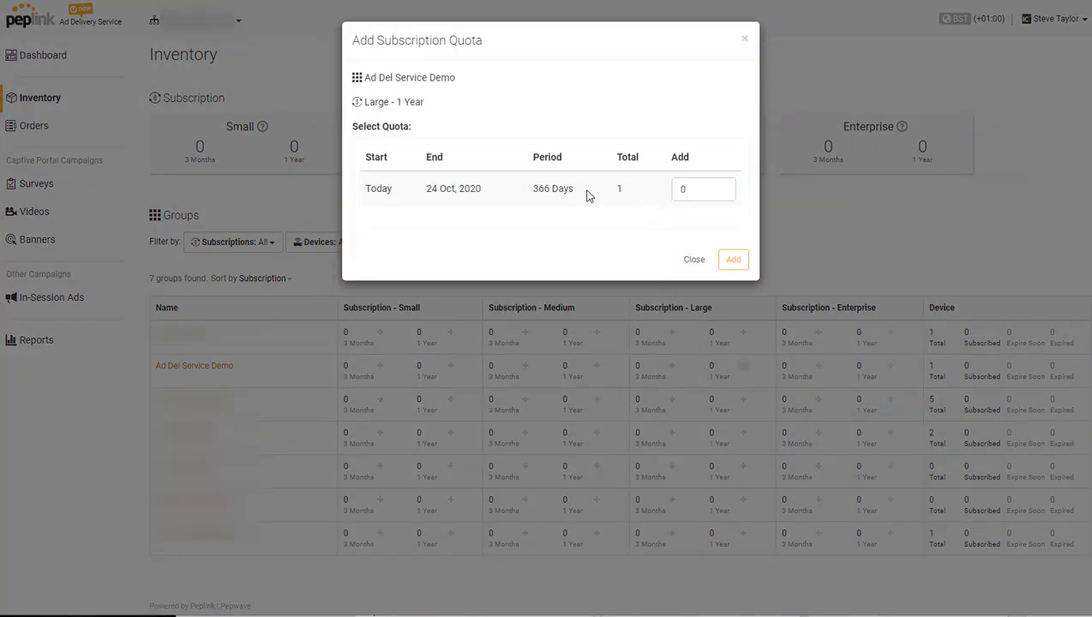
pyautogui.doubleClick(683, 188)
pyautogui.click(734, 260)
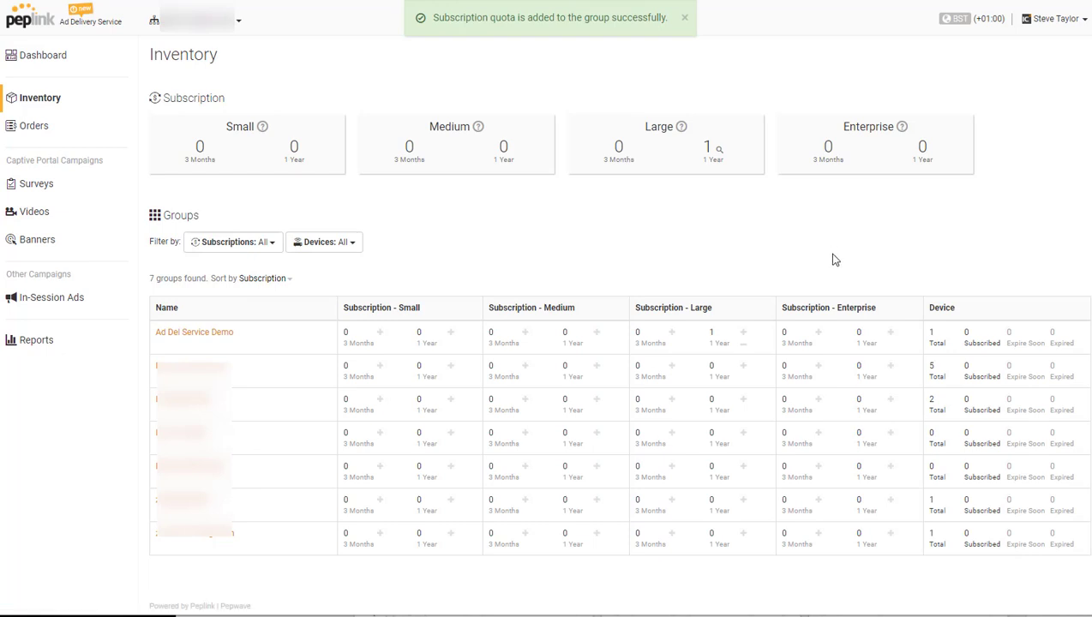
# Subscribe the Test-ADS device in the Ad Del Service Demo group using one 1-year quota.
pyautogui.click(211, 336)
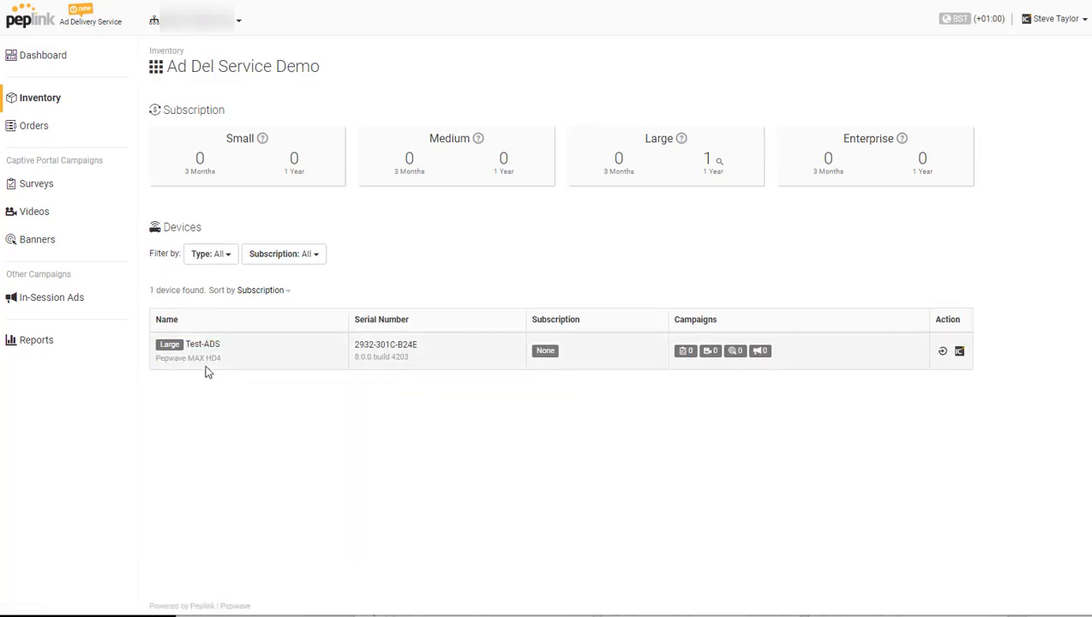
pyautogui.click(944, 354)
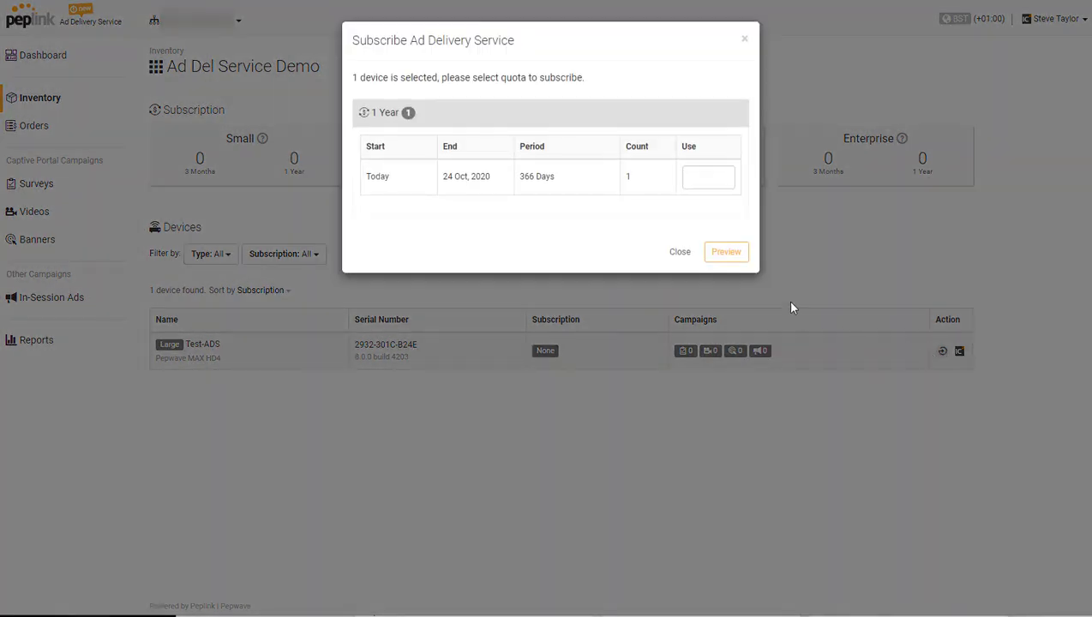
pyautogui.click(705, 177)
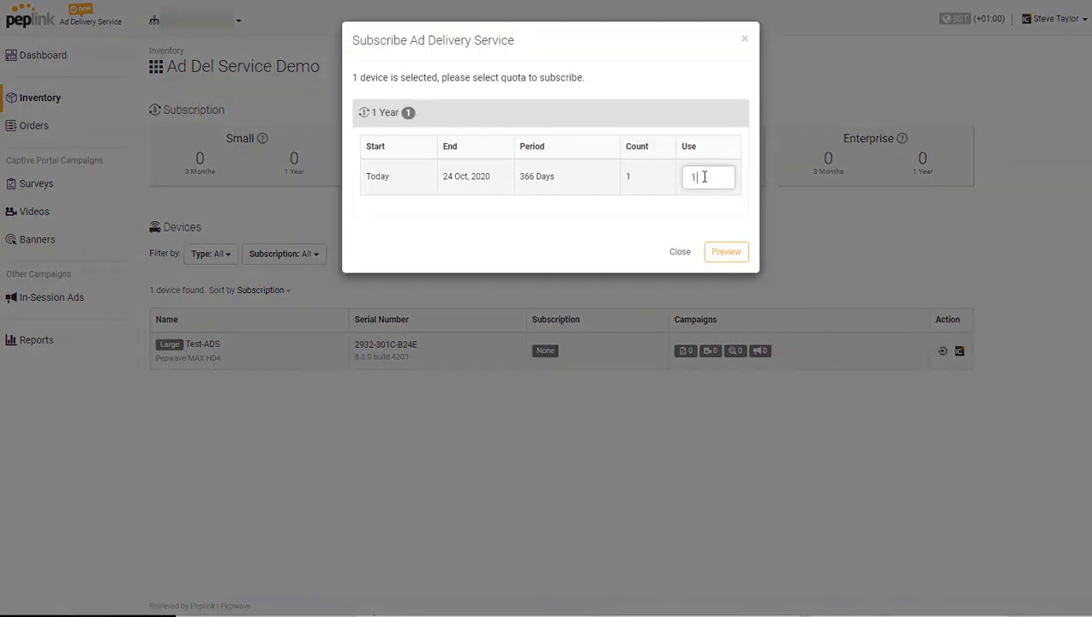
pyautogui.write('1')
pyautogui.click(729, 254)
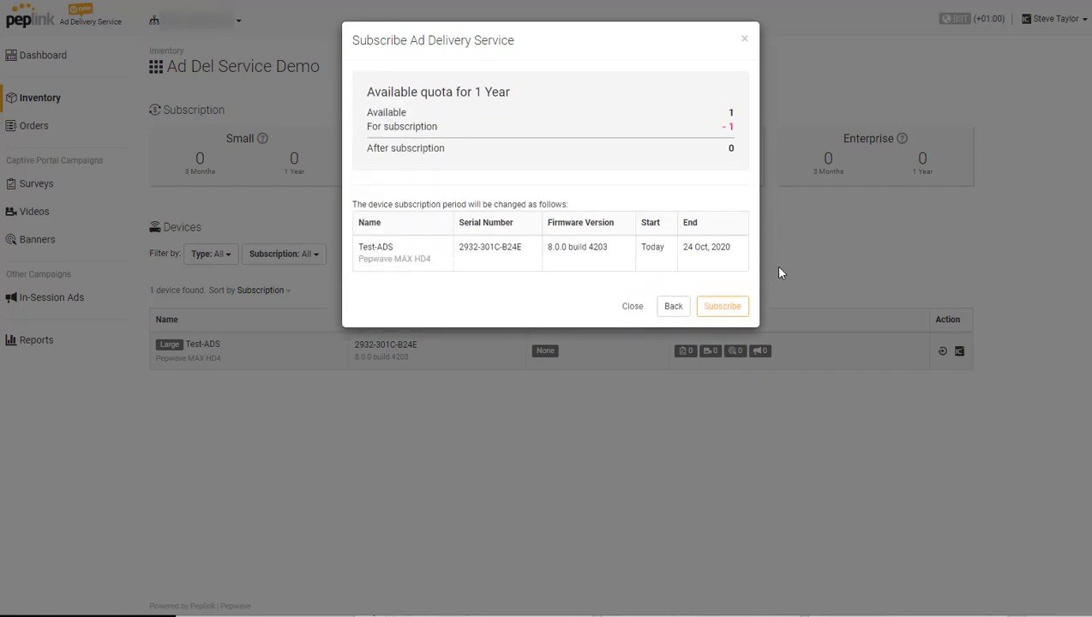
pyautogui.click(722, 307)
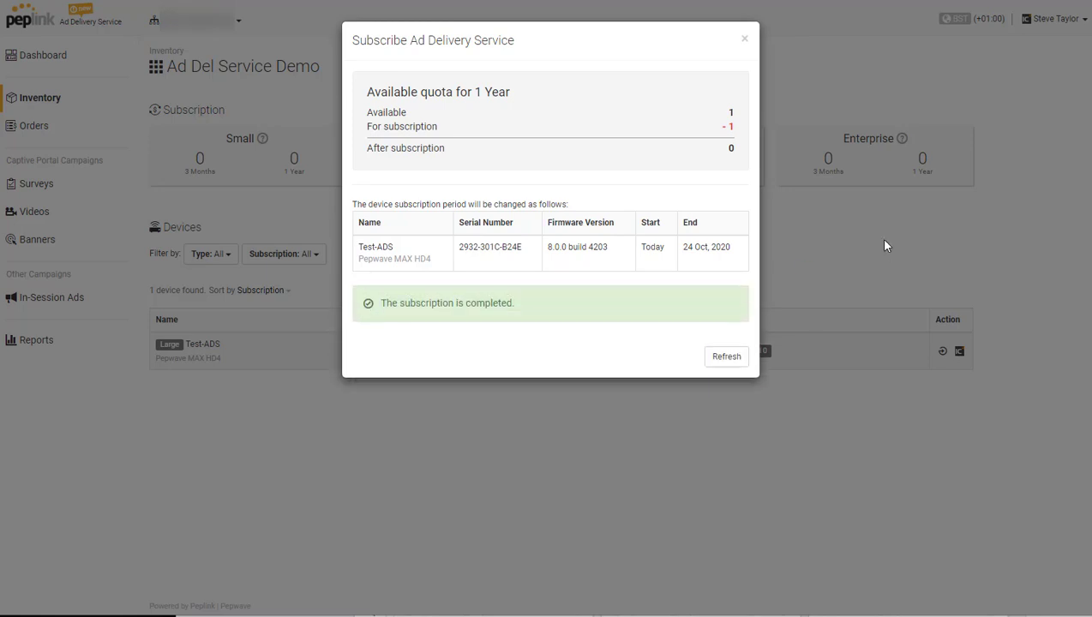
pyautogui.click(730, 358)
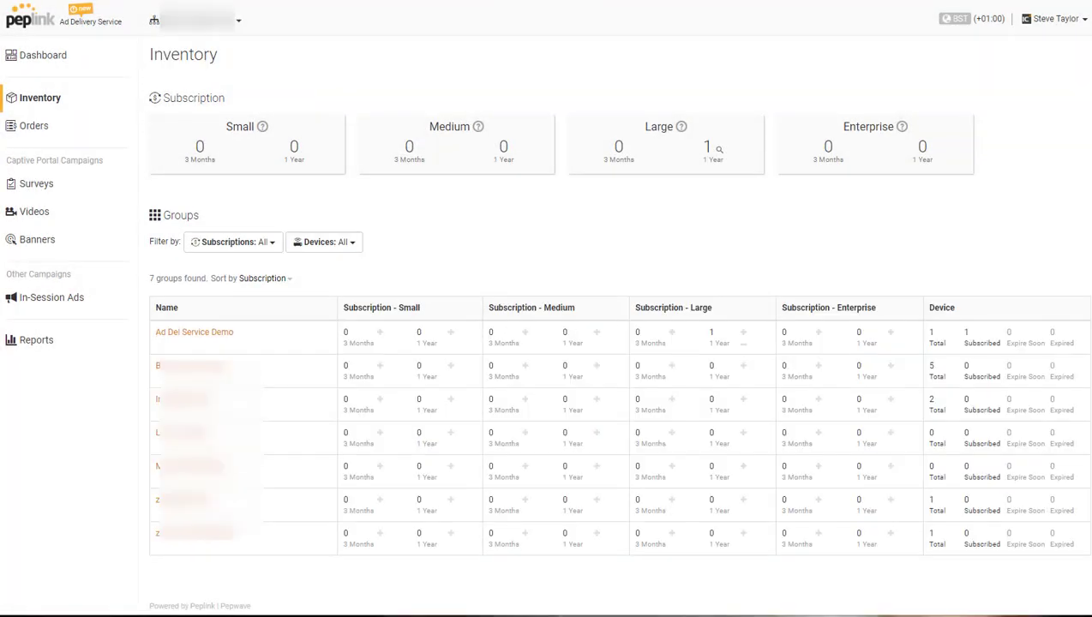
# Create a captive portal survey named Test Survey for the Ad Del Service Demo group with English as its language.
pyautogui.click(38, 190)
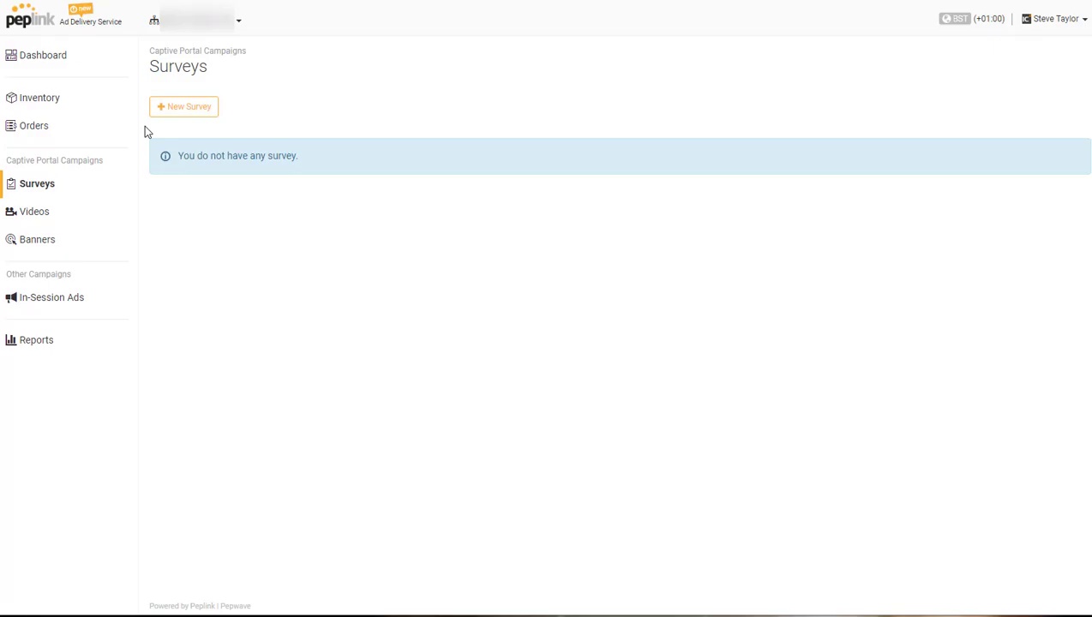
pyautogui.click(196, 111)
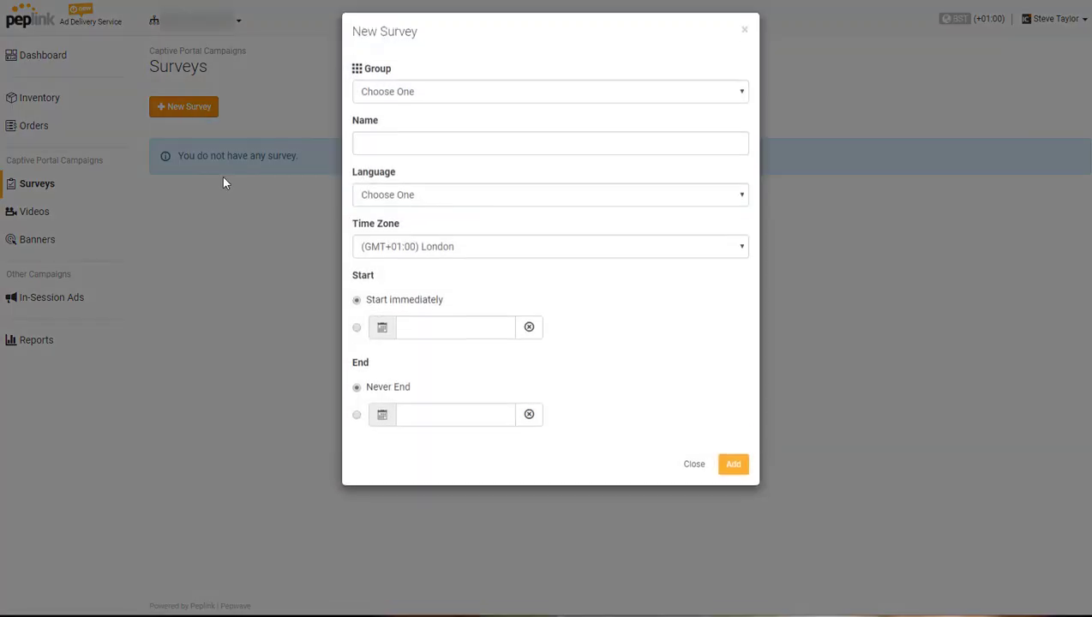
pyautogui.click(407, 103)
pyautogui.click(426, 131)
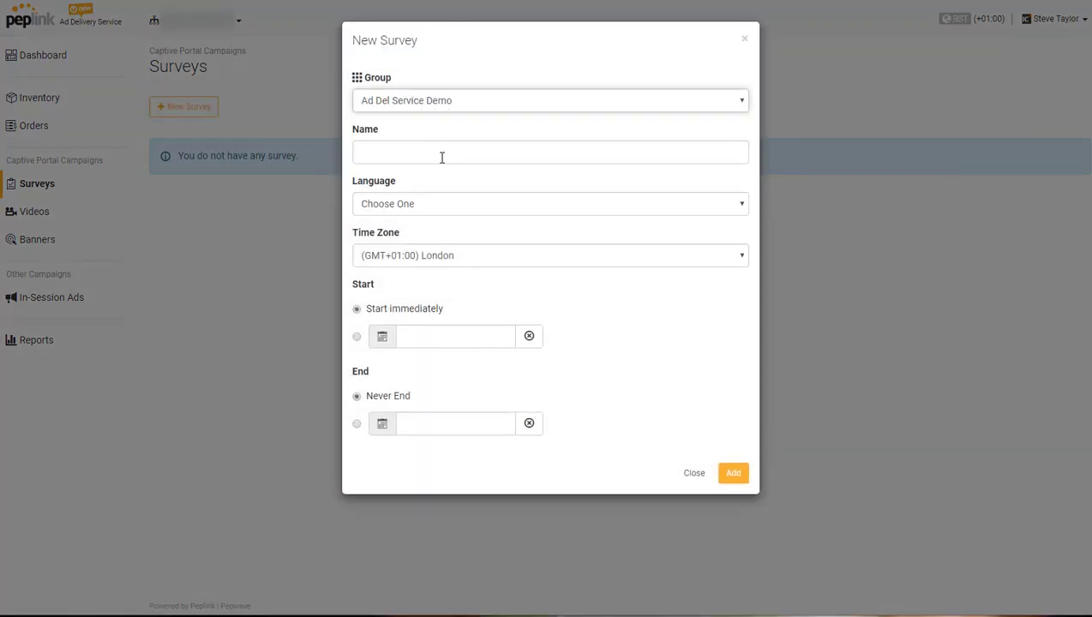
pyautogui.click(443, 156)
pyautogui.write('T')
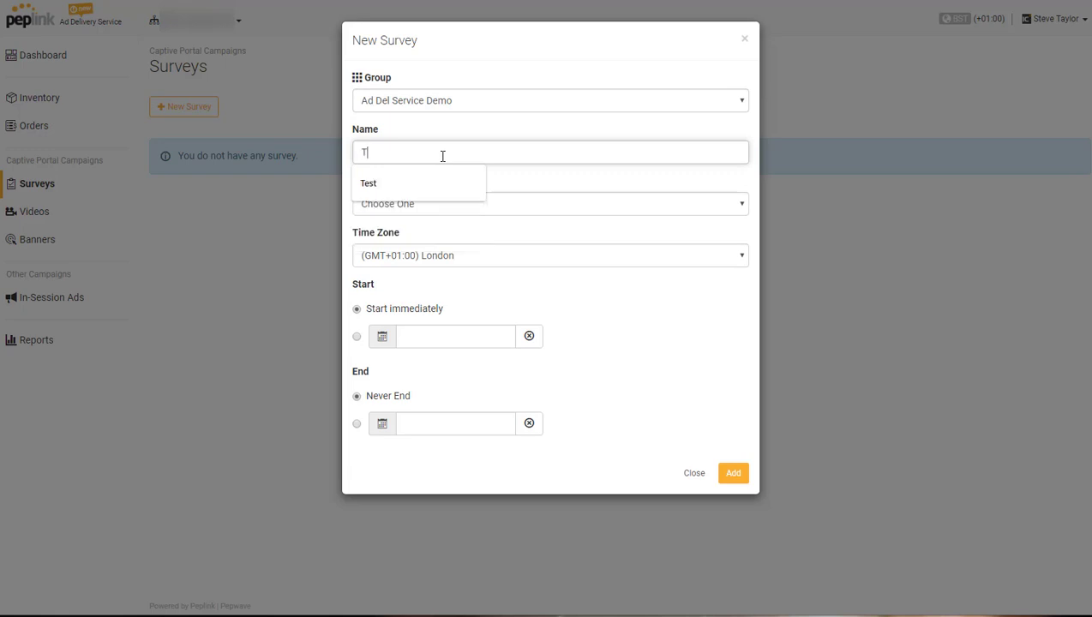
pyautogui.write('est Survey')
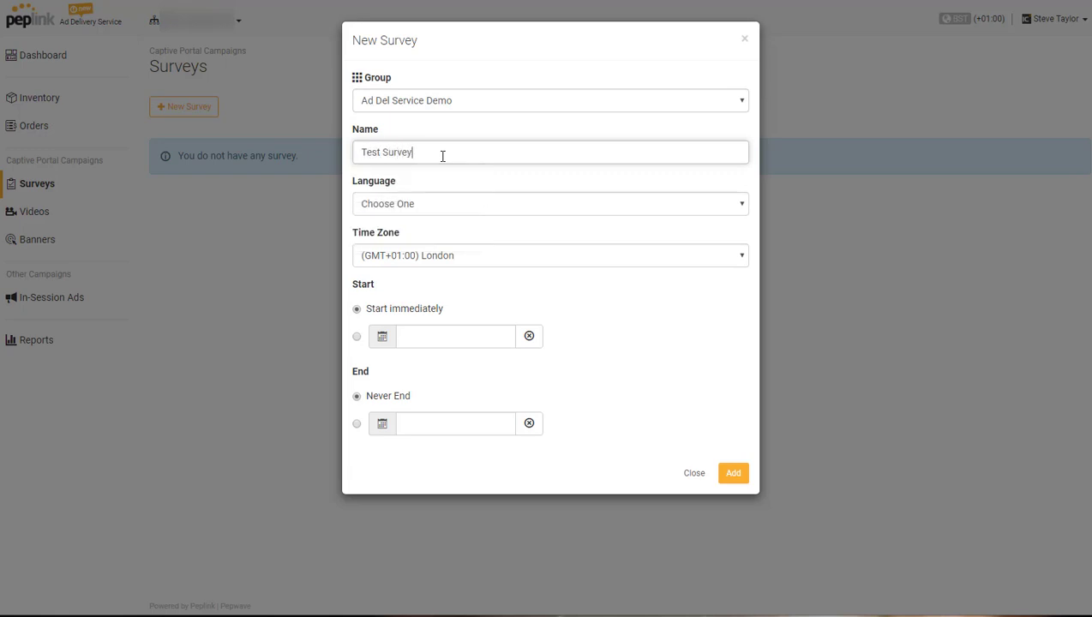
pyautogui.click(440, 206)
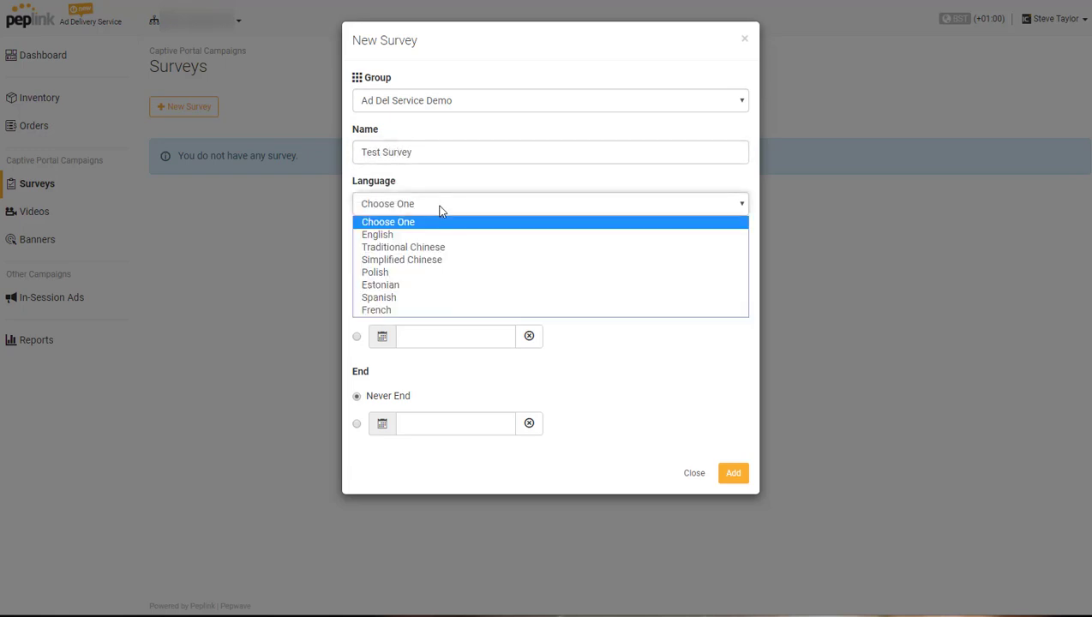
pyautogui.click(440, 230)
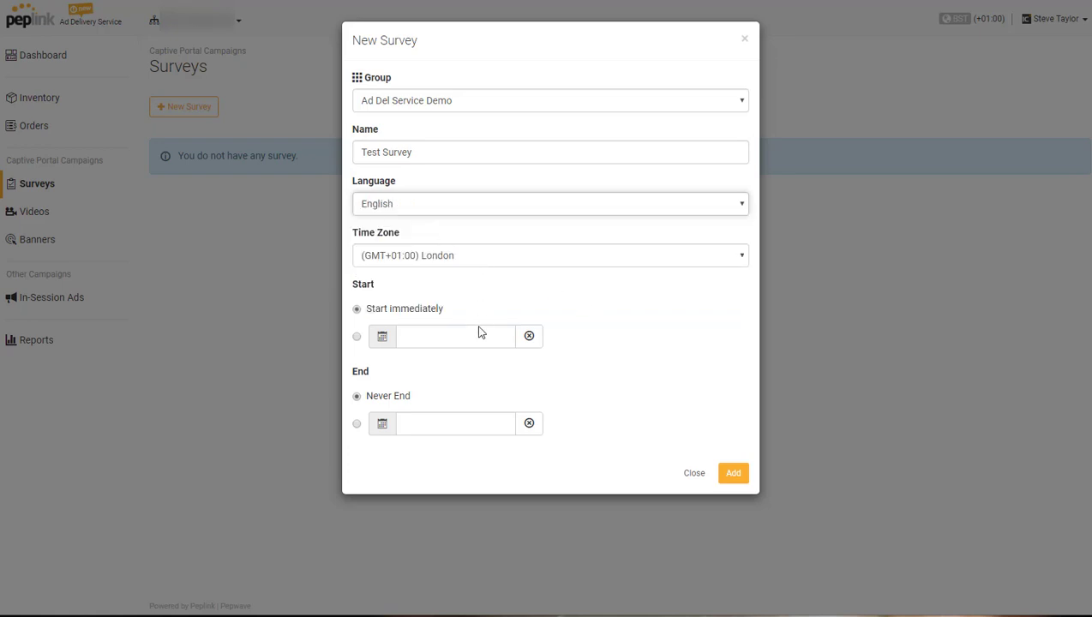
pyautogui.click(737, 481)
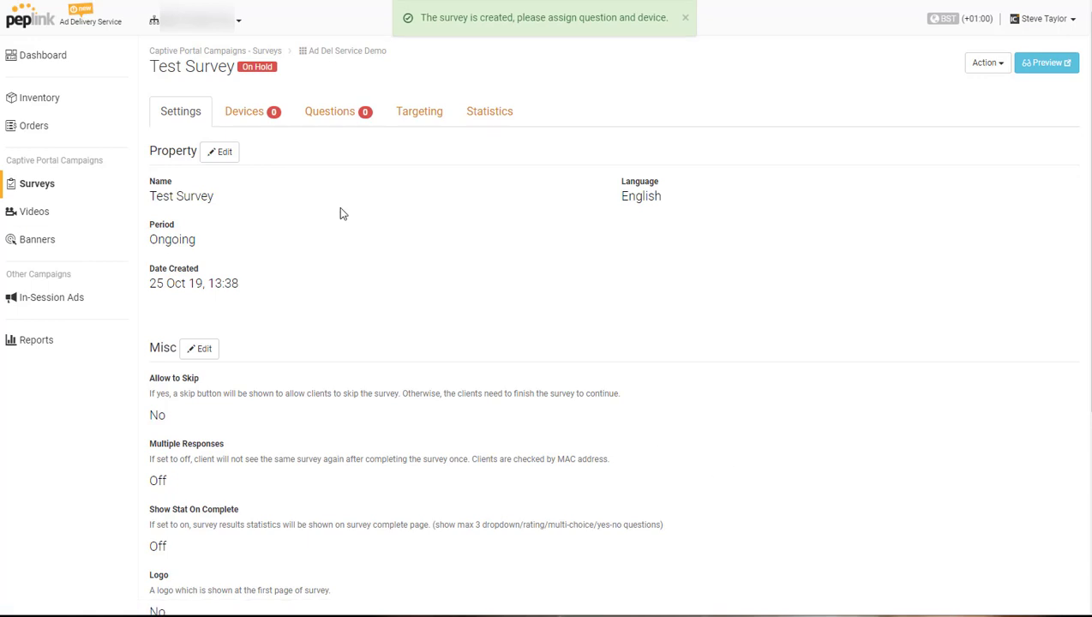
# Assign the Test-ADS device to the Test Survey campaign.
pyautogui.click(246, 117)
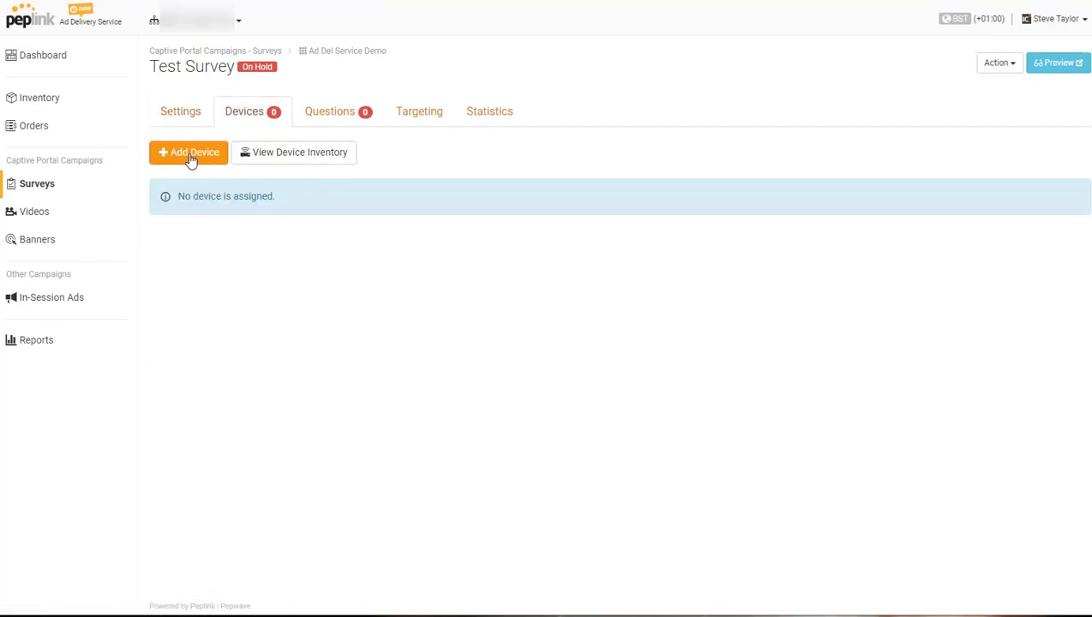
pyautogui.click(192, 159)
pyautogui.click(261, 114)
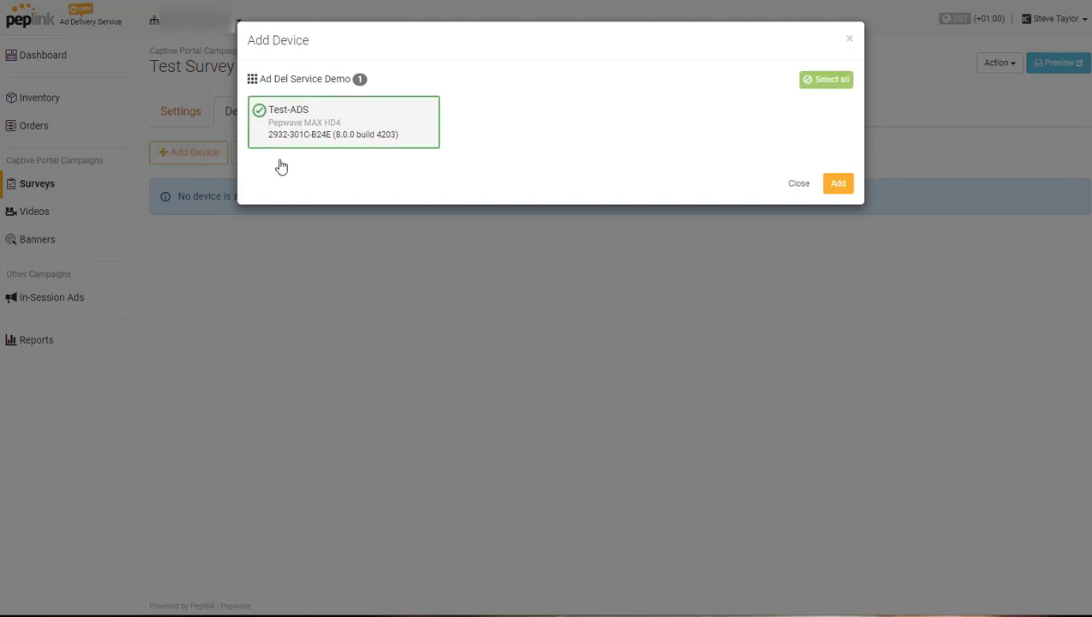
pyautogui.click(837, 184)
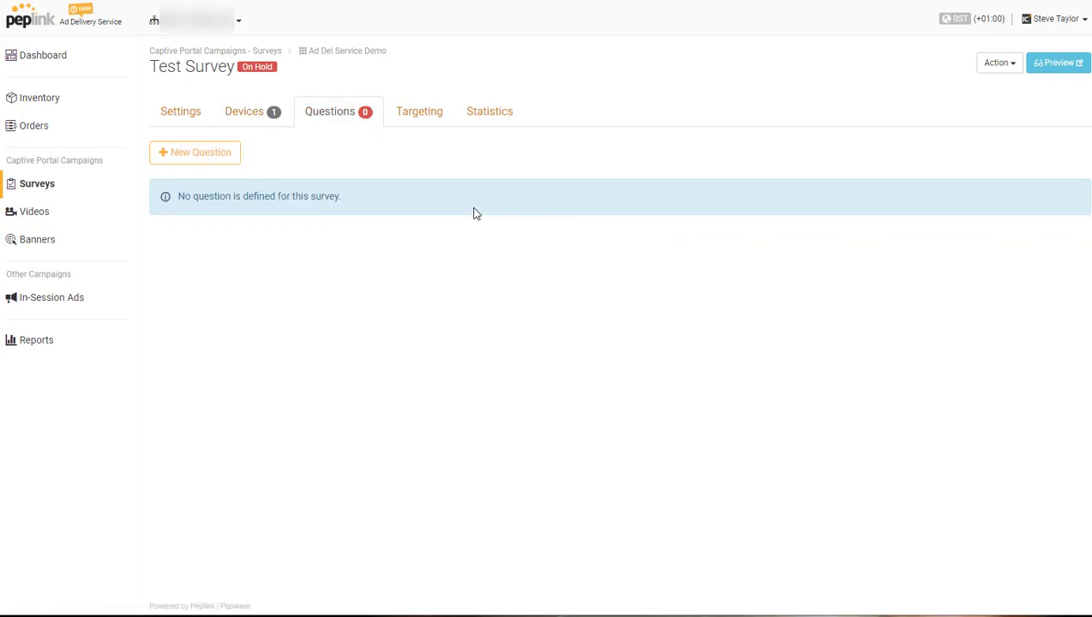
# Start a new survey question titled Q1 with the Multiple Choice type.
pyautogui.click(206, 159)
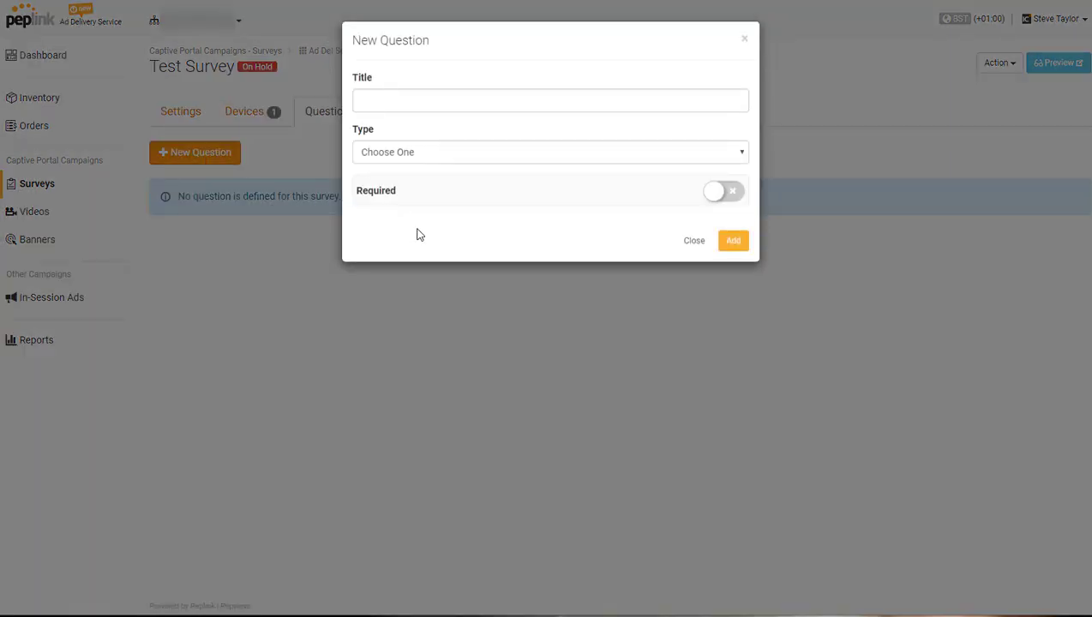
pyautogui.click(421, 100)
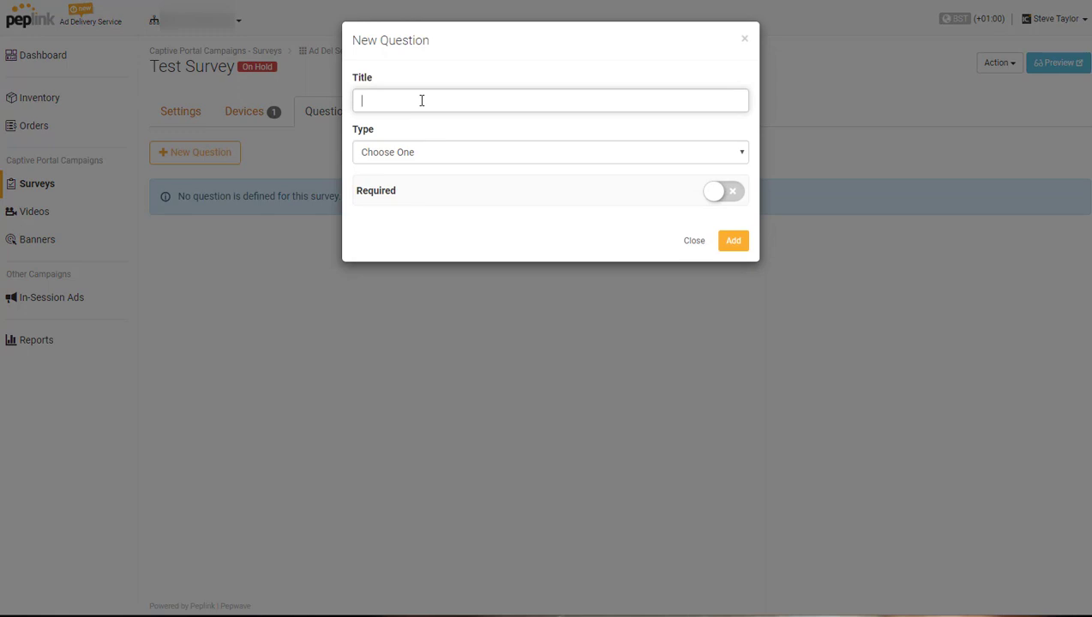
pyautogui.click(422, 153)
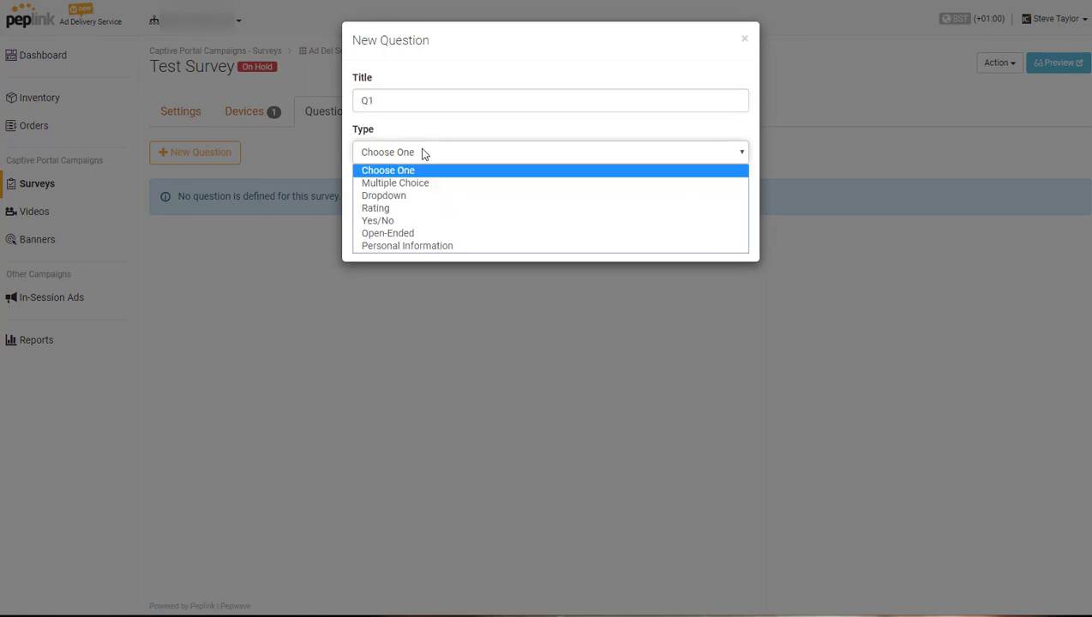
pyautogui.click(411, 181)
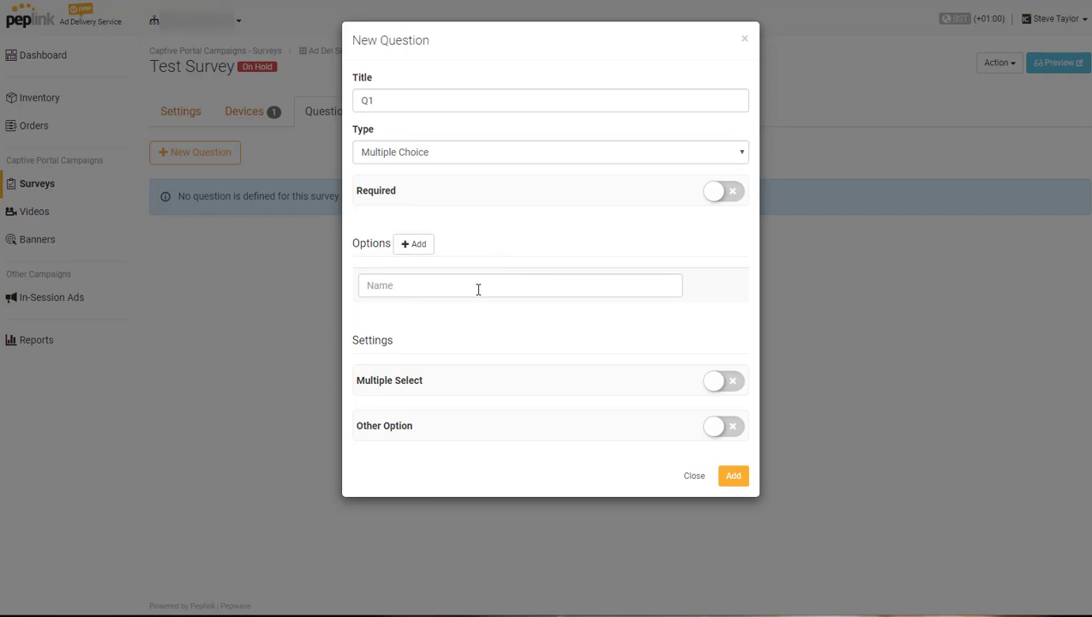
pyautogui.click(479, 289)
# Try the Dropdown and Rating types for question Q1 to compare their settings.
pyautogui.click(742, 151)
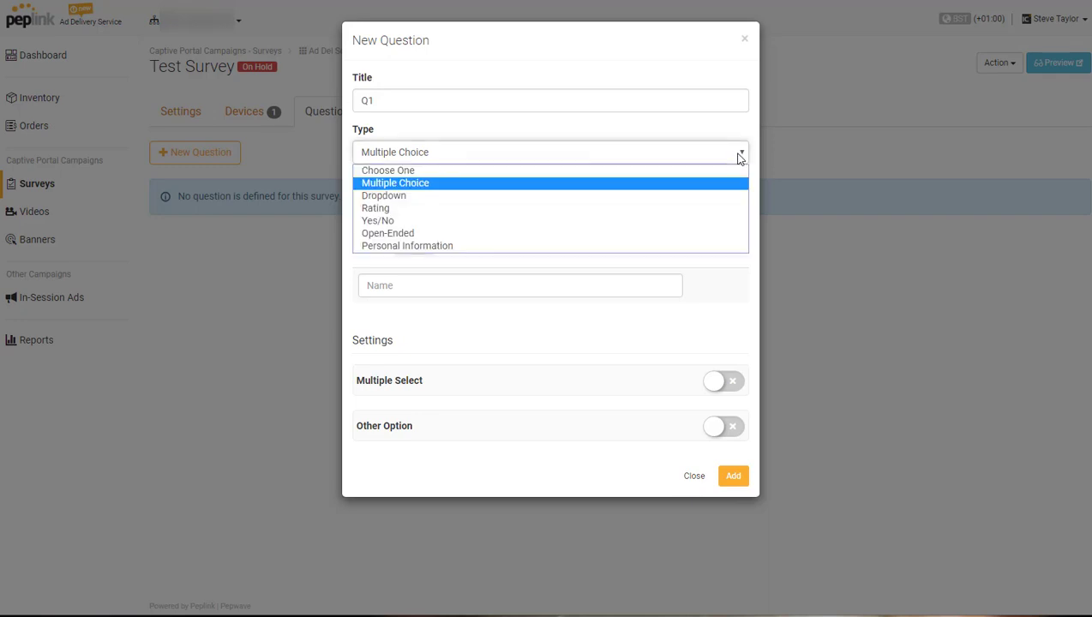
pyautogui.click(431, 196)
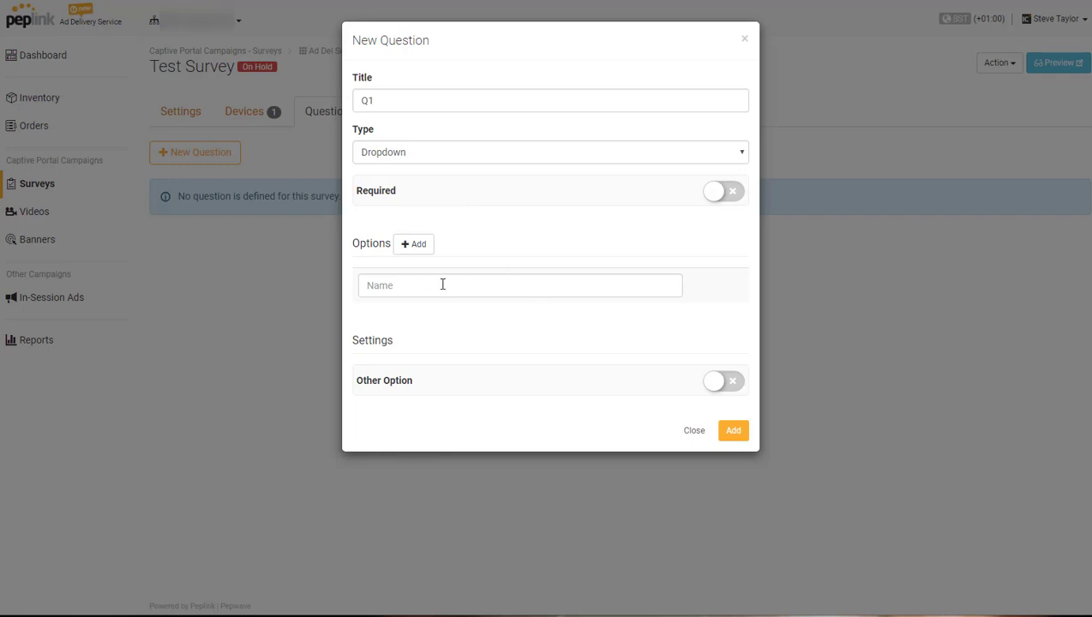
pyautogui.click(740, 152)
pyautogui.click(711, 209)
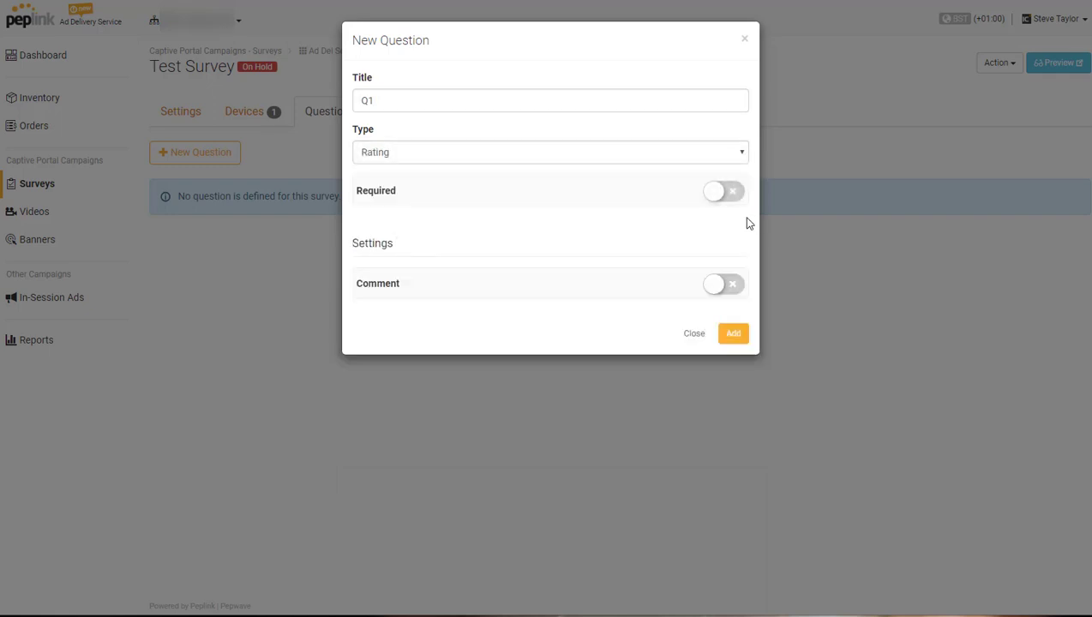
# Change the question type to Yes/No and retitle it "Are you over 18".
pyautogui.click(741, 154)
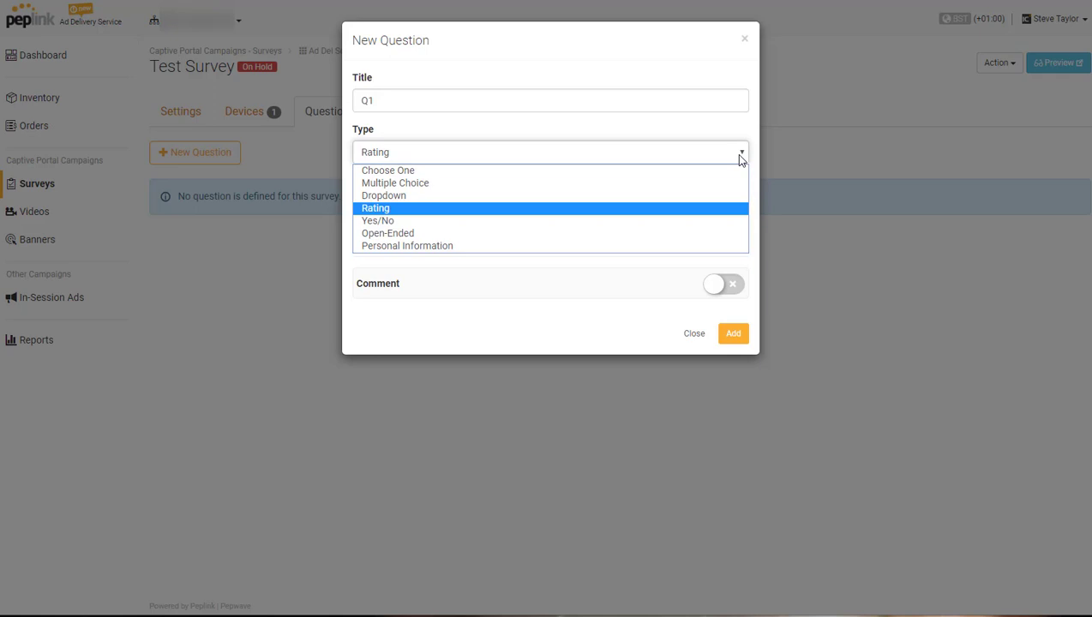
pyautogui.click(705, 223)
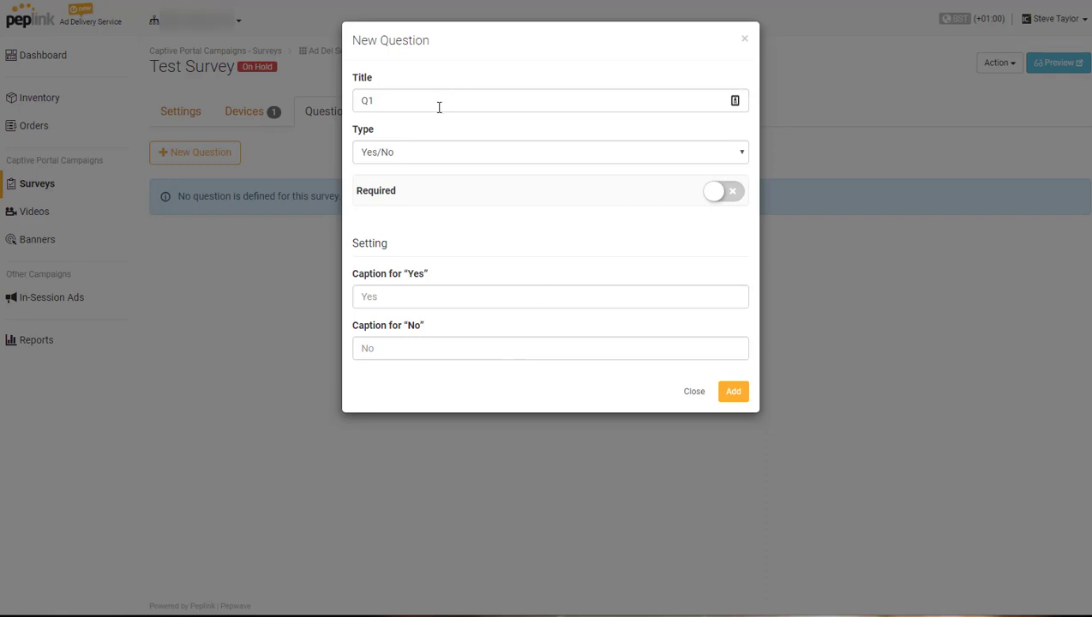
pyautogui.doubleClick(362, 100)
pyautogui.write('Are you over 18')
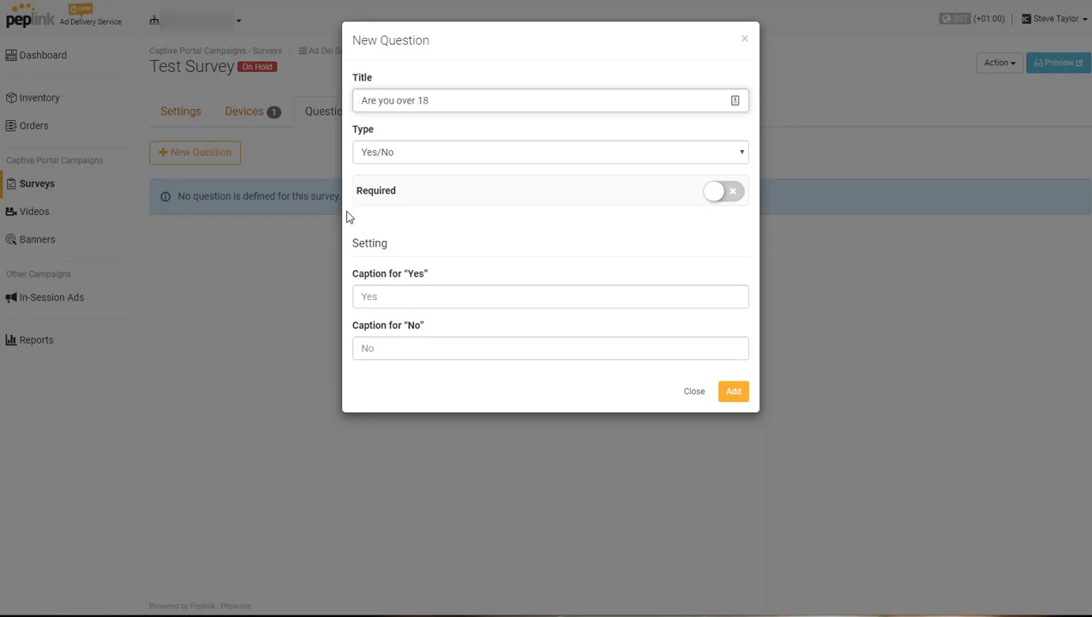
# Caption the answers "I am over 18" for Yes and "I am under 18" for No, and add the question as required.
pyautogui.click(414, 291)
pyautogui.write('I am over 18')
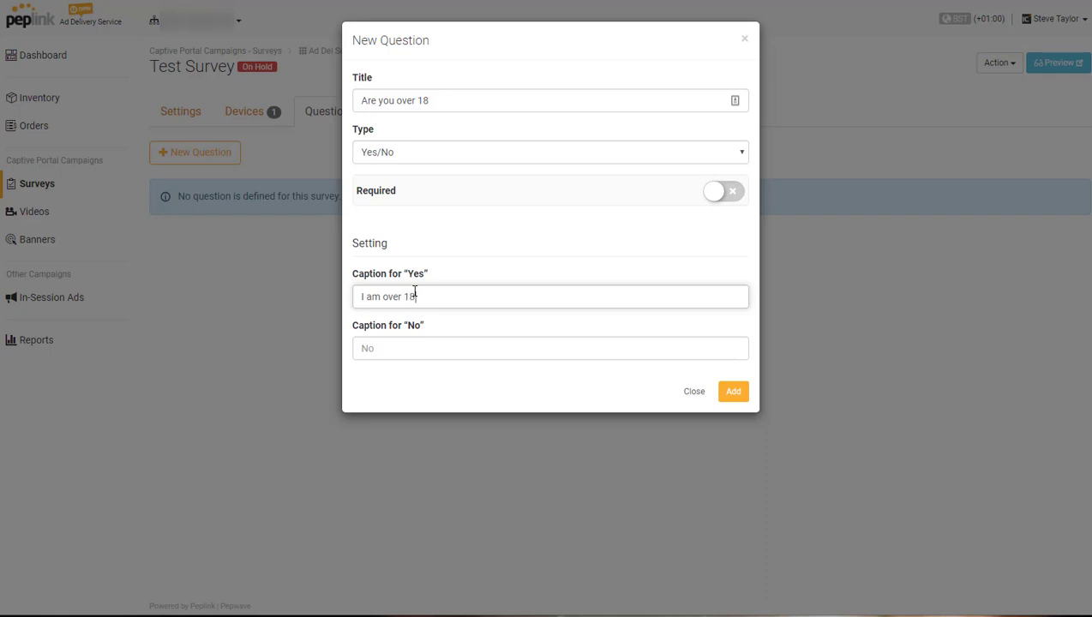
pyautogui.click(420, 342)
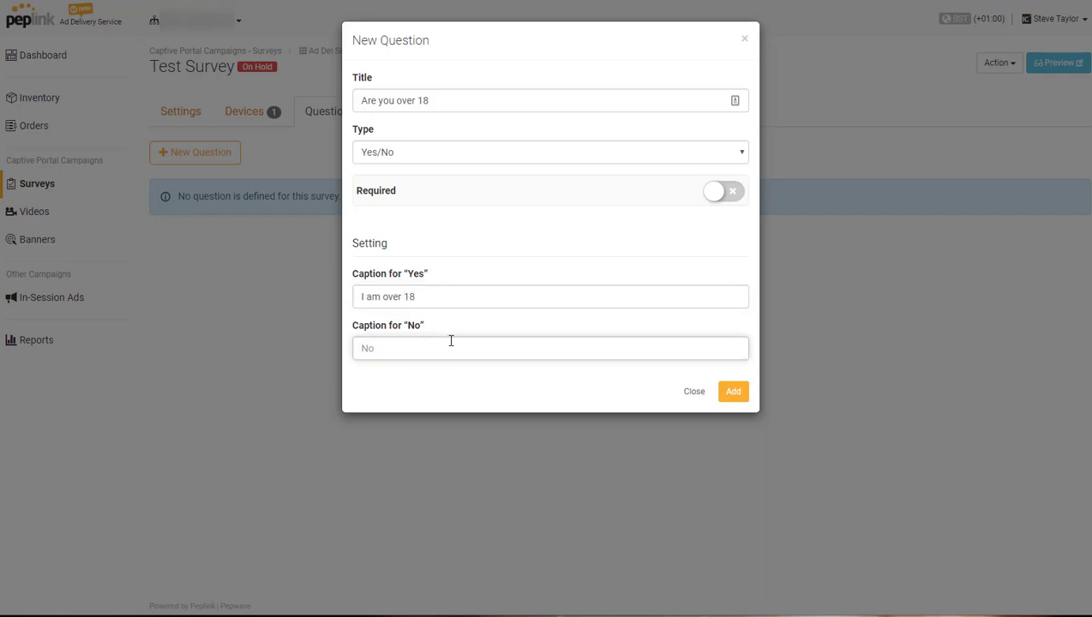
pyautogui.write('I am under 18')
pyautogui.click(710, 191)
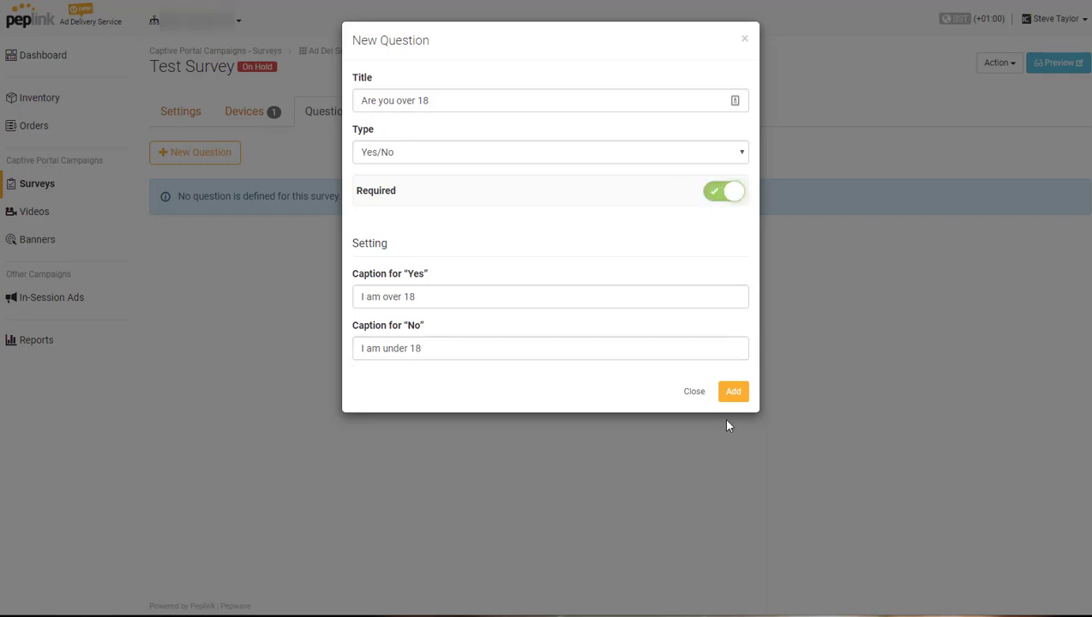
pyautogui.click(734, 393)
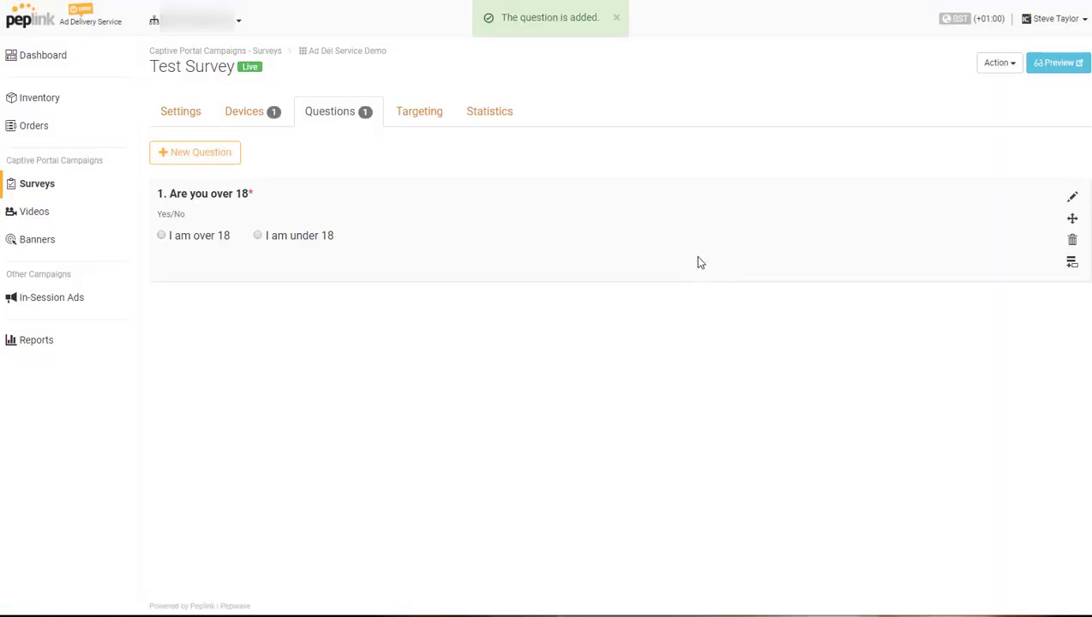
# Start a second survey question of type Open-Ended, titled "Open-ended", and make it required.
pyautogui.click(224, 154)
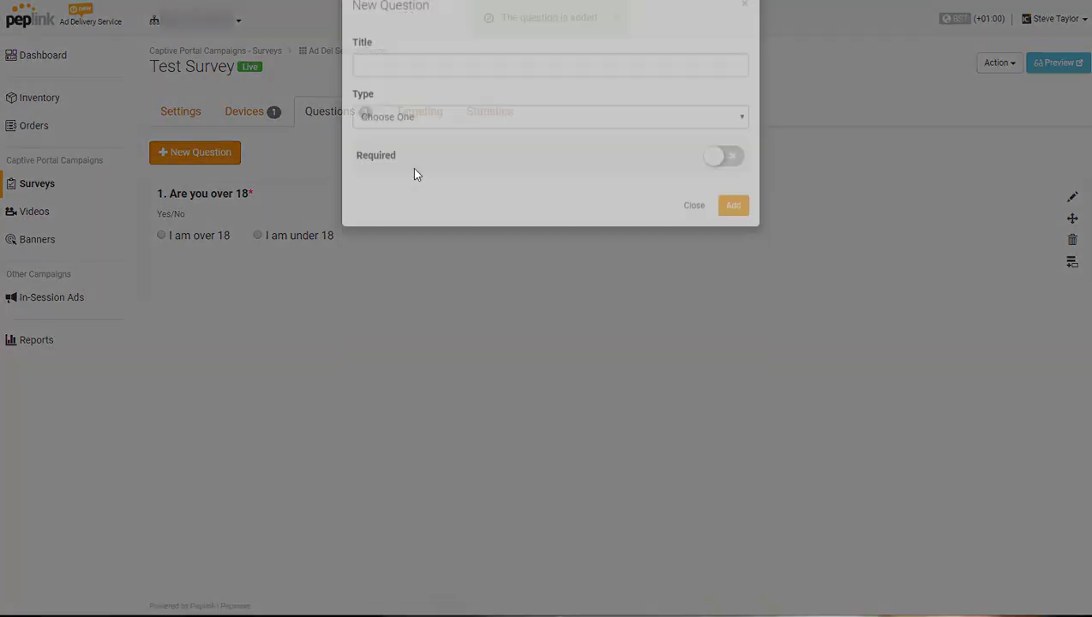
pyautogui.click(420, 159)
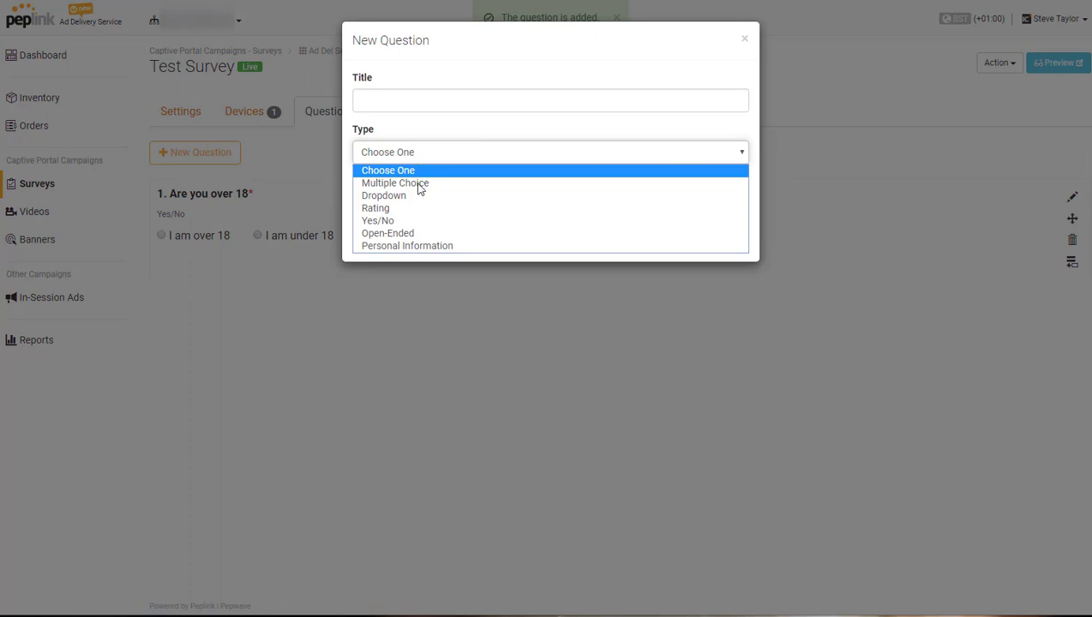
pyautogui.click(414, 233)
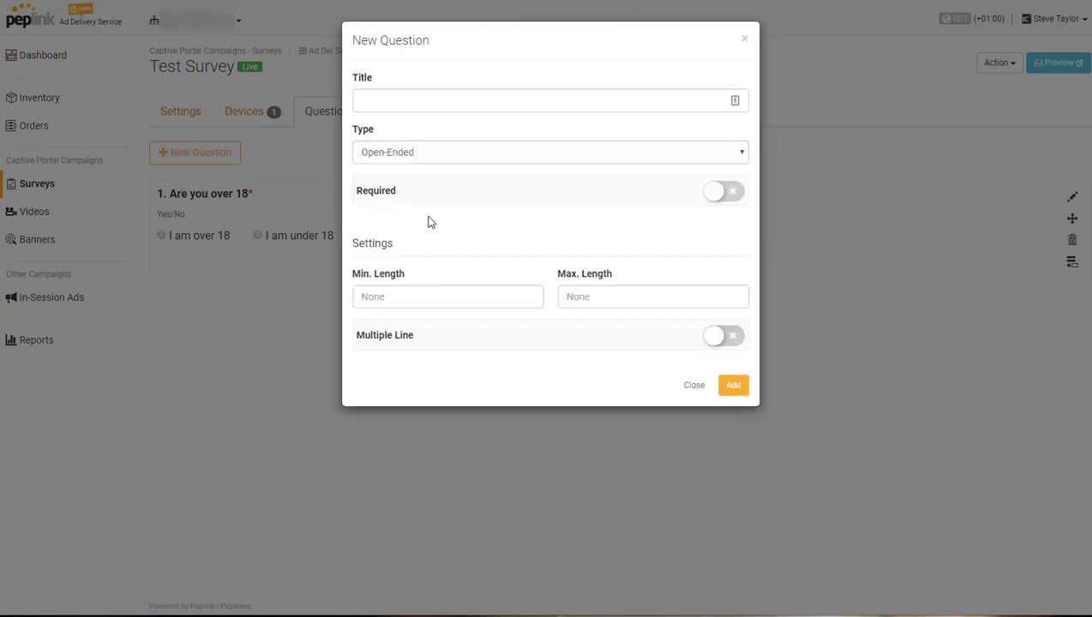
pyautogui.click(436, 105)
pyautogui.write('Open')
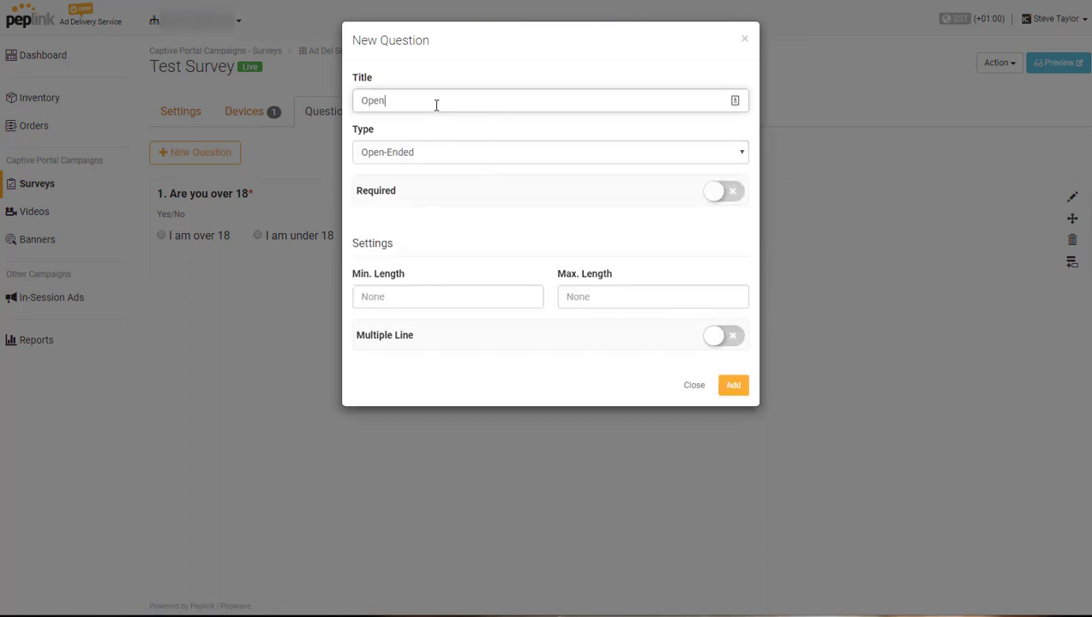
pyautogui.write('-ended')
pyautogui.click(726, 191)
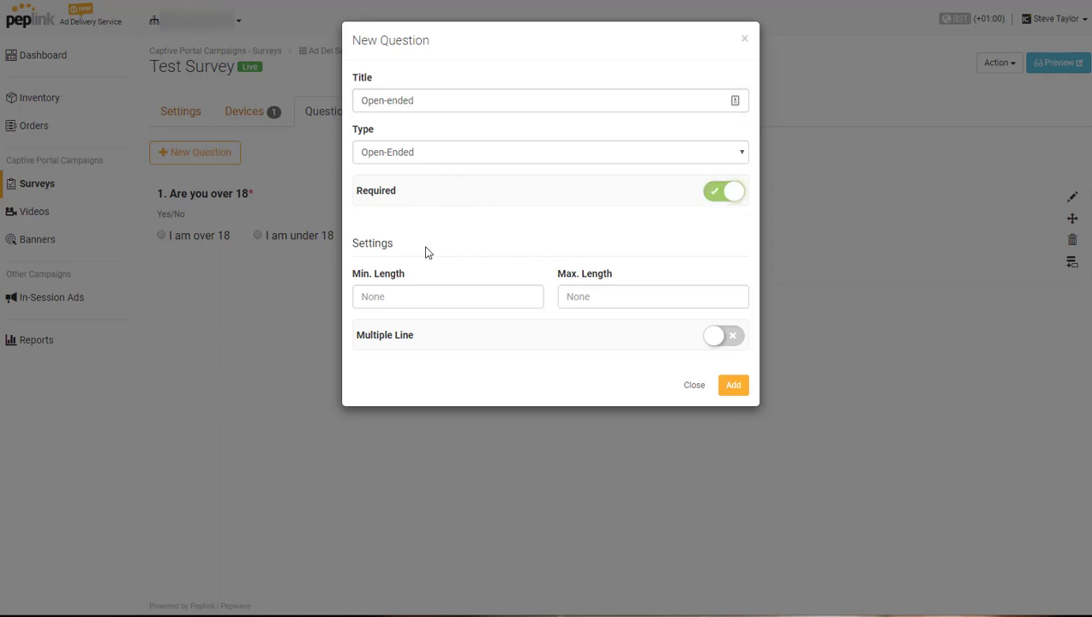
pyautogui.click(597, 297)
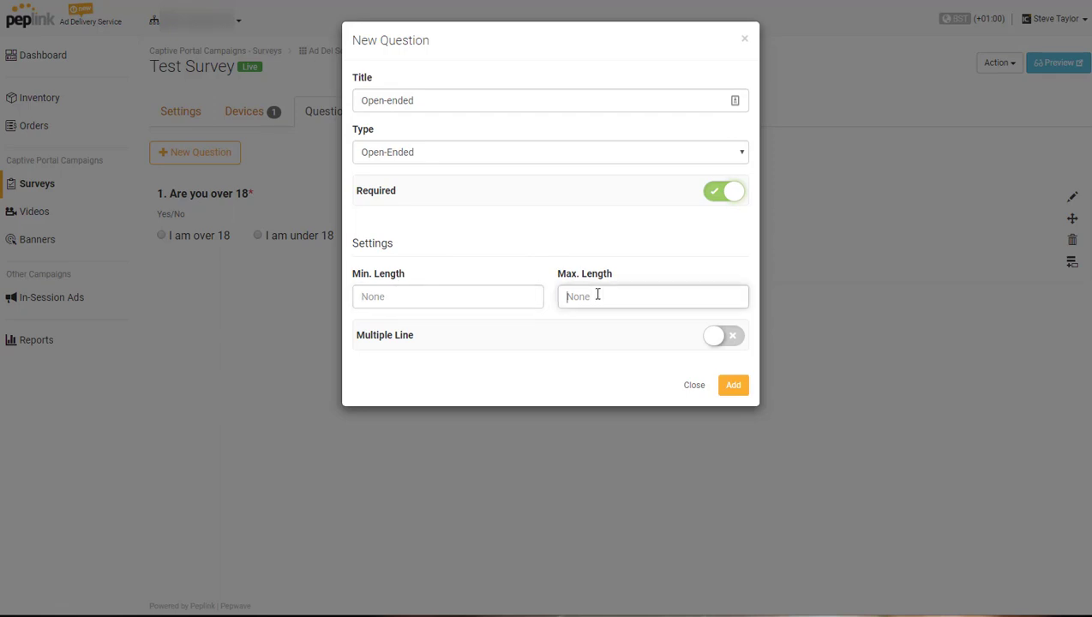
# Retitle the open-ended question "Mobile Number" and add it with minimum and maximum lengths of 11.
pyautogui.tripleClick(399, 100)
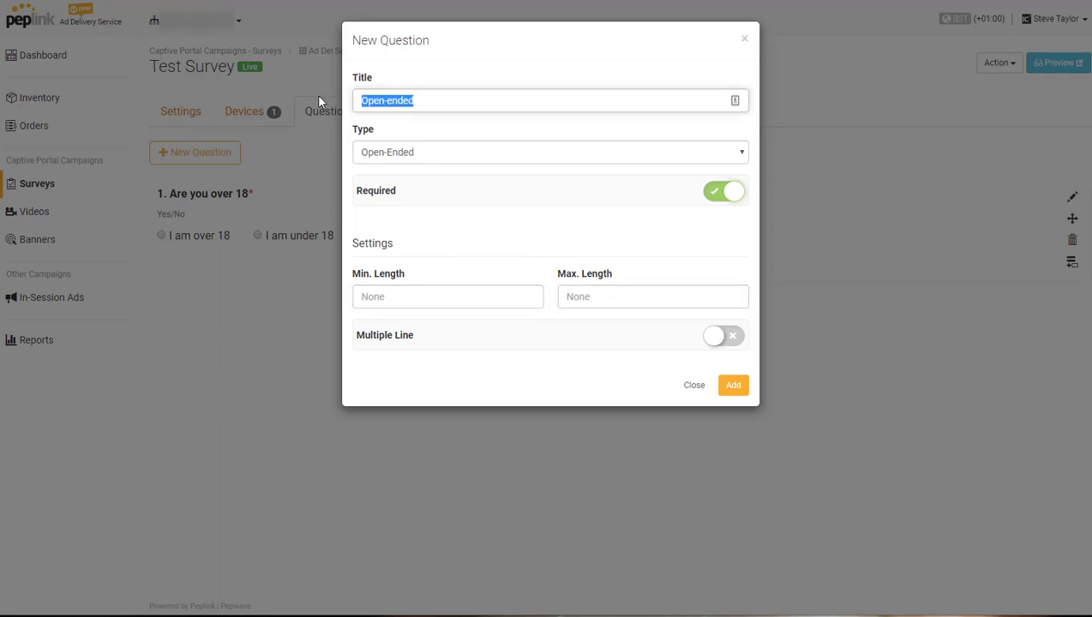
pyautogui.write('Mobile Number')
pyautogui.press('Tab')
pyautogui.press('Tab')
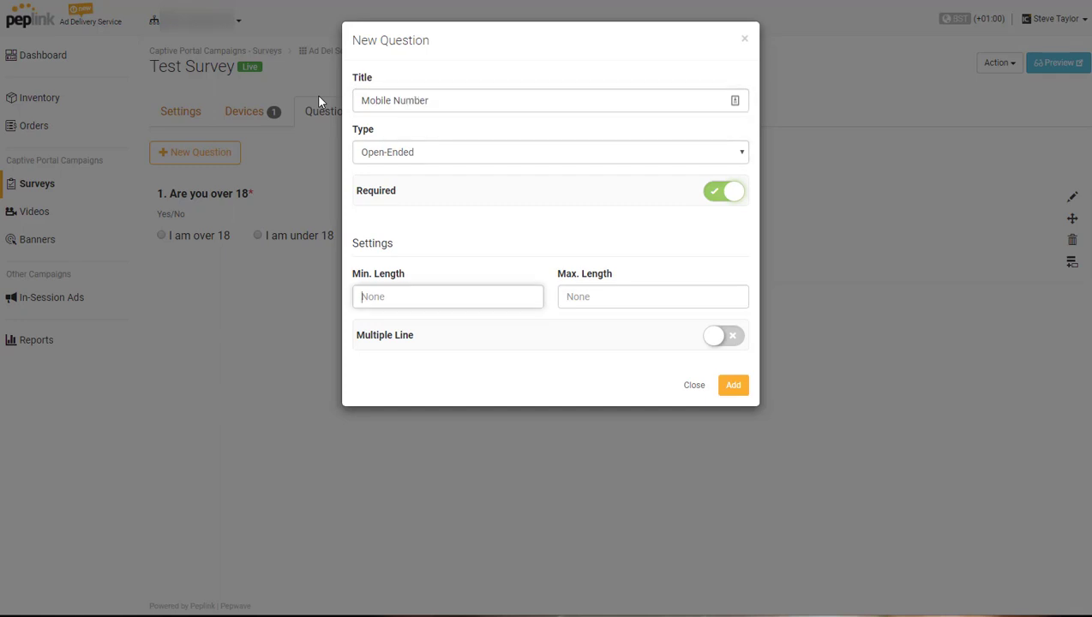
pyautogui.write('11')
pyautogui.click(601, 296)
pyautogui.write('1')
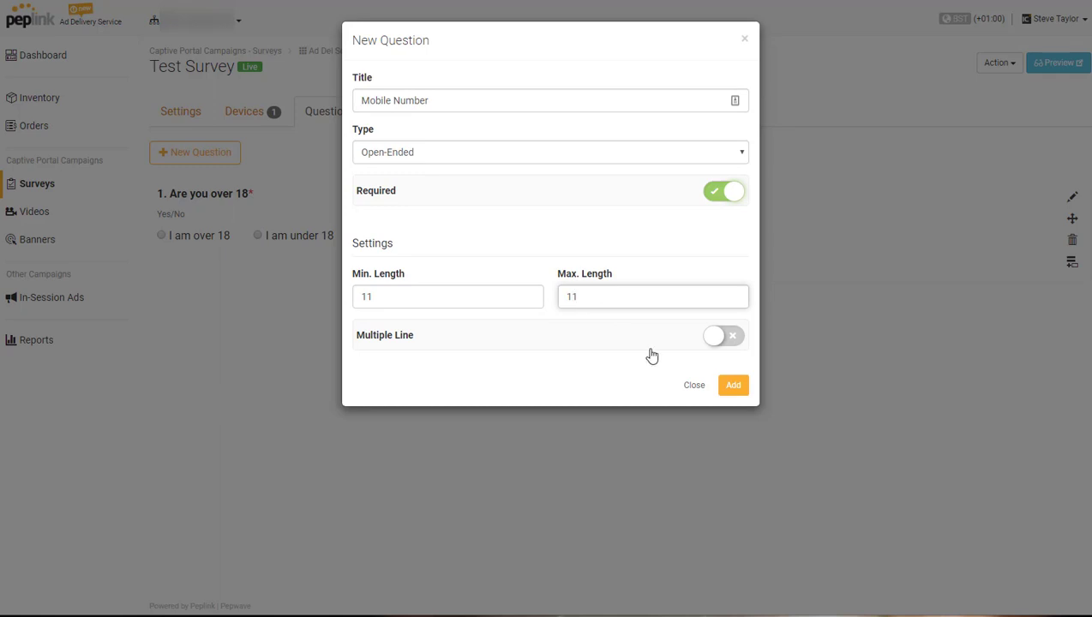
pyautogui.click(732, 385)
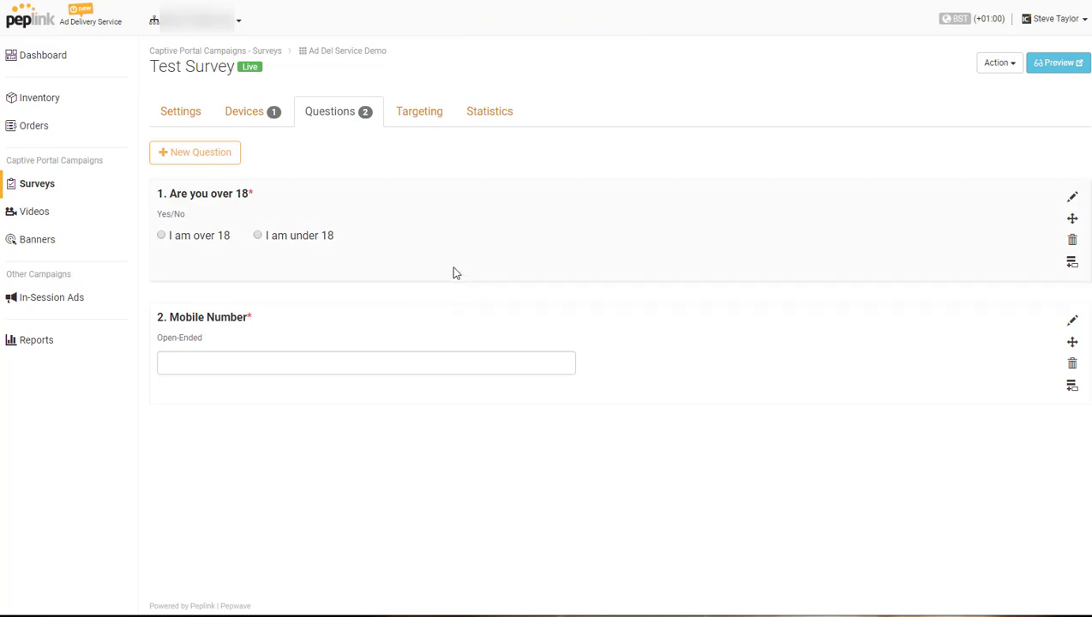
# Target Test Survey to the ADS Test captive portal and view the survey's statistics.
pyautogui.click(419, 116)
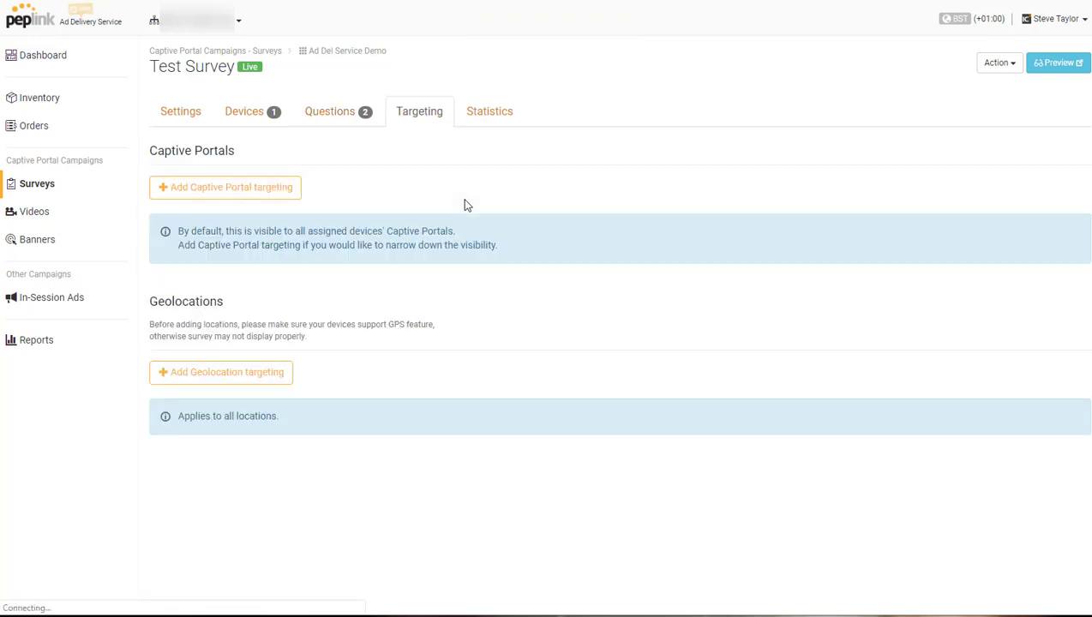
pyautogui.click(217, 192)
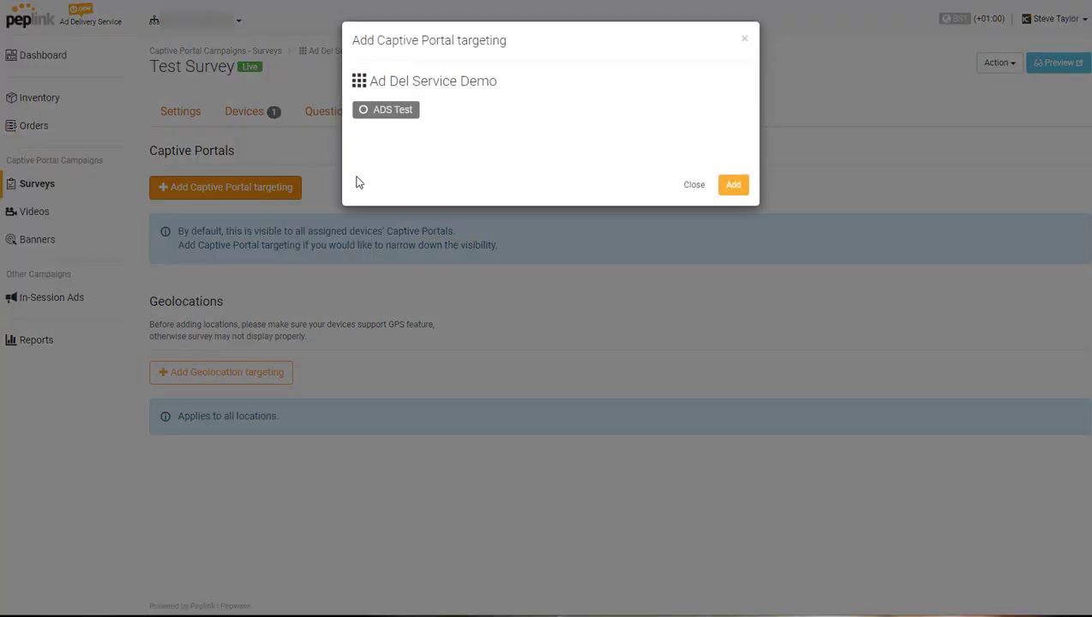
pyautogui.click(367, 117)
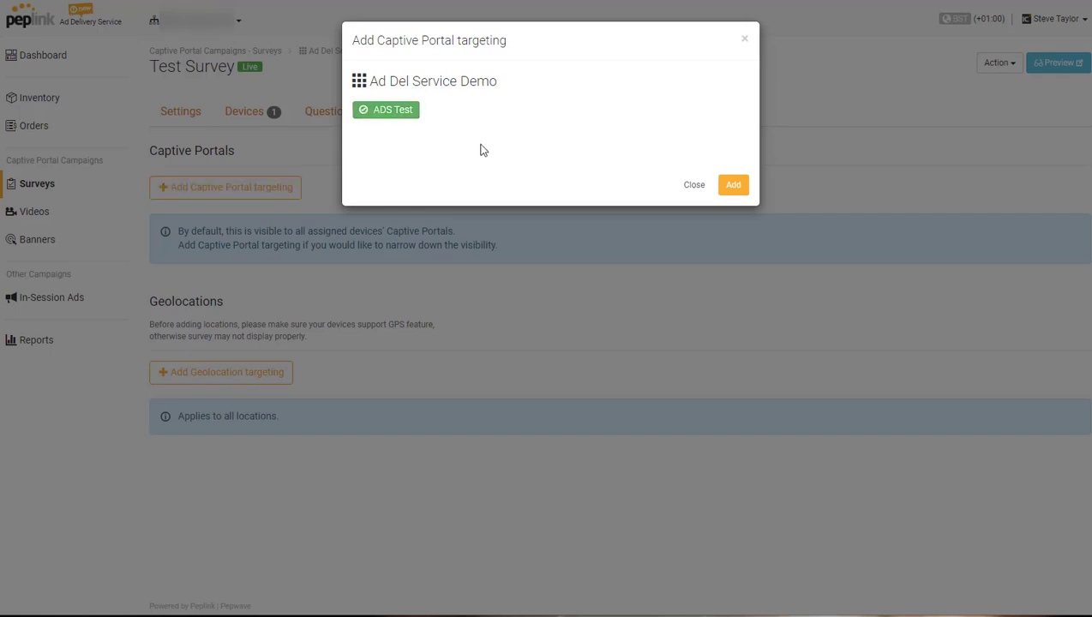
pyautogui.click(735, 189)
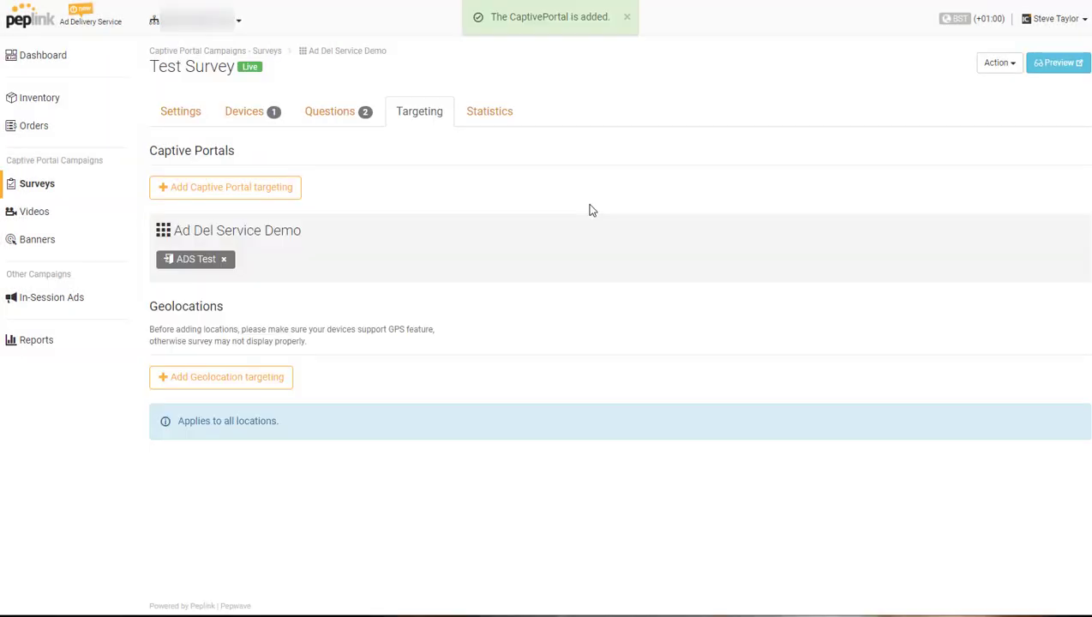
pyautogui.click(489, 113)
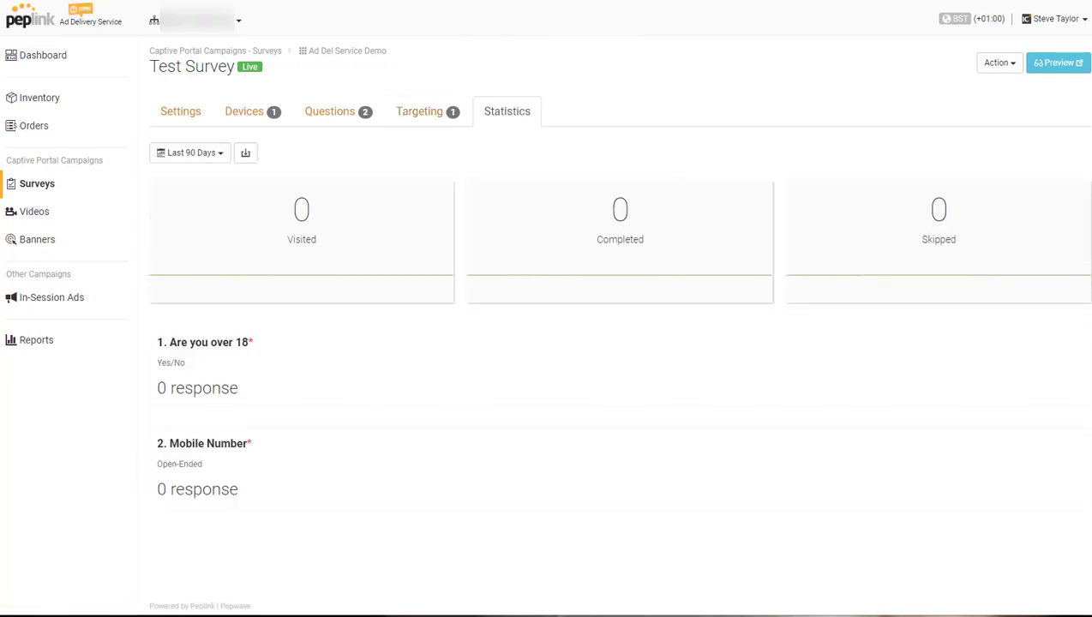
# Create a captive portal video campaign named Test Video in the Ad Del Service Demo group with English as its language.
pyautogui.click(42, 218)
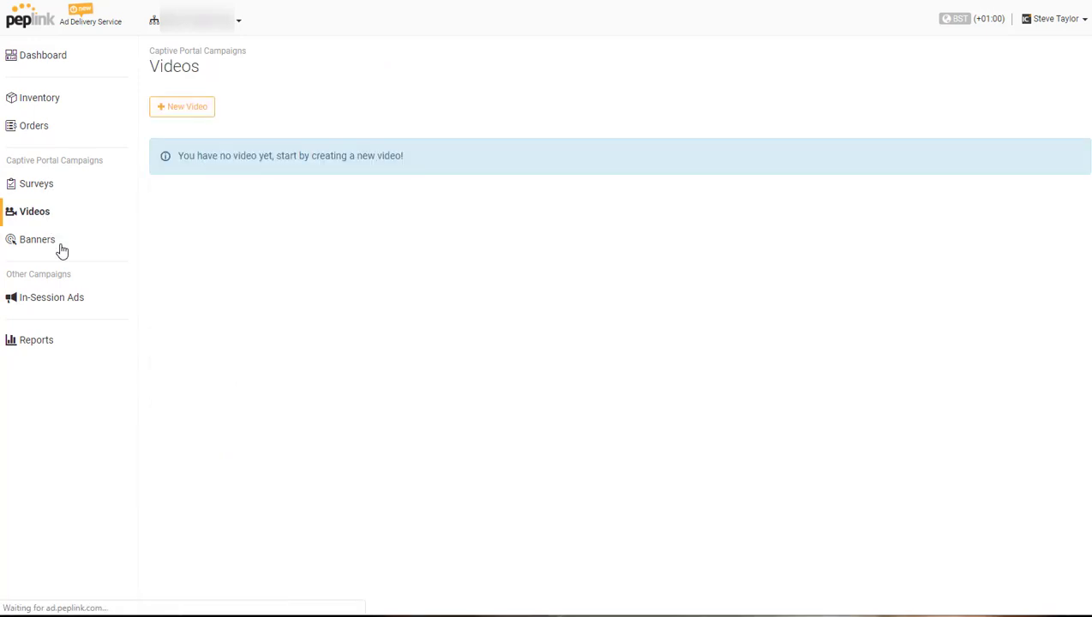
pyautogui.click(184, 116)
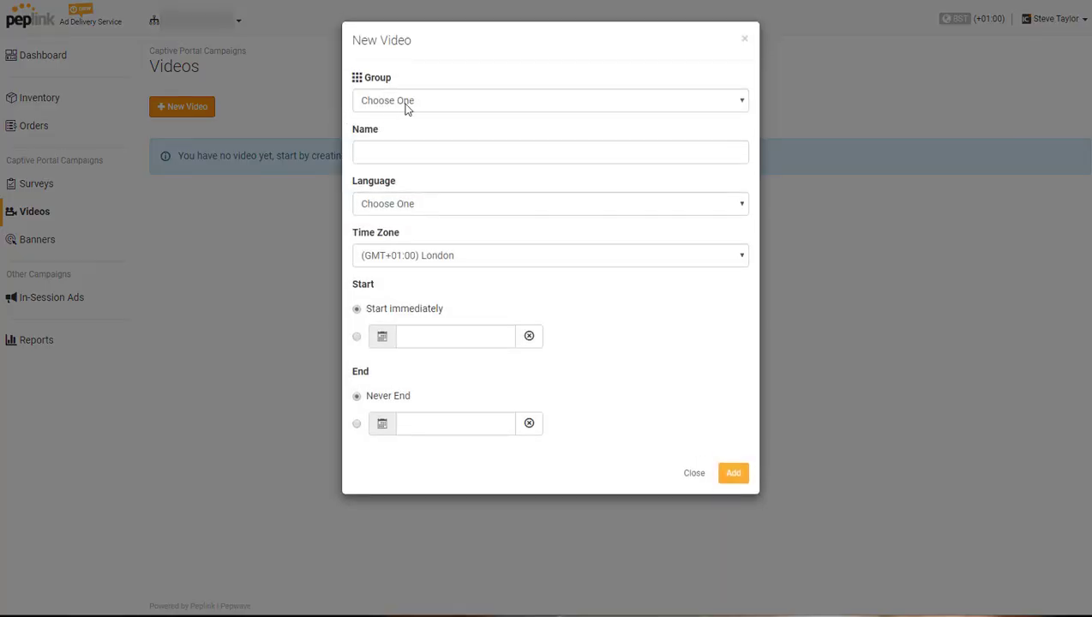
pyautogui.click(410, 100)
pyautogui.click(408, 130)
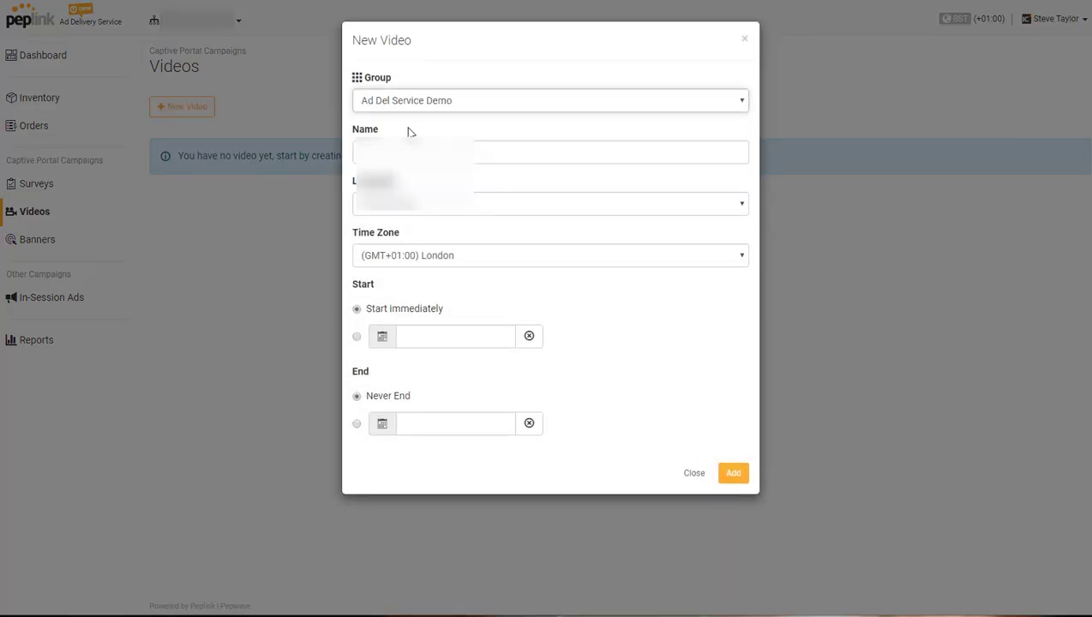
pyautogui.click(404, 147)
pyautogui.write('T')
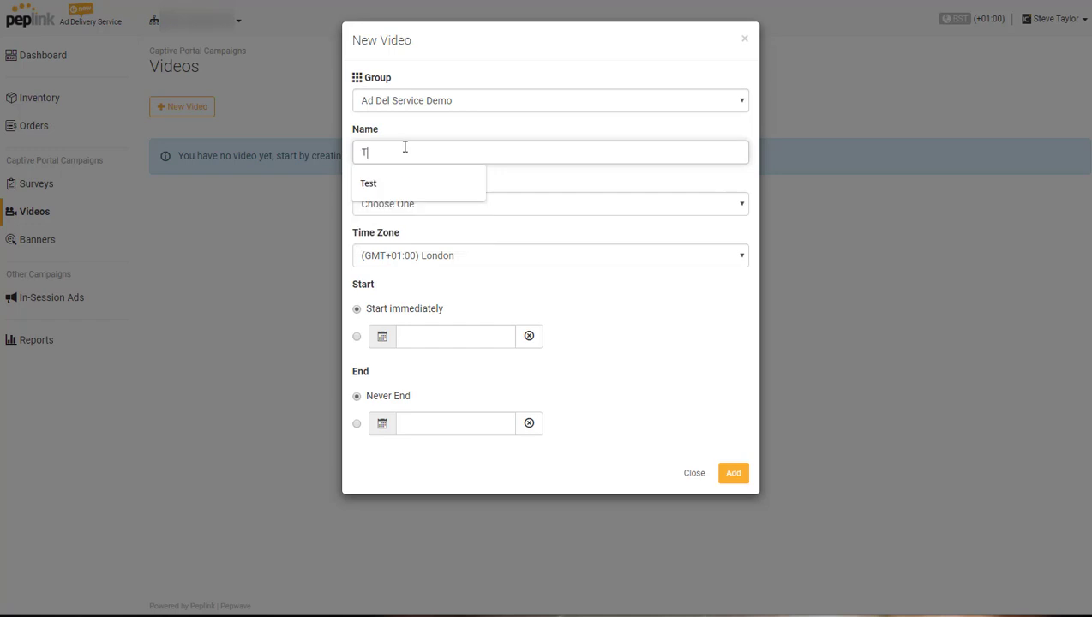
pyautogui.write('est Video')
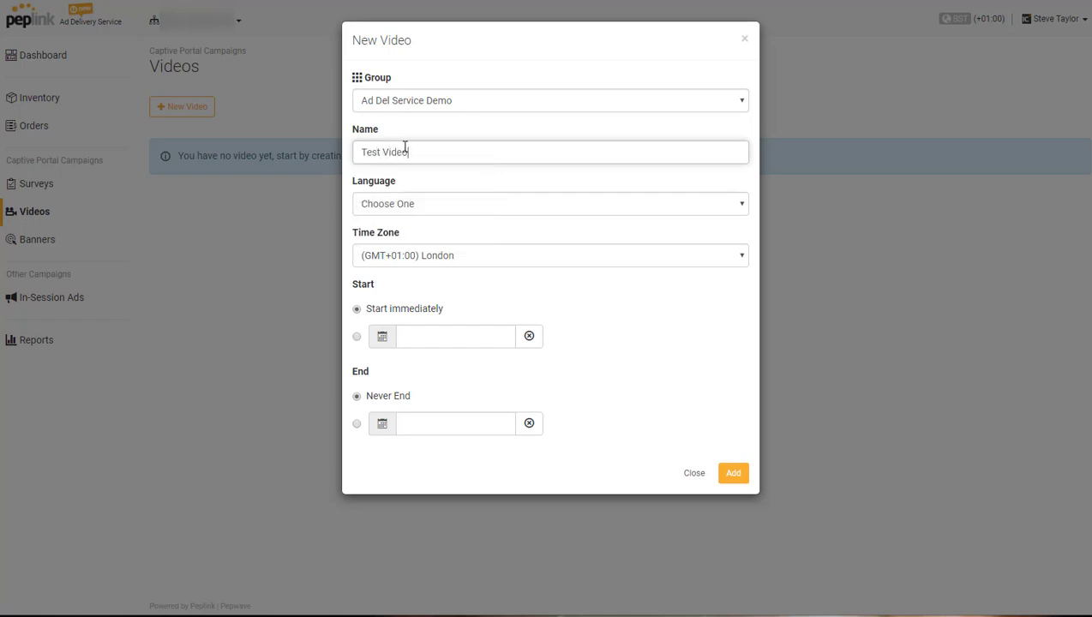
pyautogui.click(407, 208)
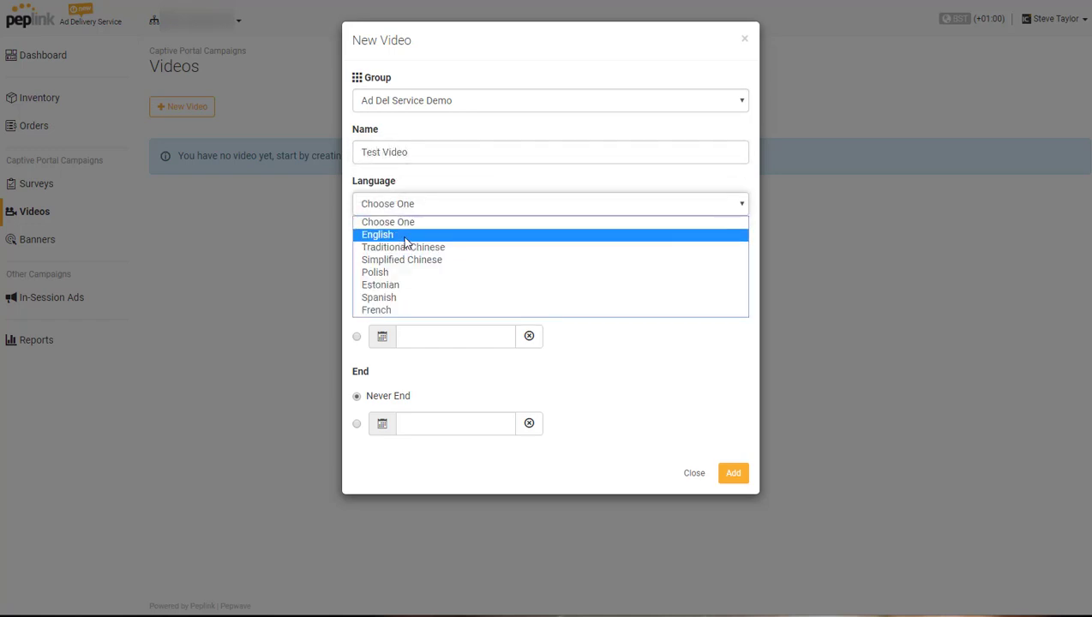
pyautogui.click(412, 235)
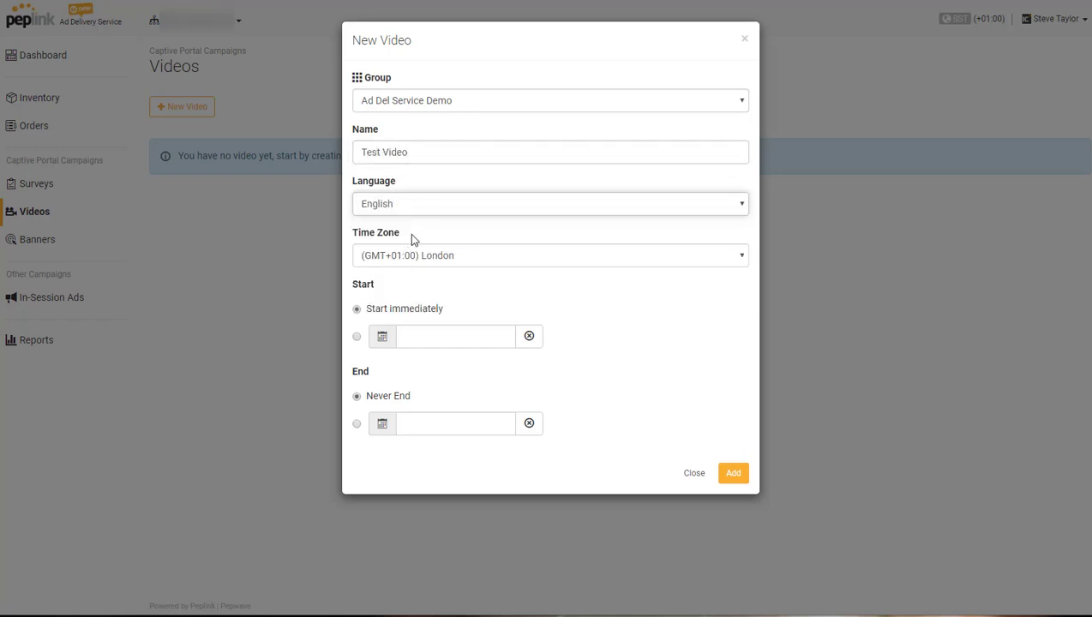
pyautogui.click(736, 474)
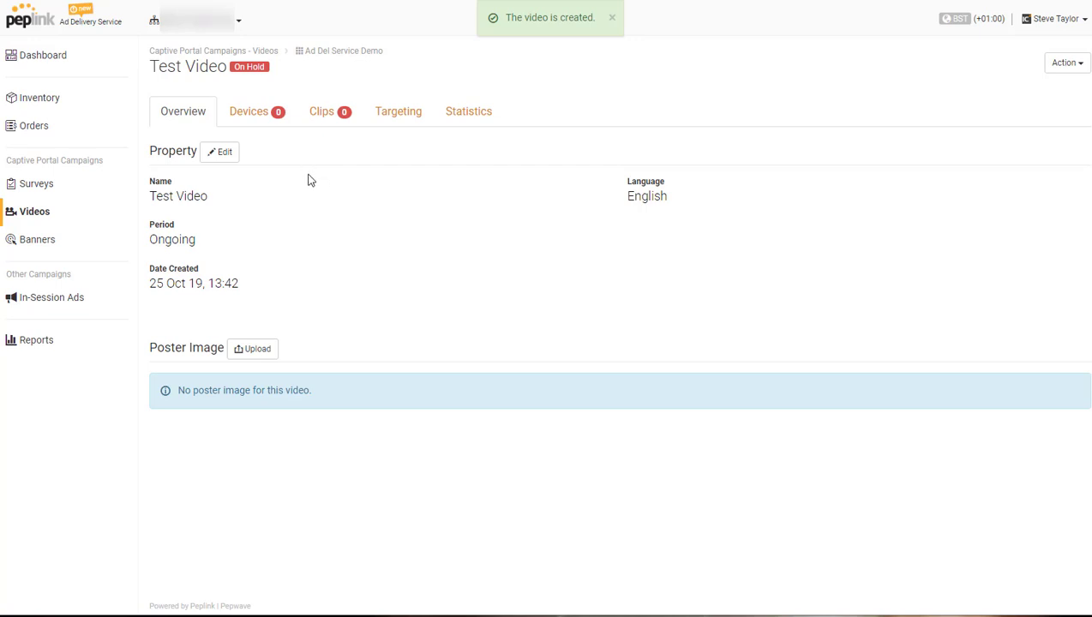
# Add an uploaded-file clip named "Clip 1" to Test Video using Speedfusion Bonding Ad-1.mp4.
pyautogui.click(320, 115)
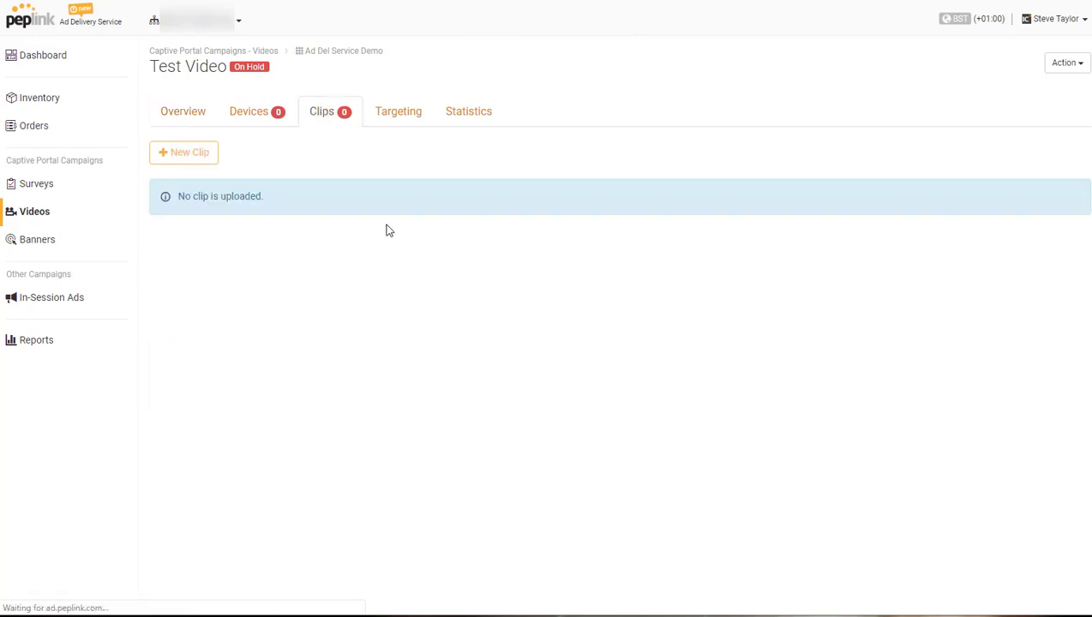
pyautogui.click(210, 157)
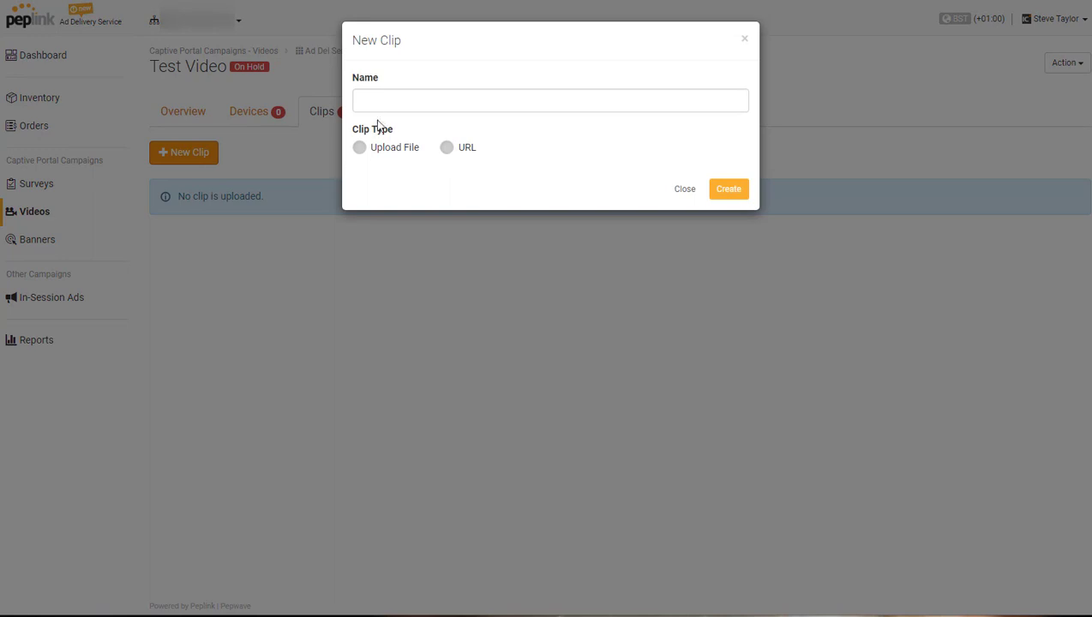
pyautogui.click(381, 102)
pyautogui.write('Cli')
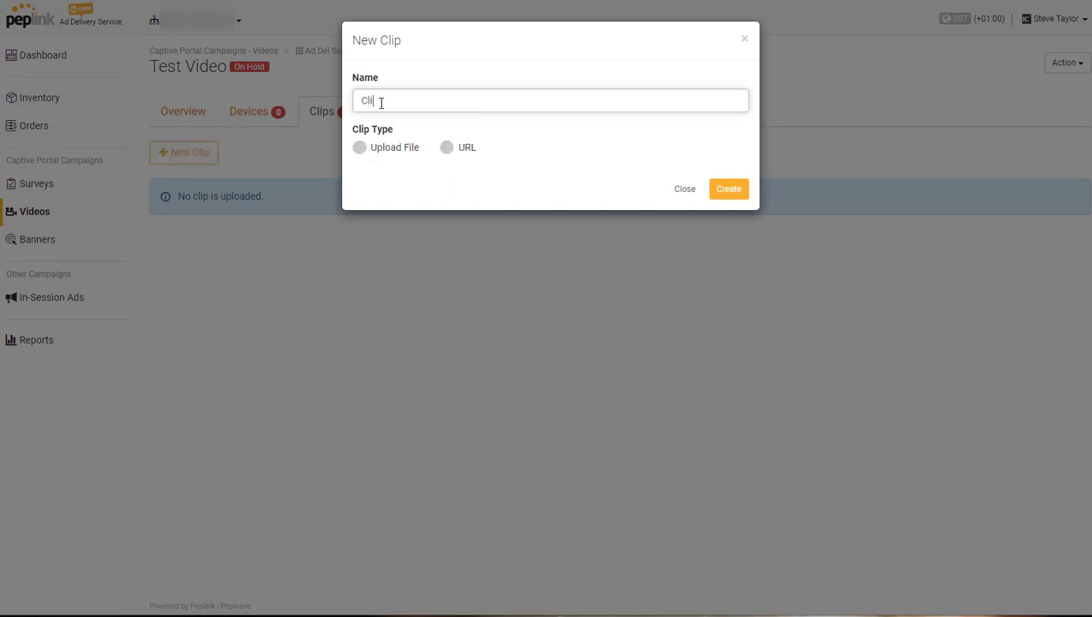
pyautogui.write('p 1')
pyautogui.click(359, 148)
pyautogui.click(400, 184)
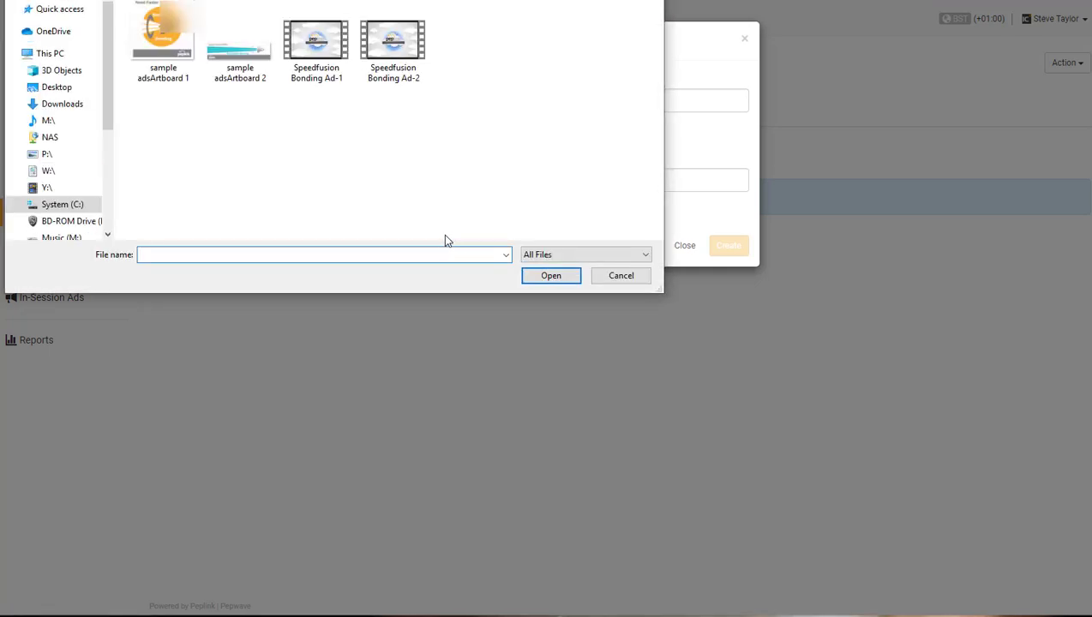
pyautogui.click(317, 42)
pyautogui.click(553, 277)
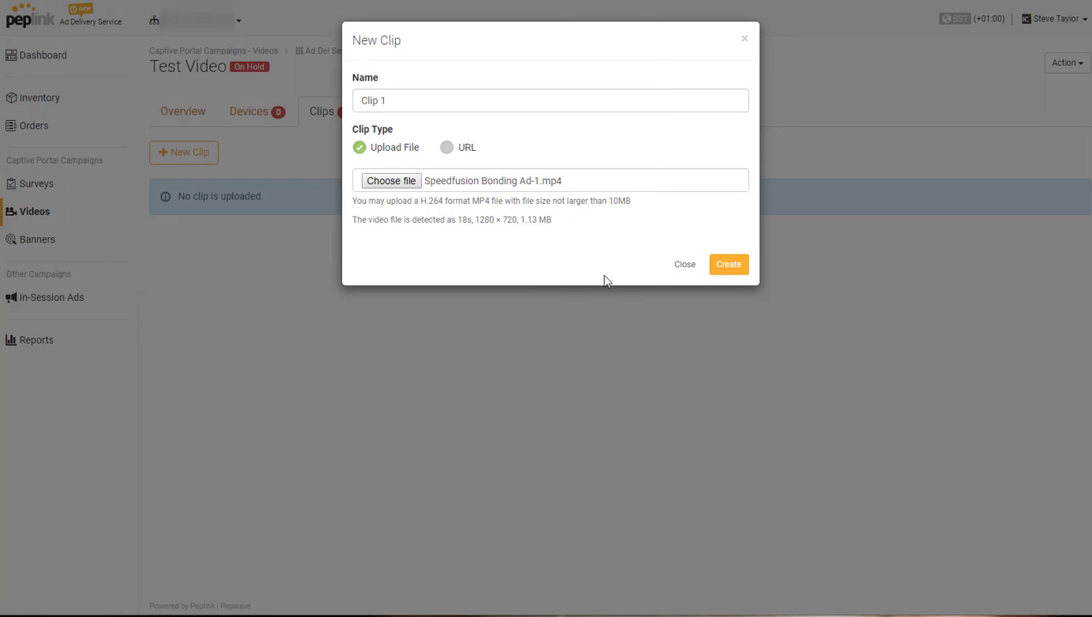
pyautogui.click(728, 266)
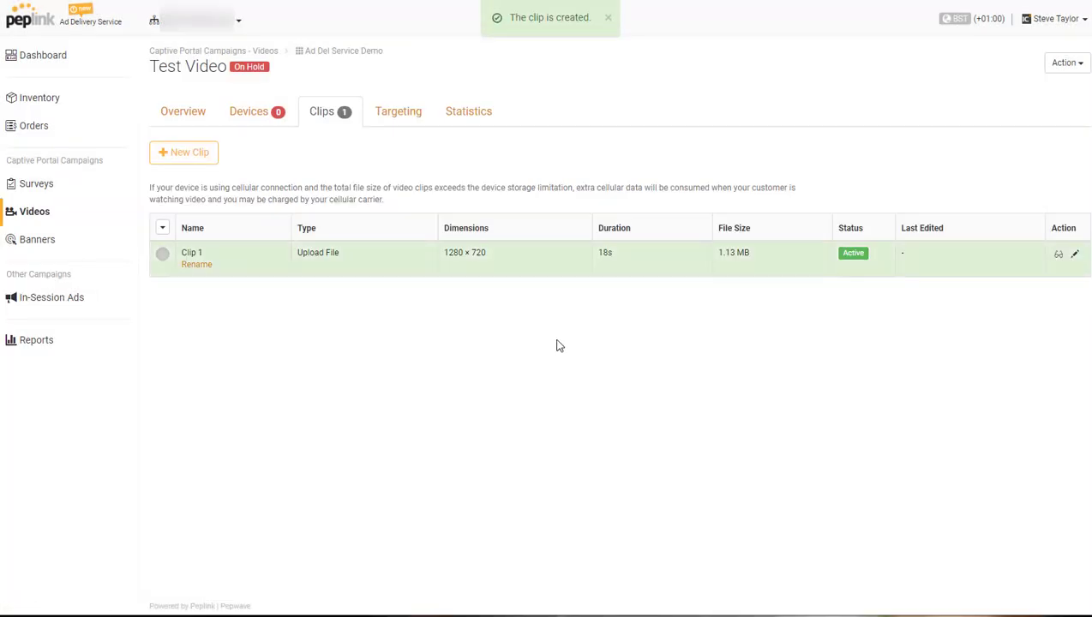
# Assign the Test-ADS device to the Test Video campaign.
pyautogui.click(261, 121)
pyautogui.click(183, 162)
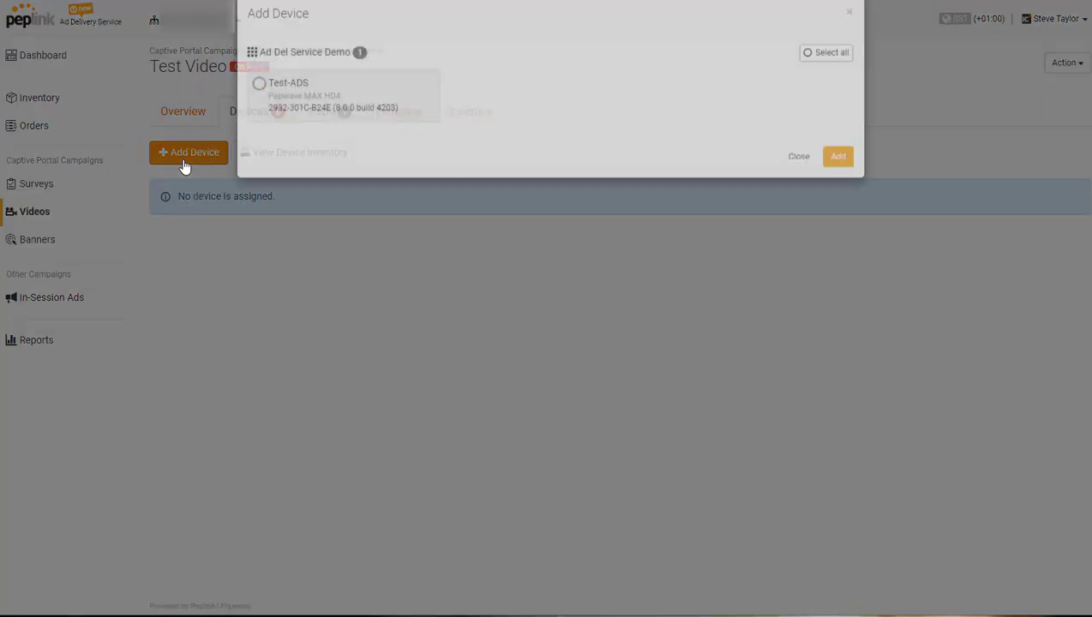
pyautogui.click(259, 112)
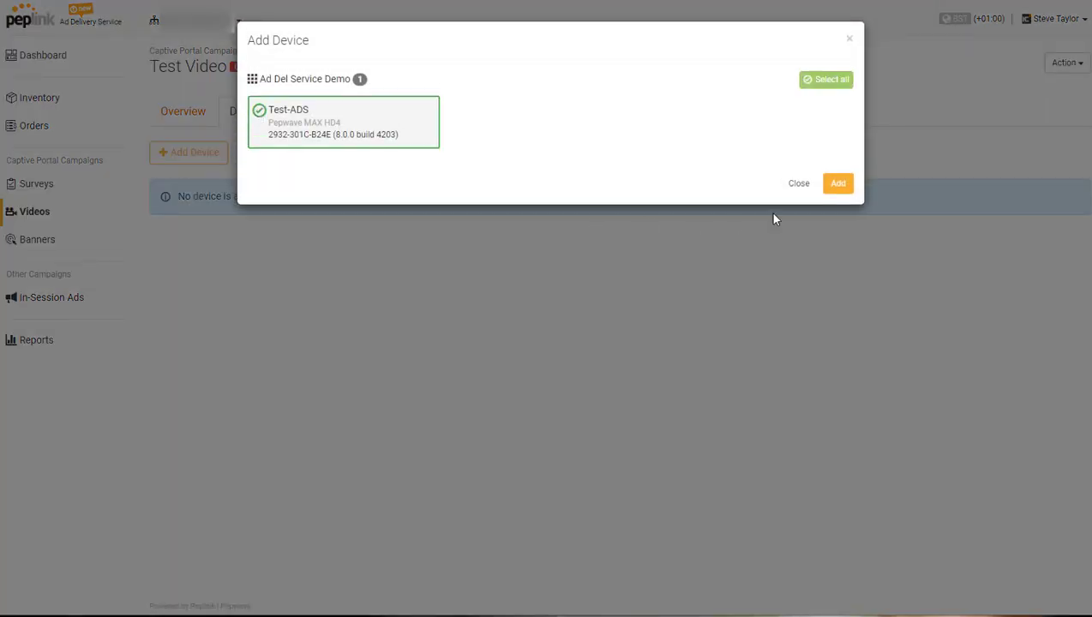
pyautogui.click(837, 185)
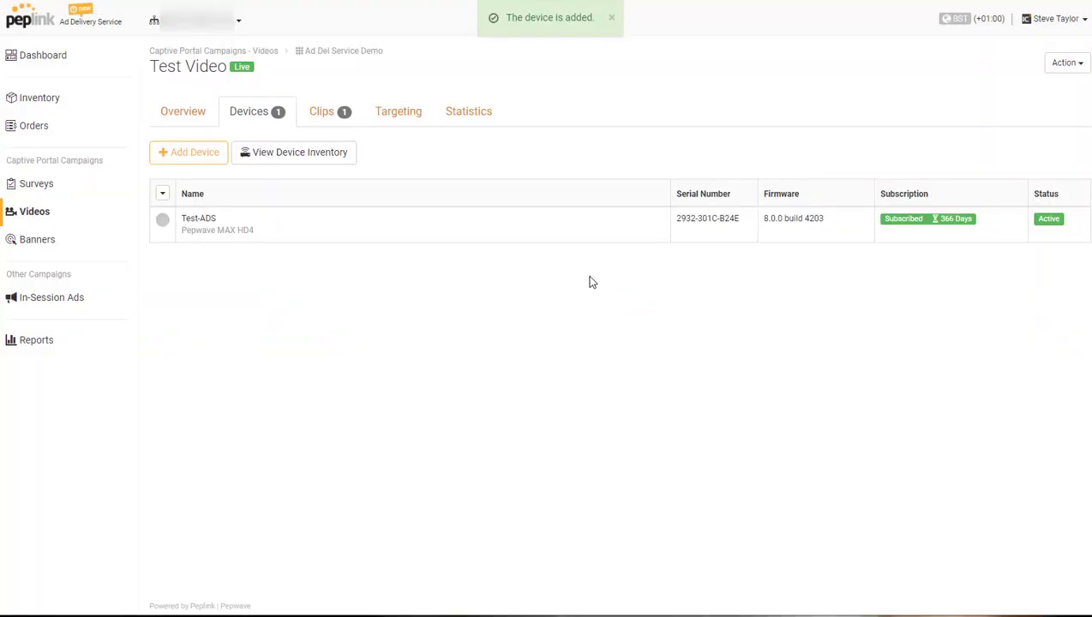
# Target Test Video to the ADS Test captive portal and view the video's statistics.
pyautogui.click(401, 113)
pyautogui.click(275, 194)
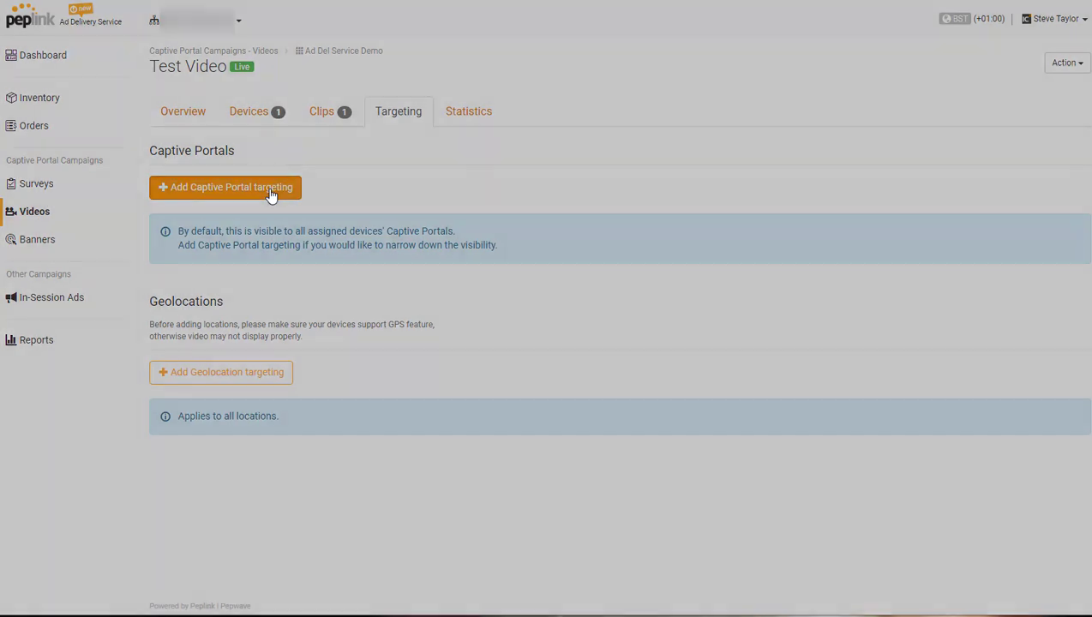
pyautogui.click(368, 112)
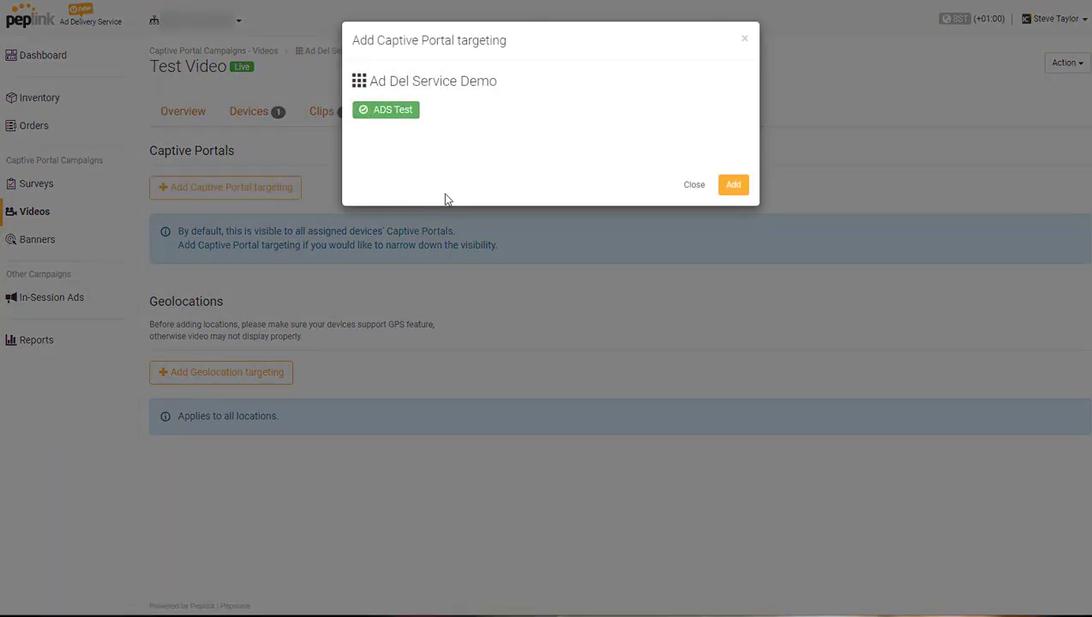
pyautogui.click(735, 188)
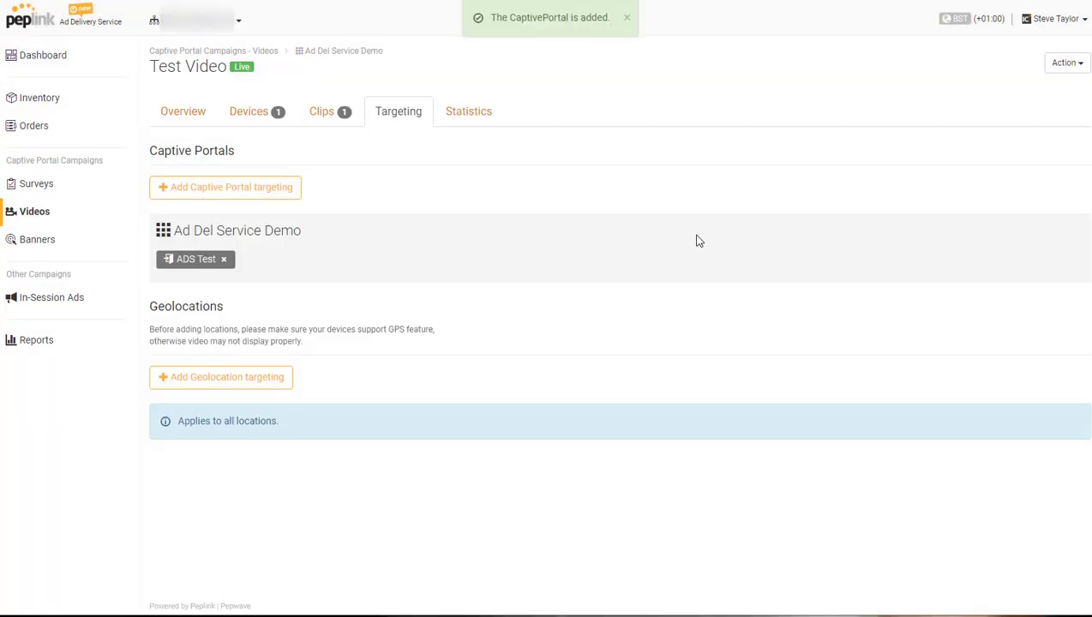
pyautogui.click(484, 113)
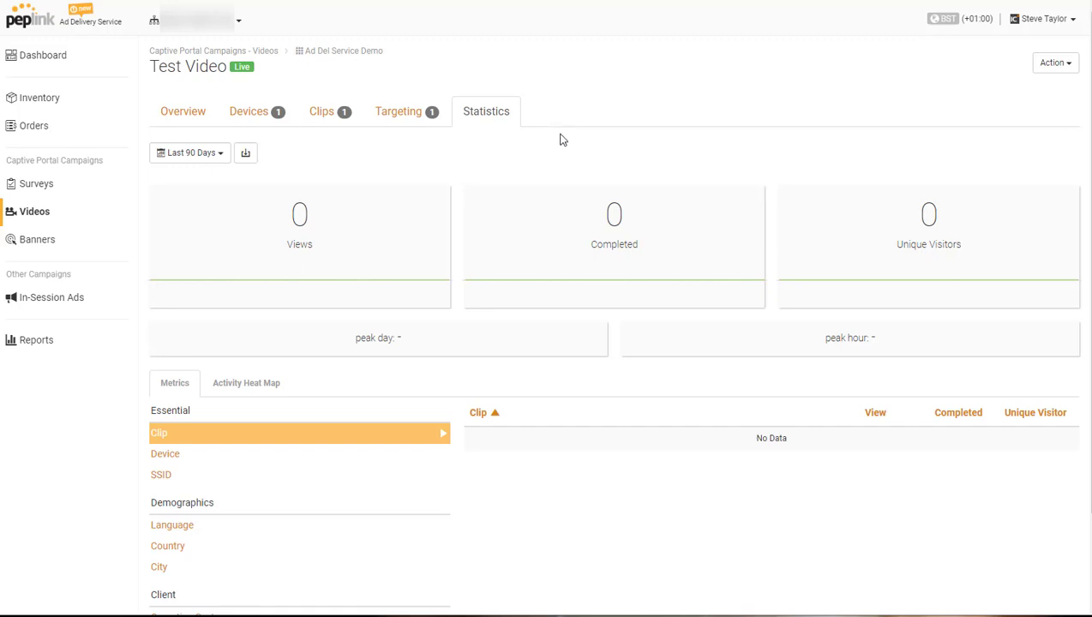
pyautogui.click(186, 115)
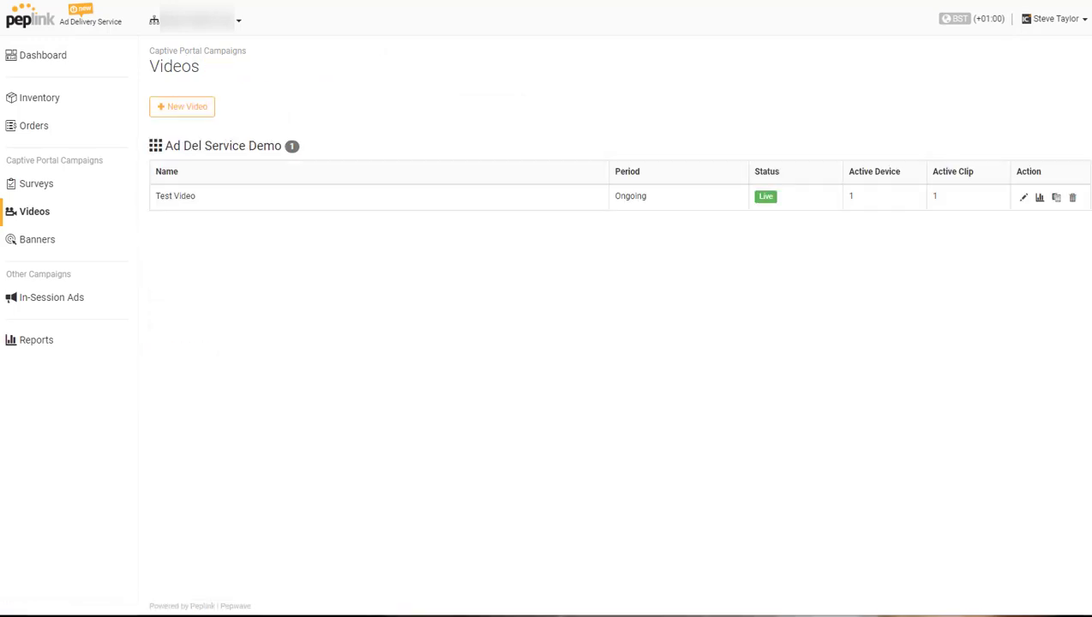
# Create a captive portal banner campaign named "Banner 1" in the Ad Del Service Demo group.
pyautogui.click(34, 242)
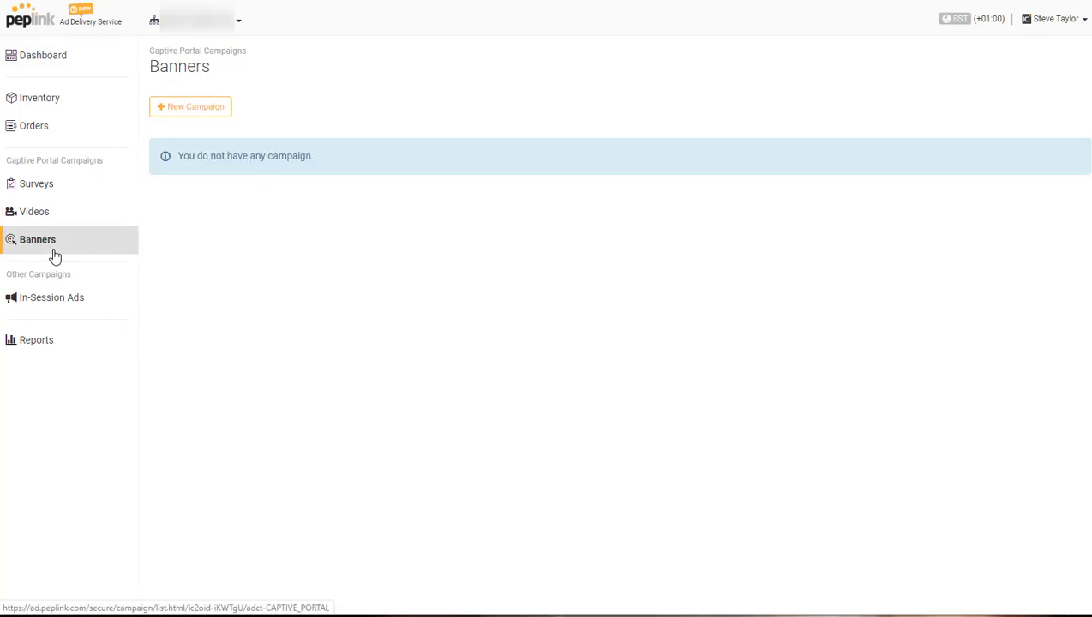
pyautogui.click(194, 110)
pyautogui.click(391, 101)
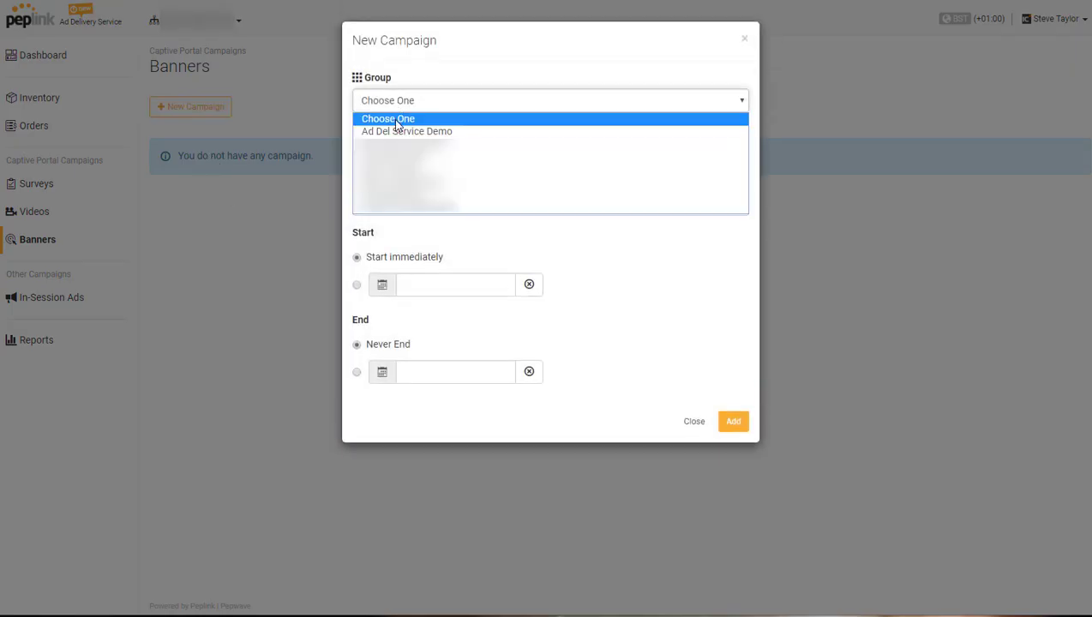
pyautogui.click(399, 132)
pyautogui.click(396, 147)
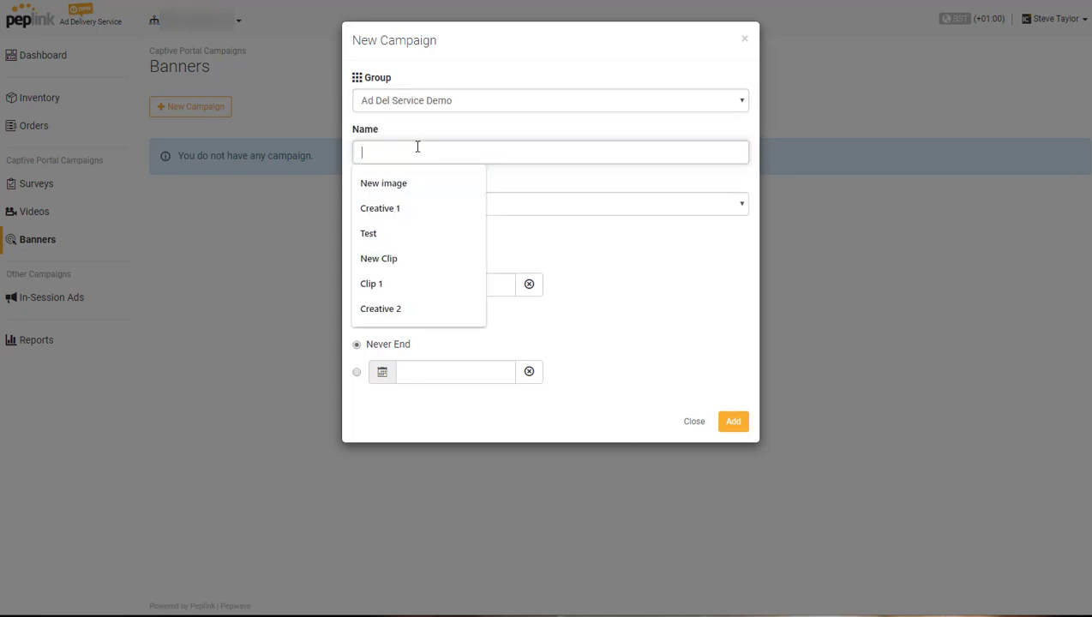
pyautogui.write('Banner 1')
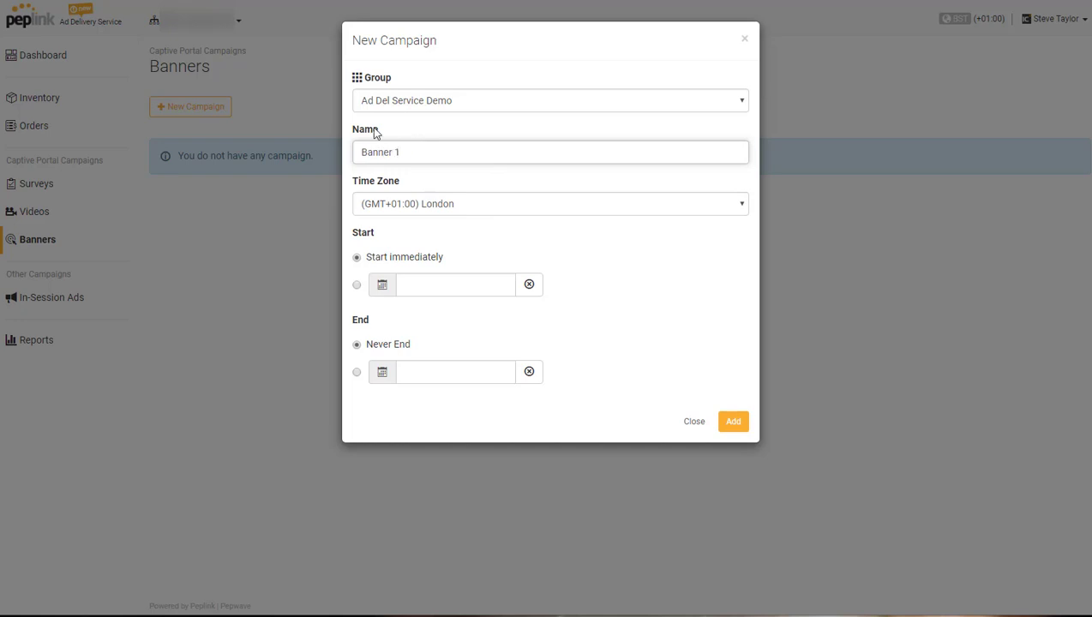
pyautogui.click(740, 428)
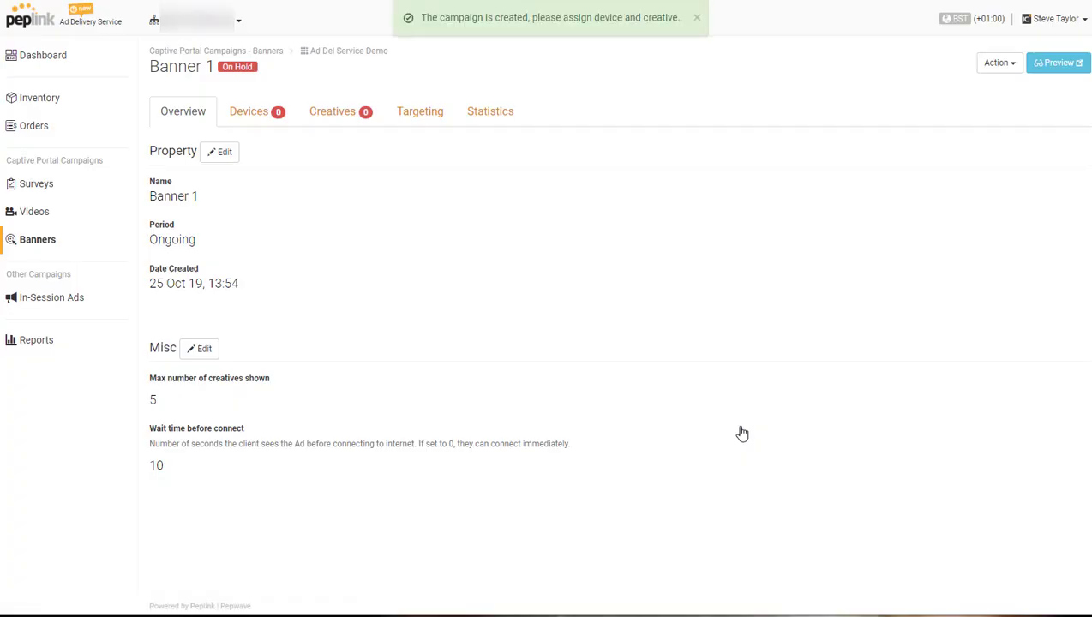
# Assign the Test-ADS device to the Banner 1 campaign.
pyautogui.click(259, 119)
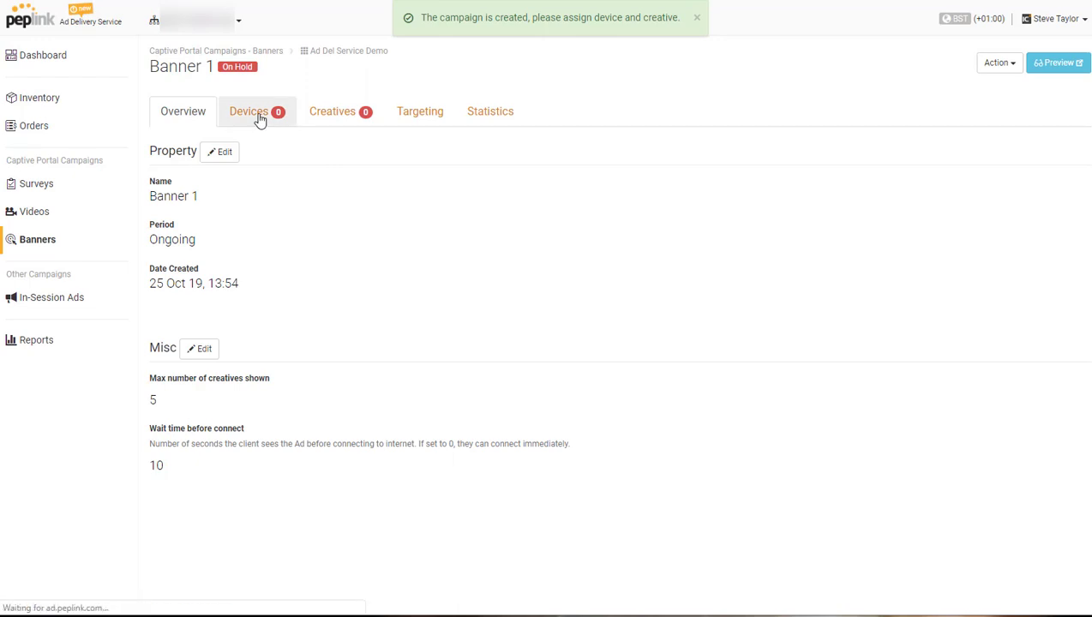
pyautogui.click(193, 156)
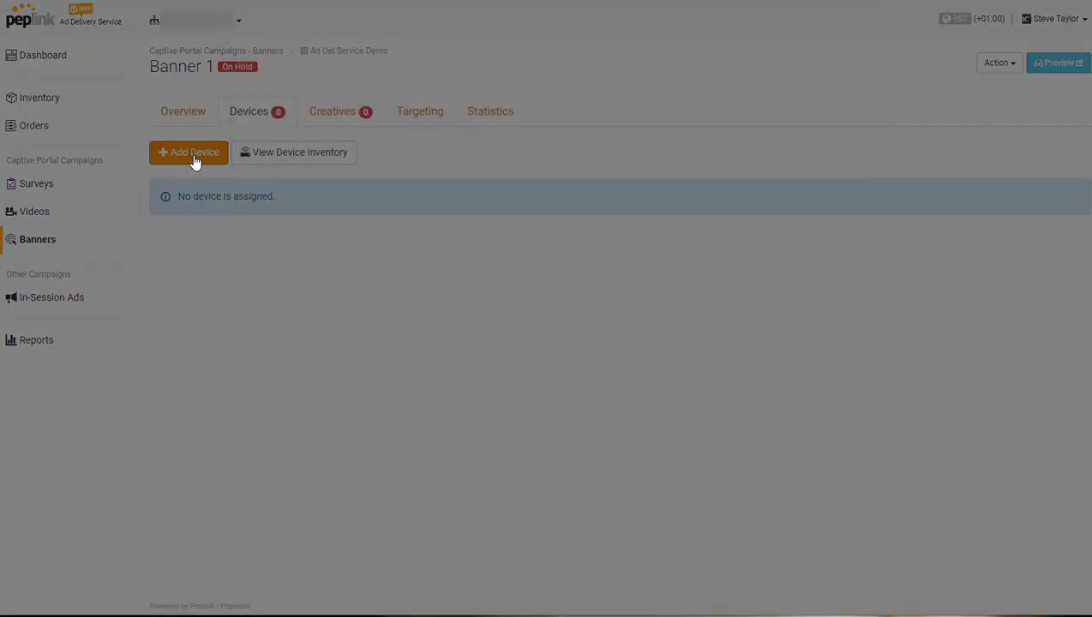
pyautogui.click(278, 127)
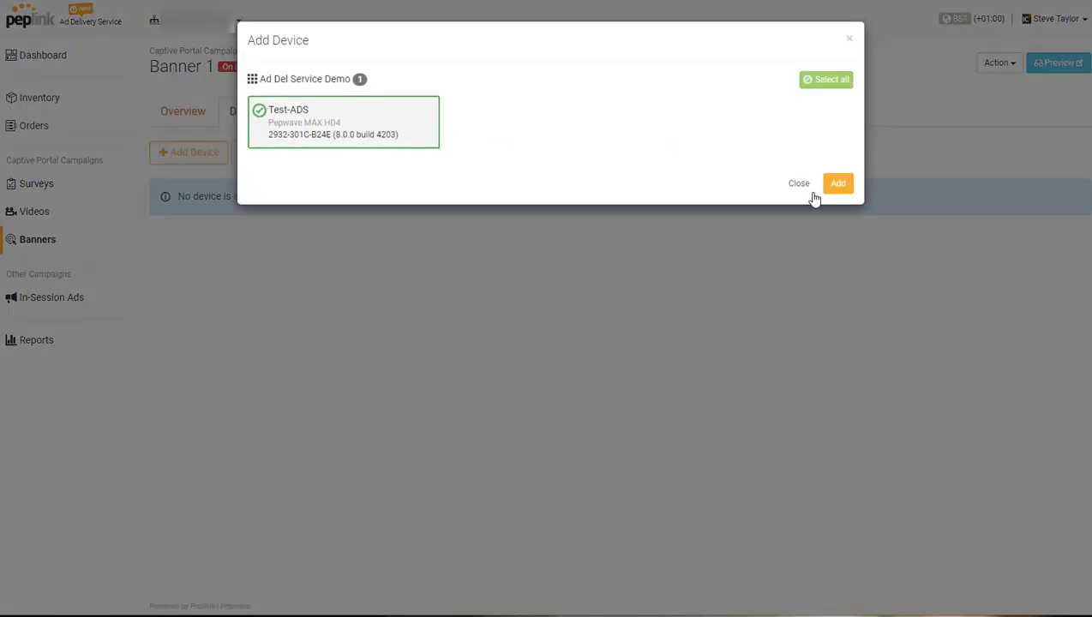
pyautogui.click(841, 185)
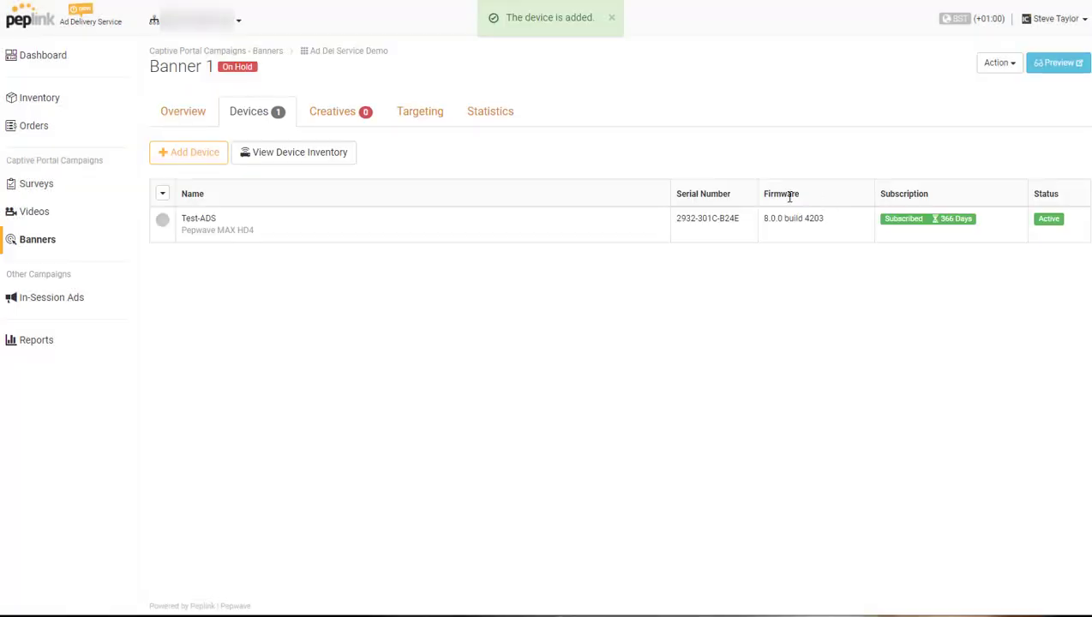
# Start a new image creative named "Creative 1" for the Banner 1 campaign.
pyautogui.click(340, 124)
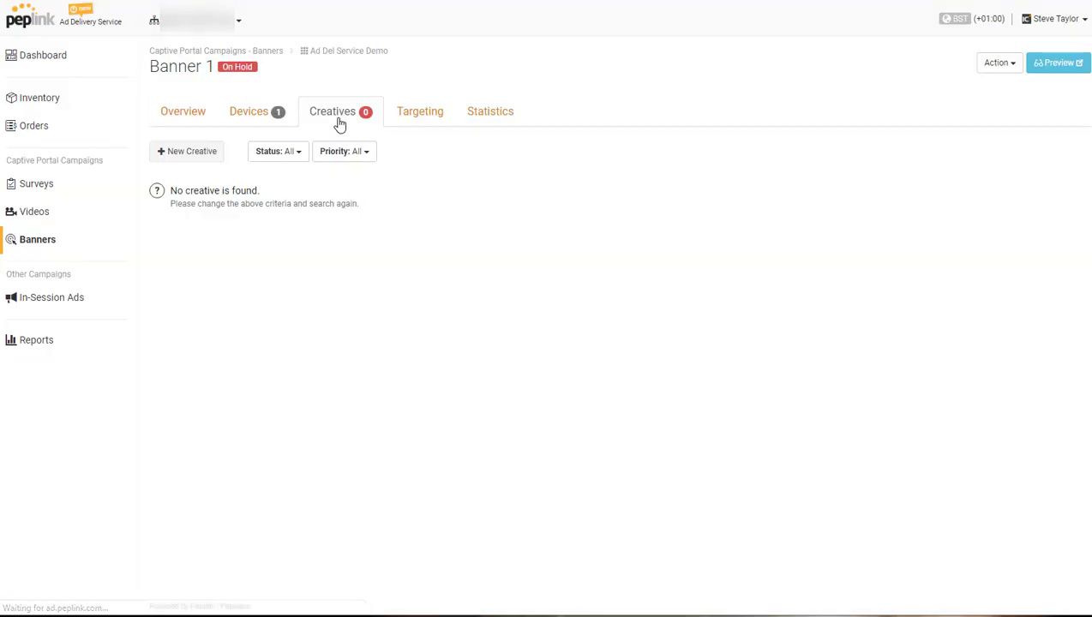
pyautogui.click(204, 160)
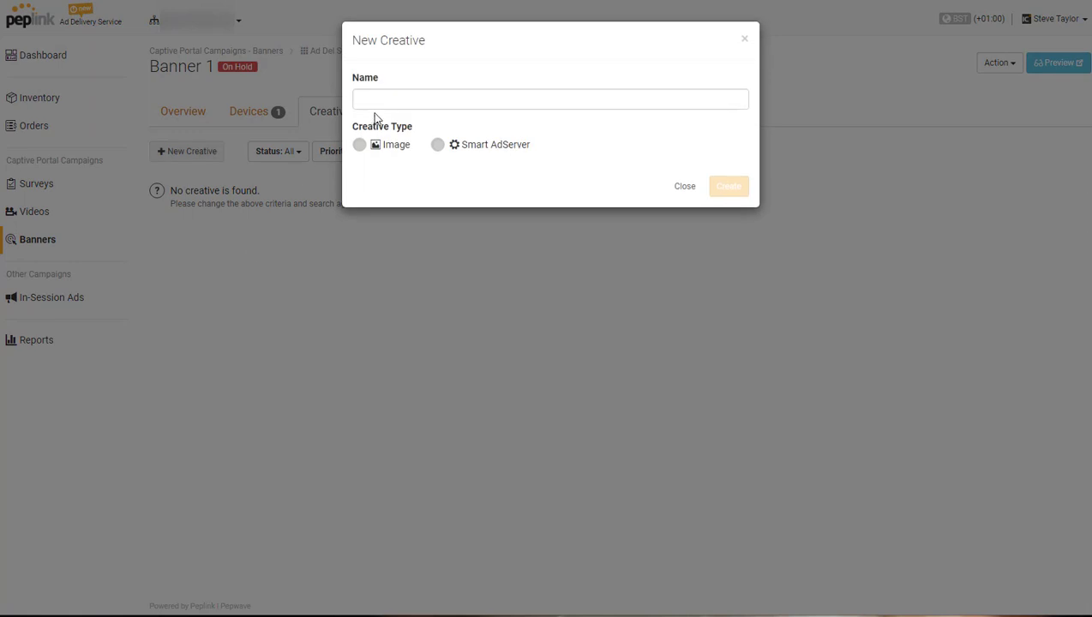
pyautogui.click(375, 99)
pyautogui.click(390, 153)
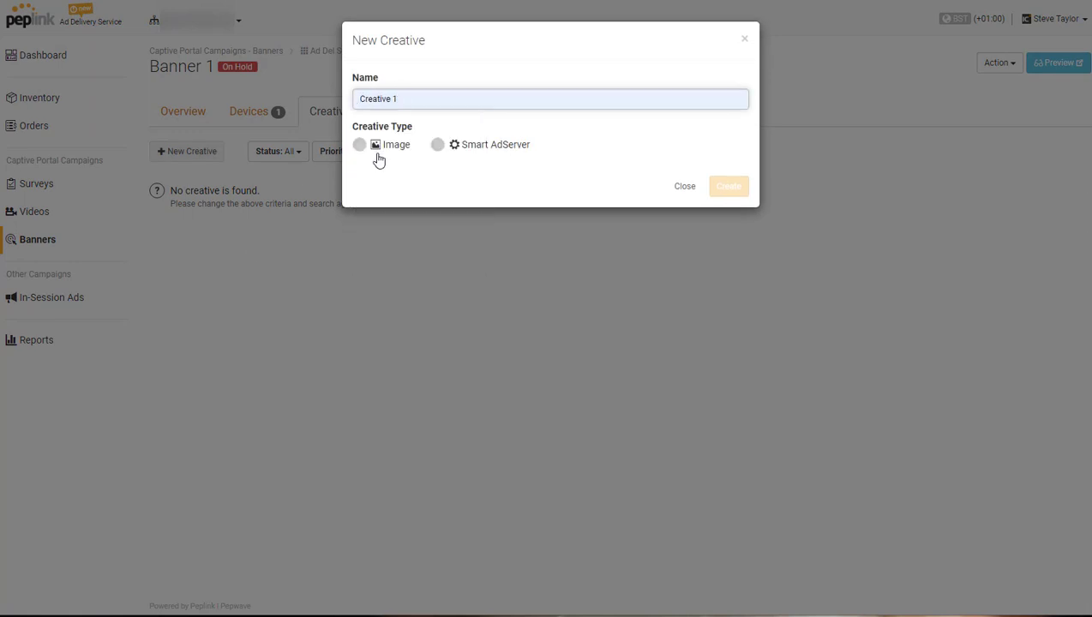
pyautogui.click(361, 145)
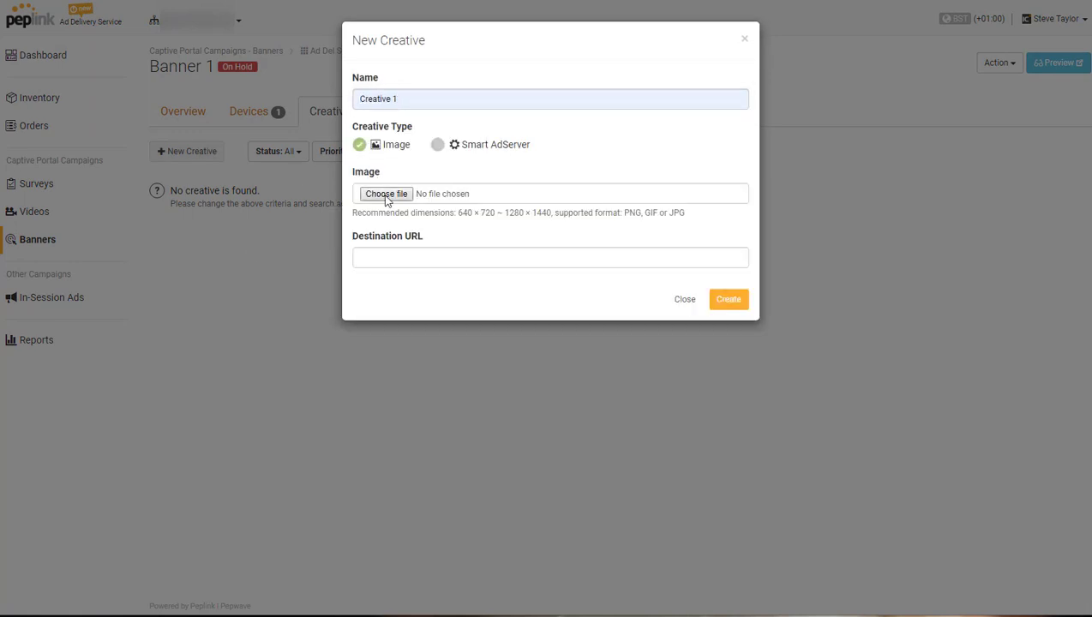
pyautogui.click(387, 196)
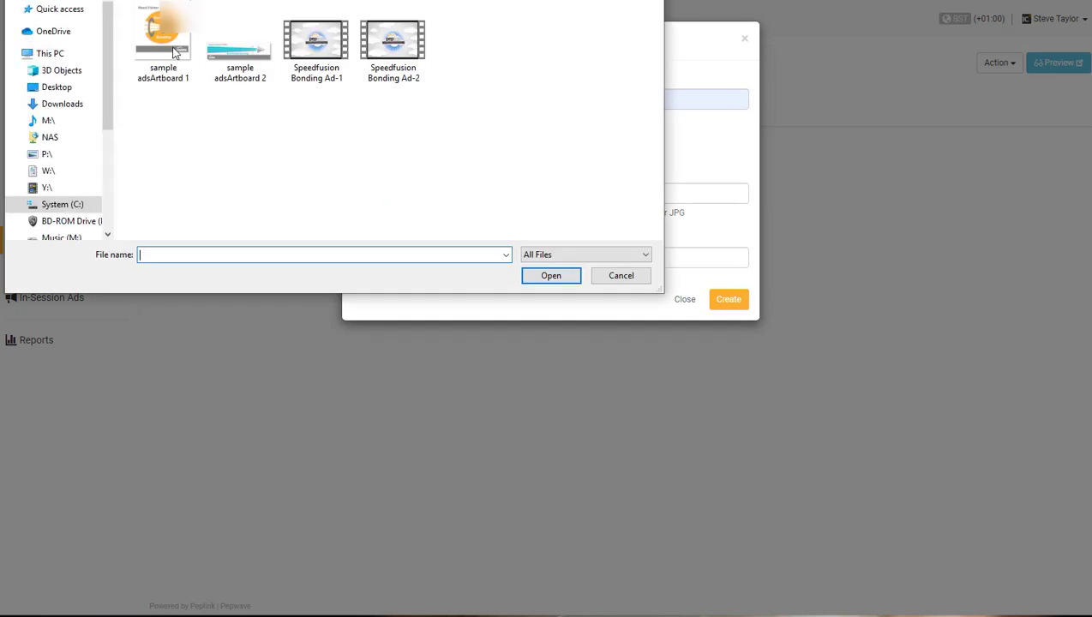
pyautogui.click(163, 39)
pyautogui.click(537, 276)
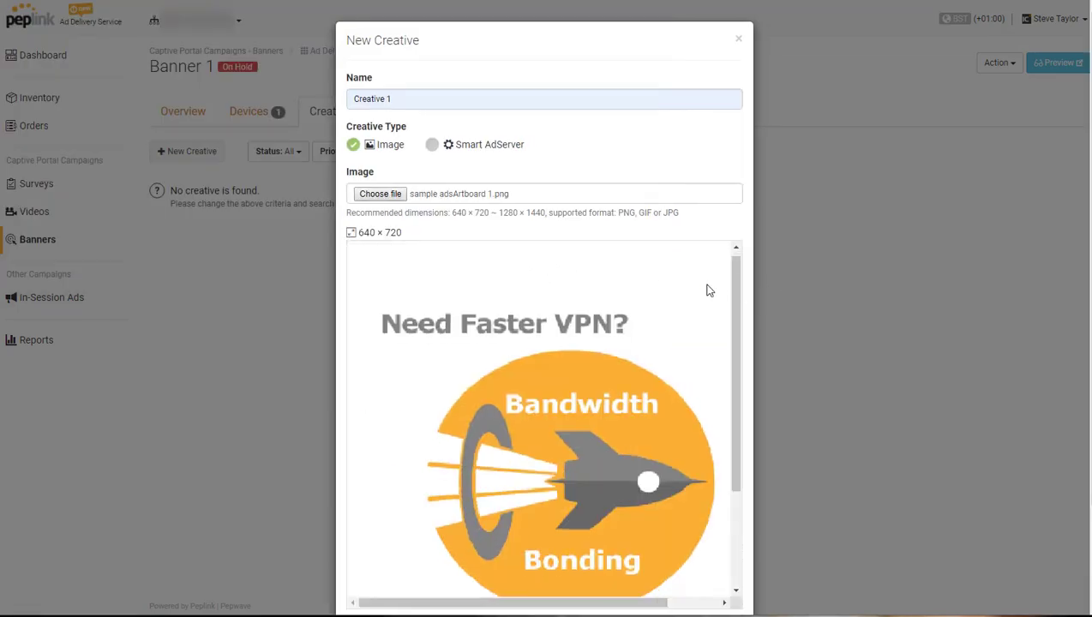
pyautogui.scroll(-3, 707, 291)
pyautogui.scroll(-2, 602, 509)
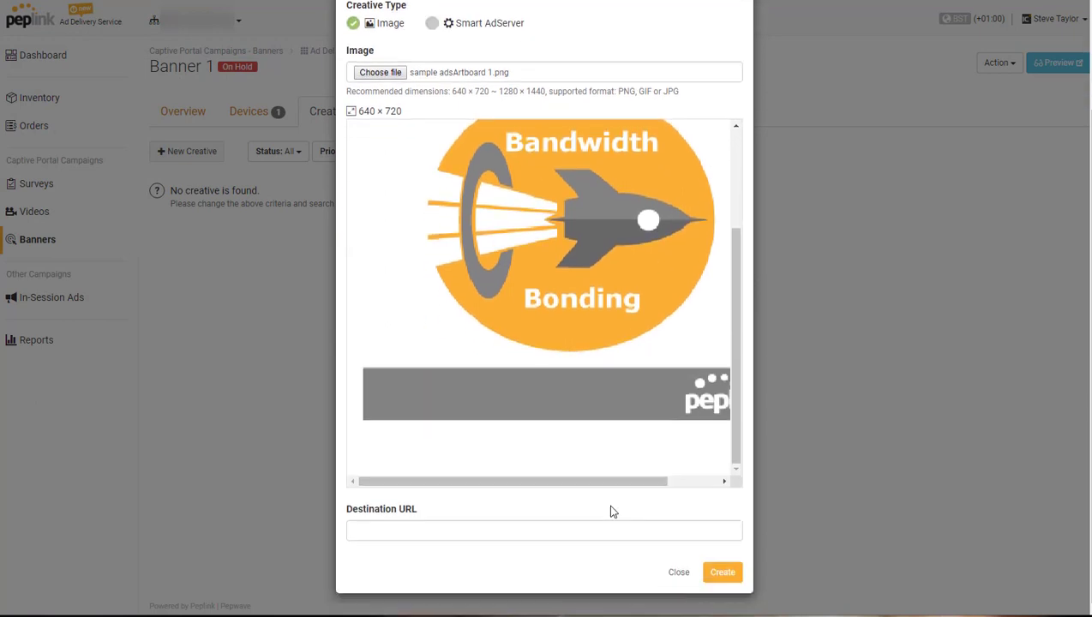
pyautogui.click(420, 530)
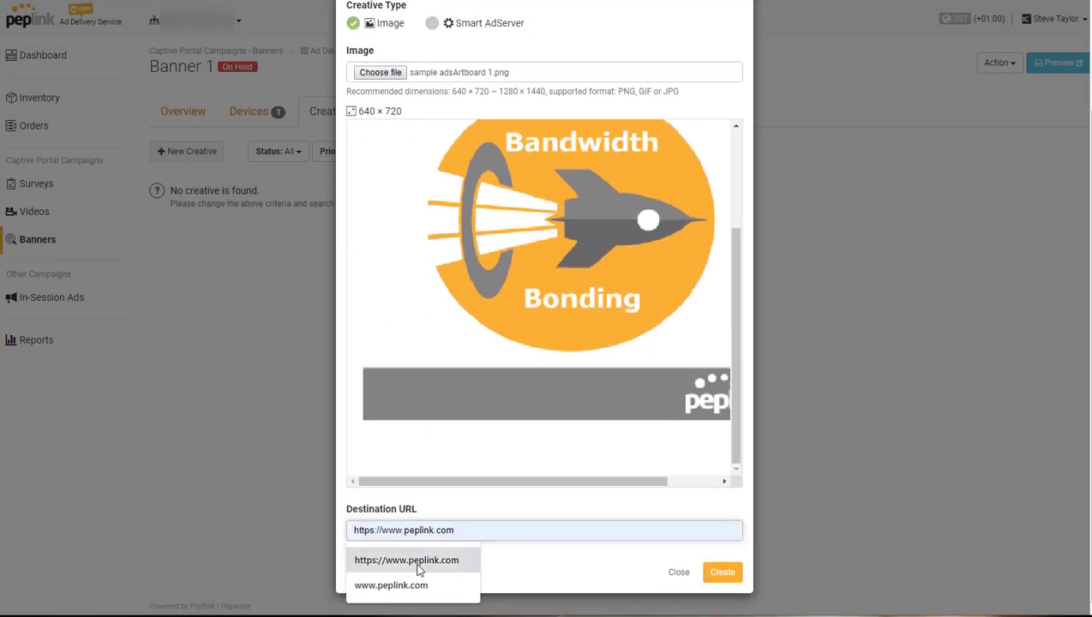
pyautogui.click(419, 566)
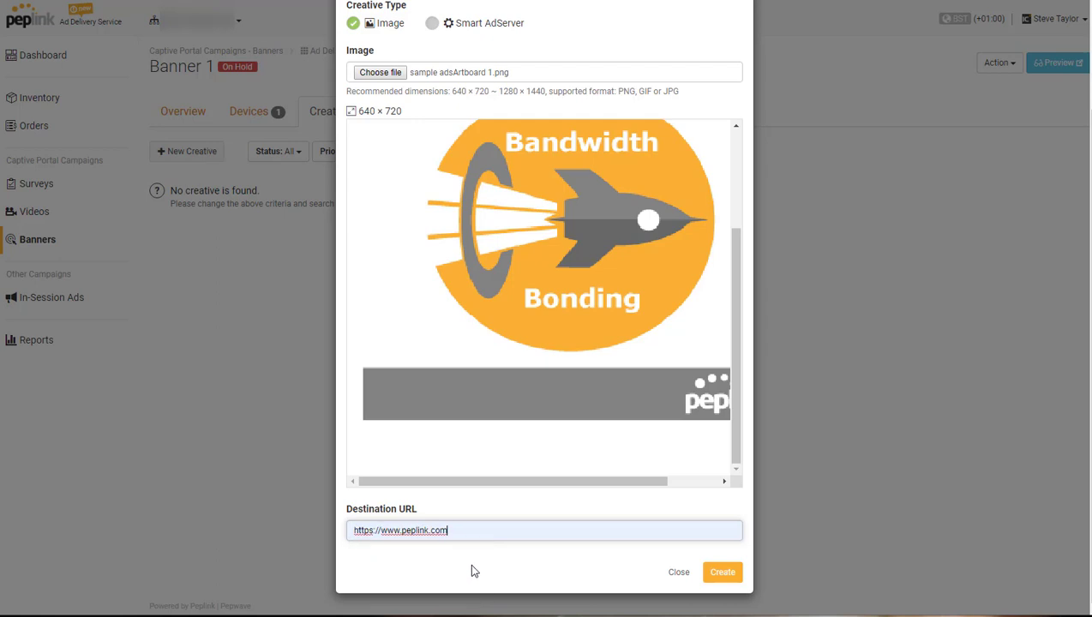
pyautogui.click(722, 573)
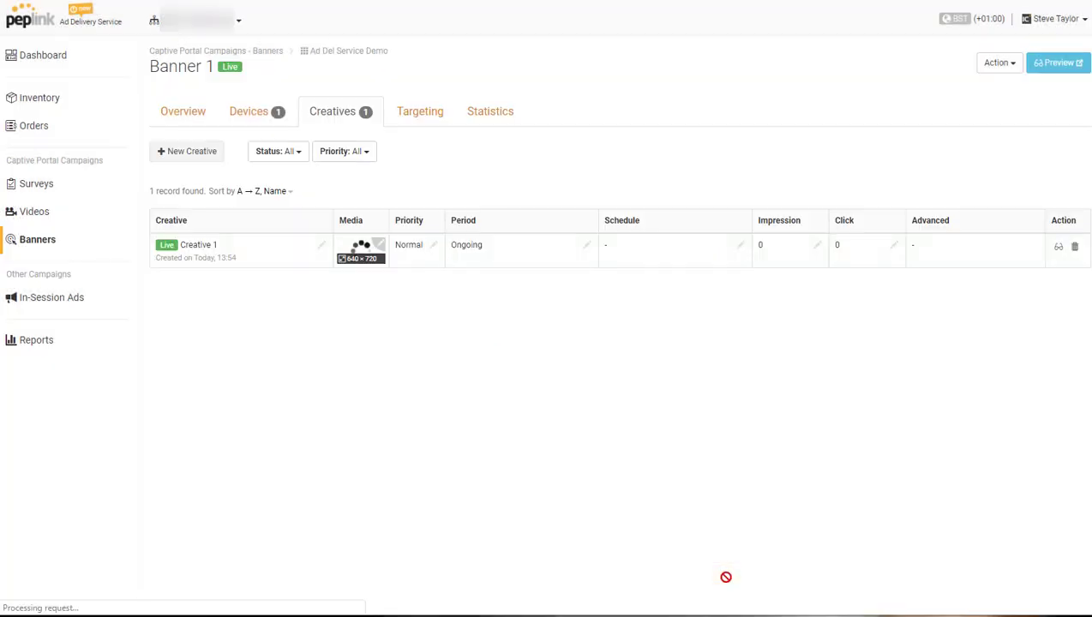
# Target the Banner 1 campaign to the ADS Test captive portal.
pyautogui.click(417, 112)
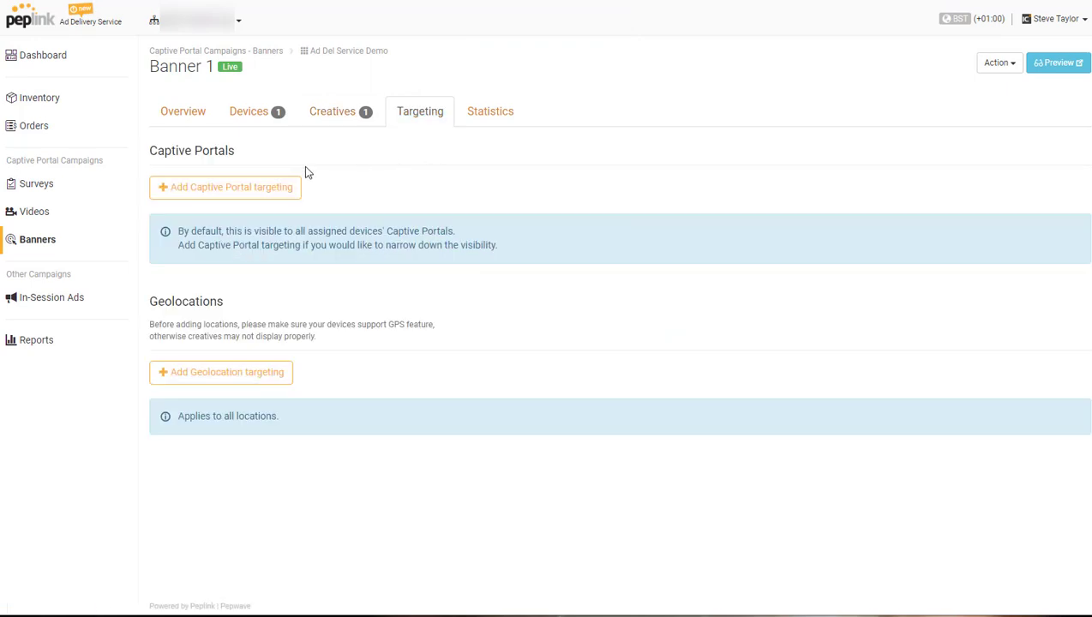
pyautogui.click(248, 190)
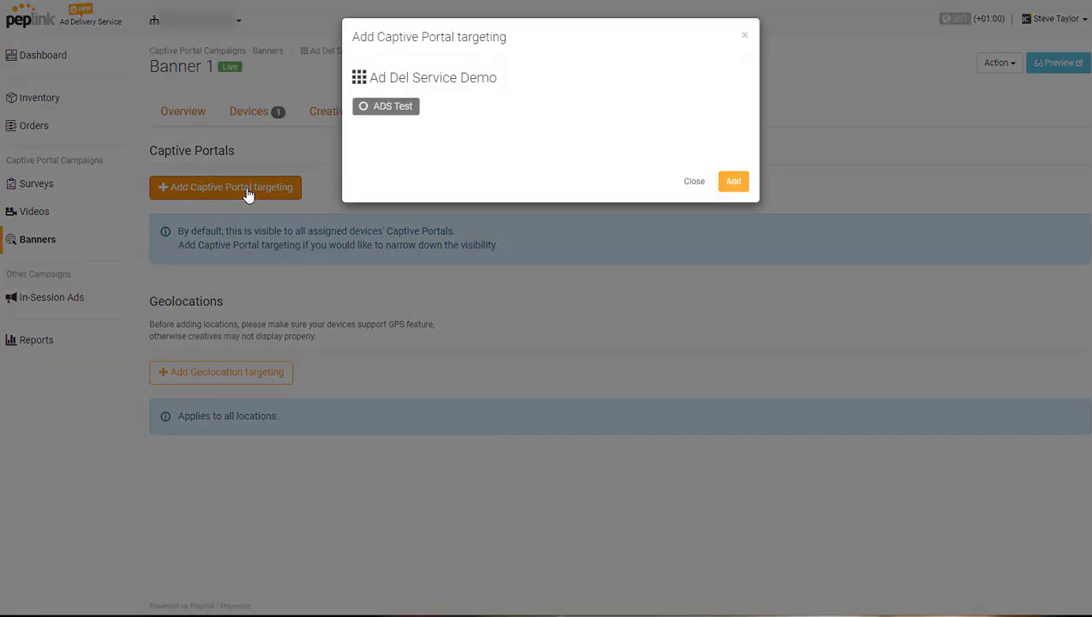
pyautogui.click(365, 120)
pyautogui.click(733, 191)
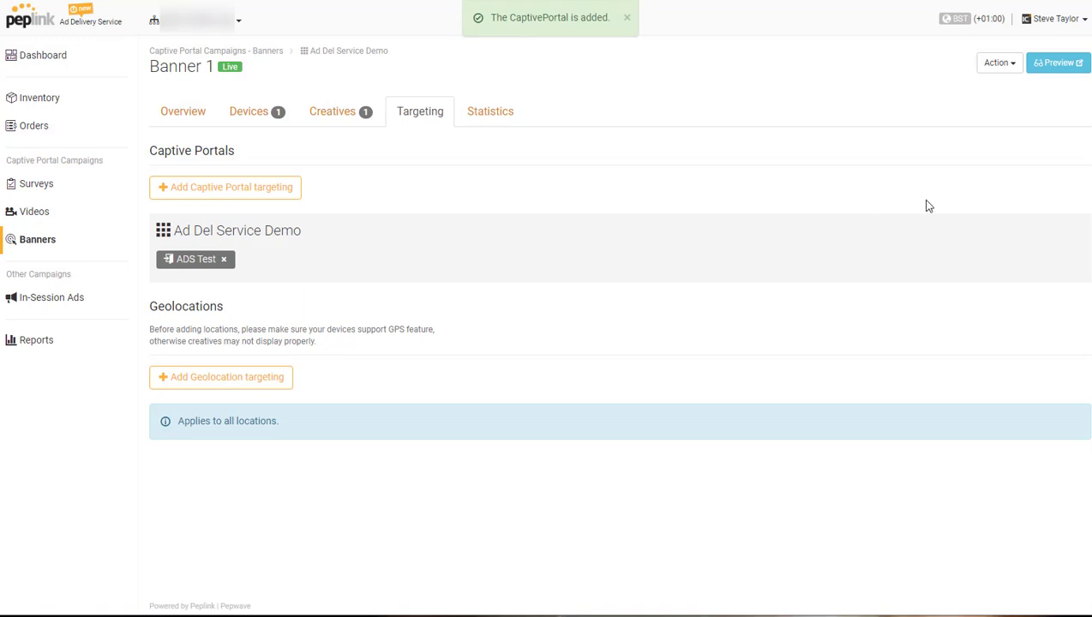
# Create an in-session ads campaign named "In Session Ads" in the Ad Del Service Demo group.
pyautogui.click(55, 301)
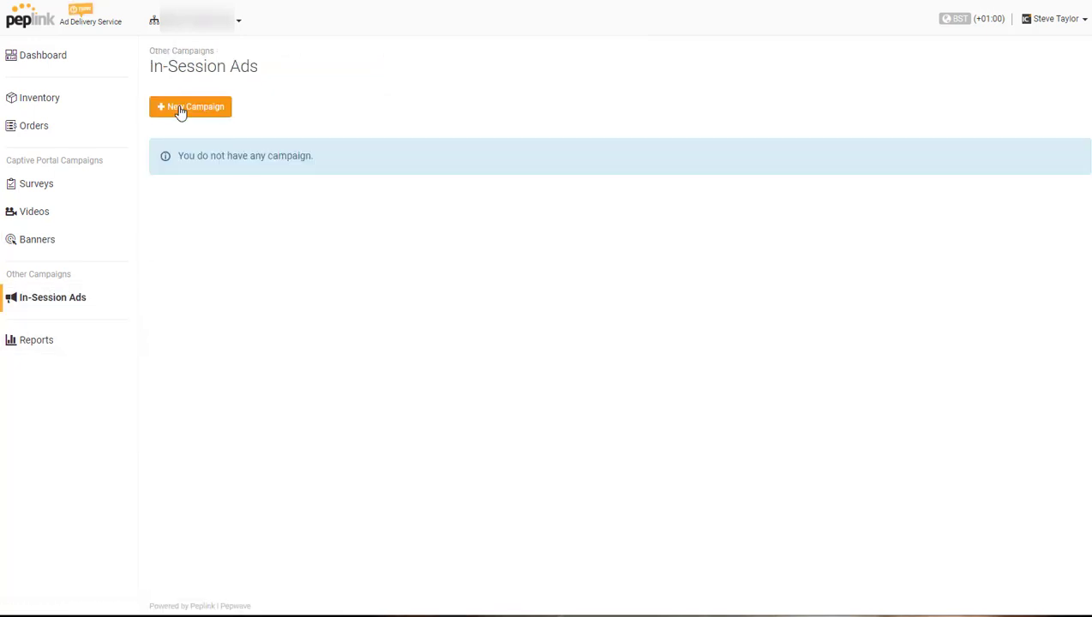
pyautogui.click(180, 110)
pyautogui.click(380, 104)
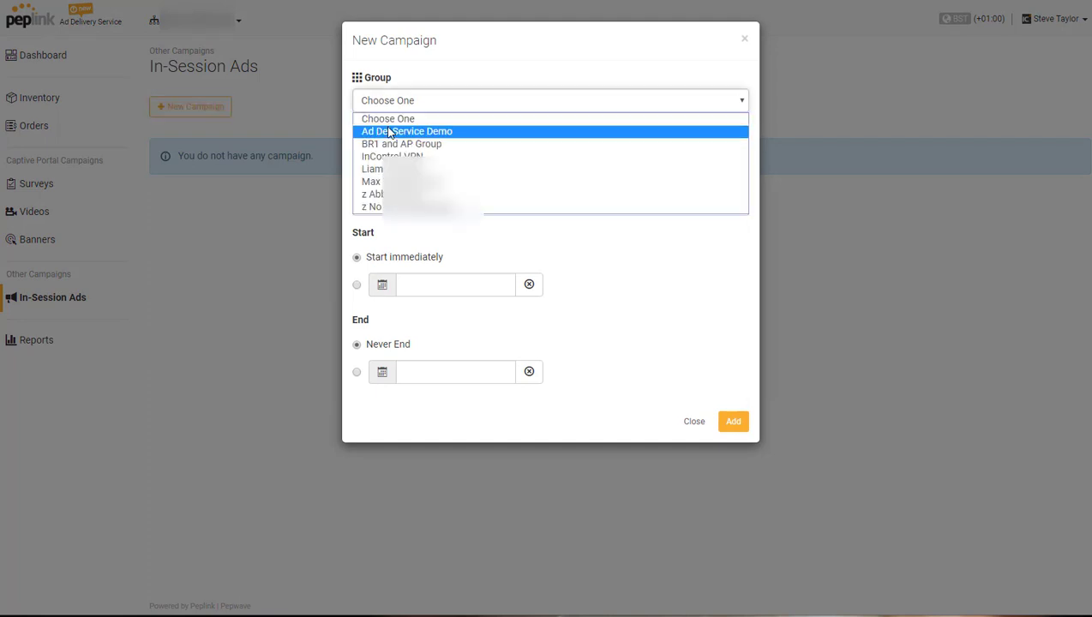
pyautogui.click(390, 133)
pyautogui.click(401, 154)
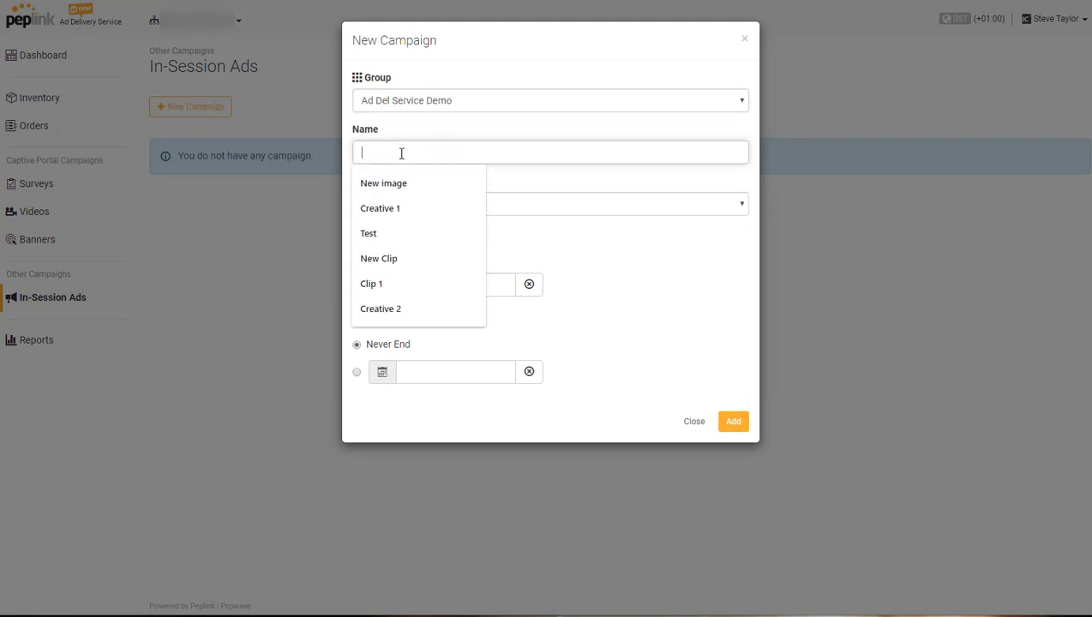
pyautogui.write('In Session Ads')
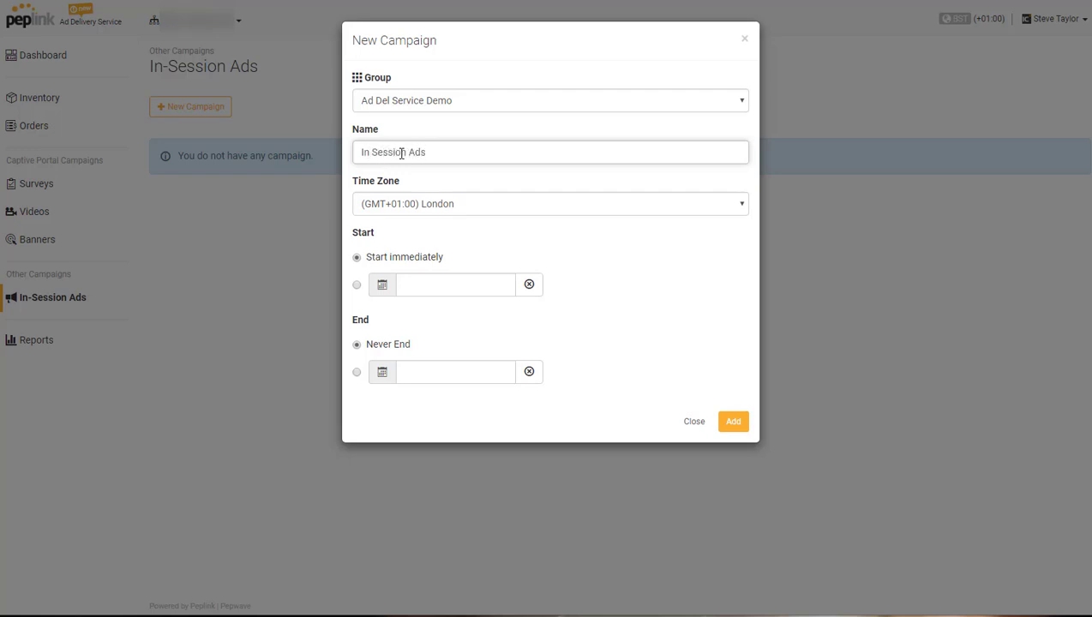
pyautogui.click(737, 424)
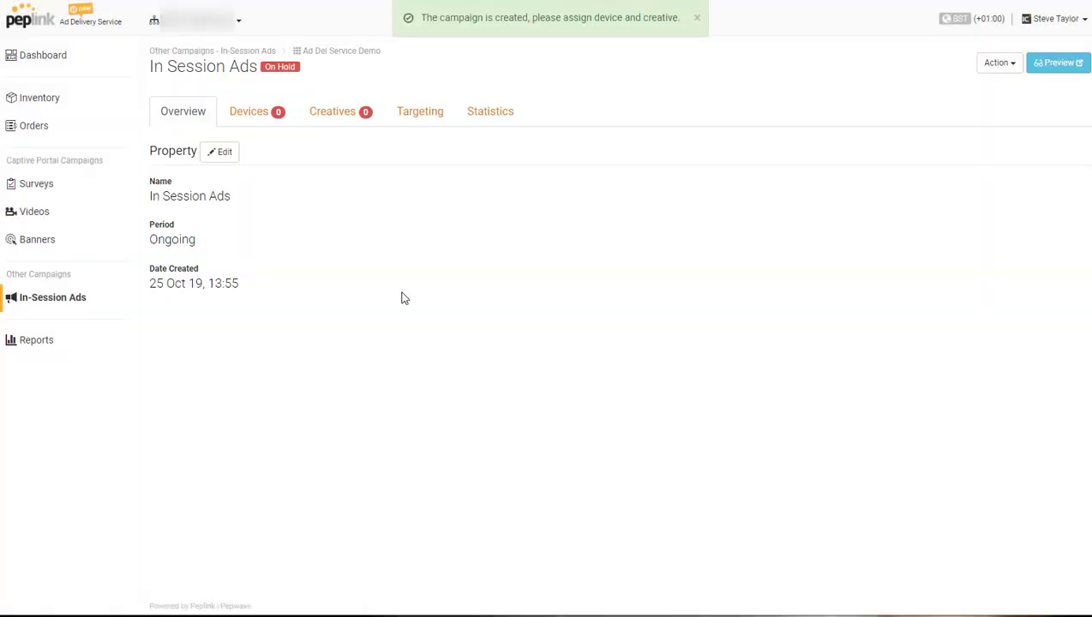
# Assign the Test-ADS device to the In Session Ads campaign.
pyautogui.click(258, 120)
pyautogui.click(203, 161)
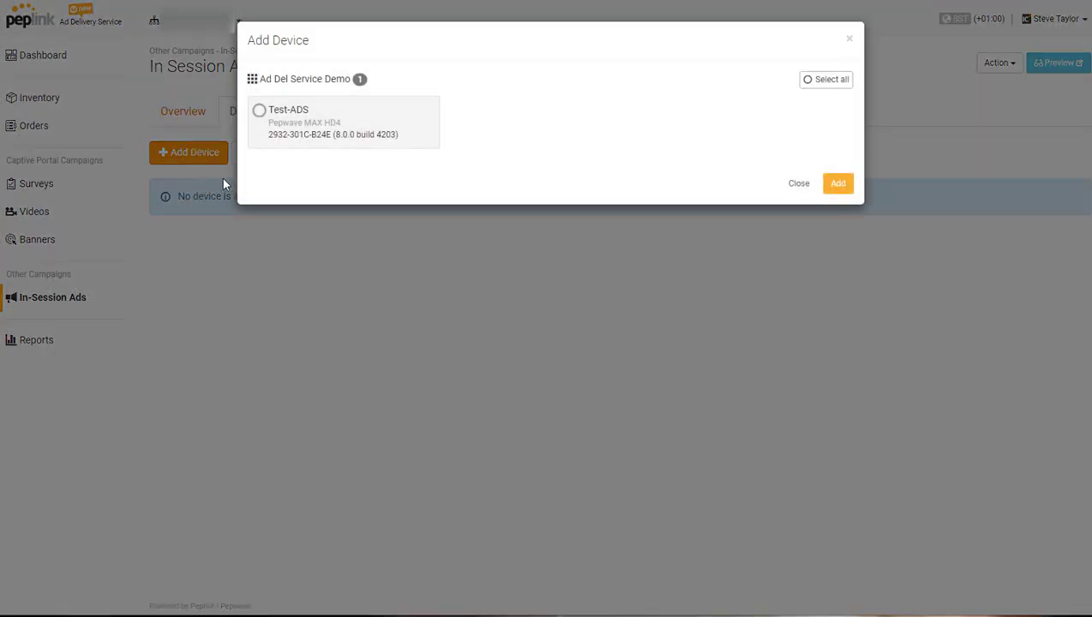
pyautogui.click(272, 117)
pyautogui.click(838, 184)
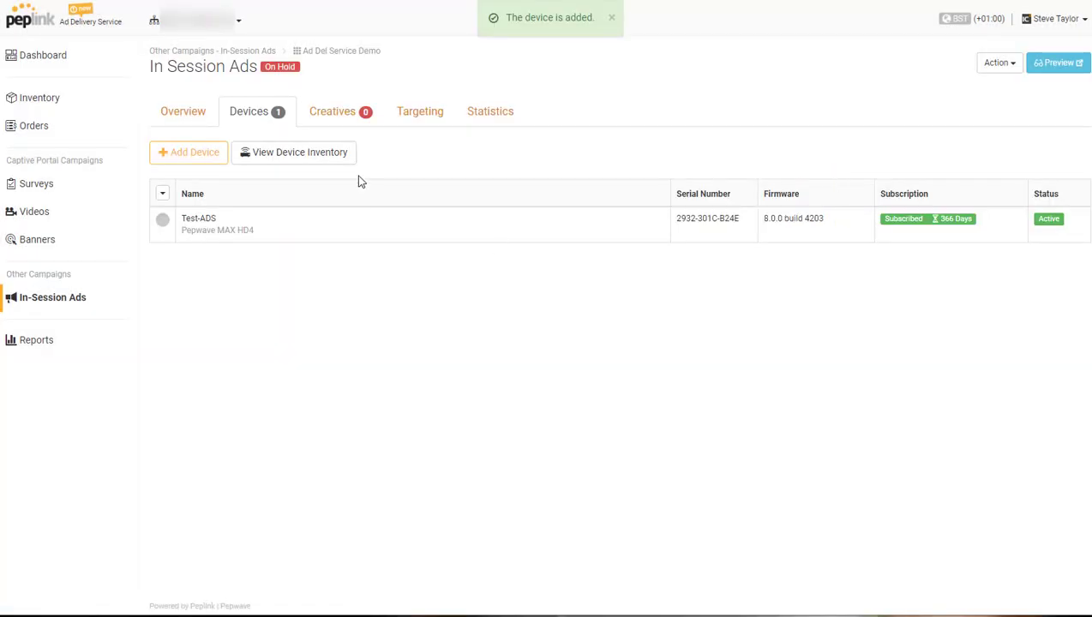
# Start a new banner creative named "Creative 2" for the In Session Ads campaign with the "Float, Top" presentation.
pyautogui.click(333, 115)
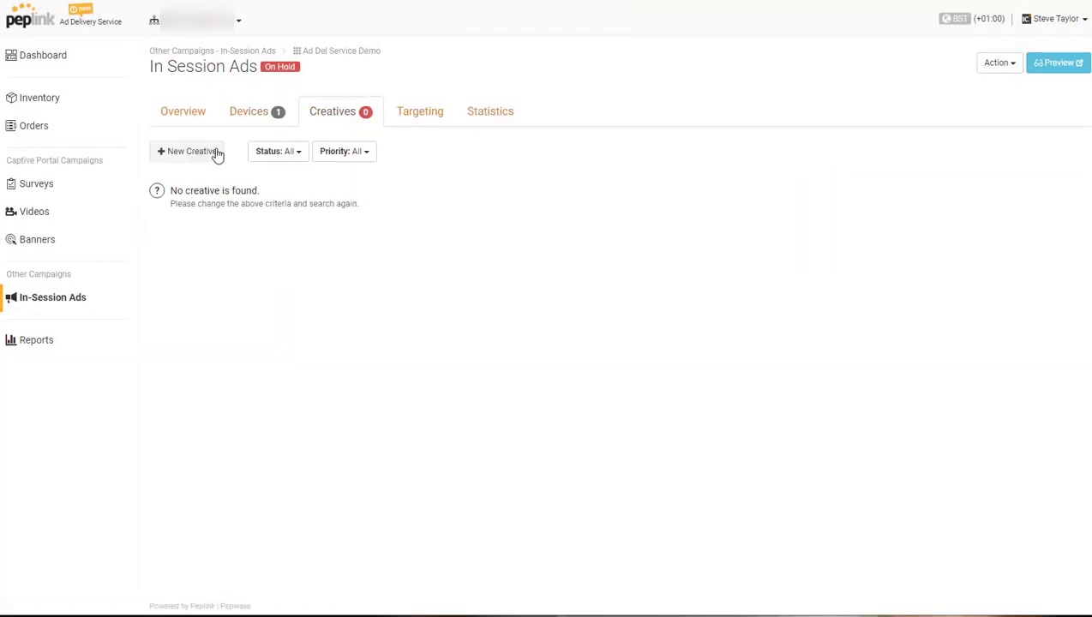
pyautogui.click(215, 151)
pyautogui.click(374, 100)
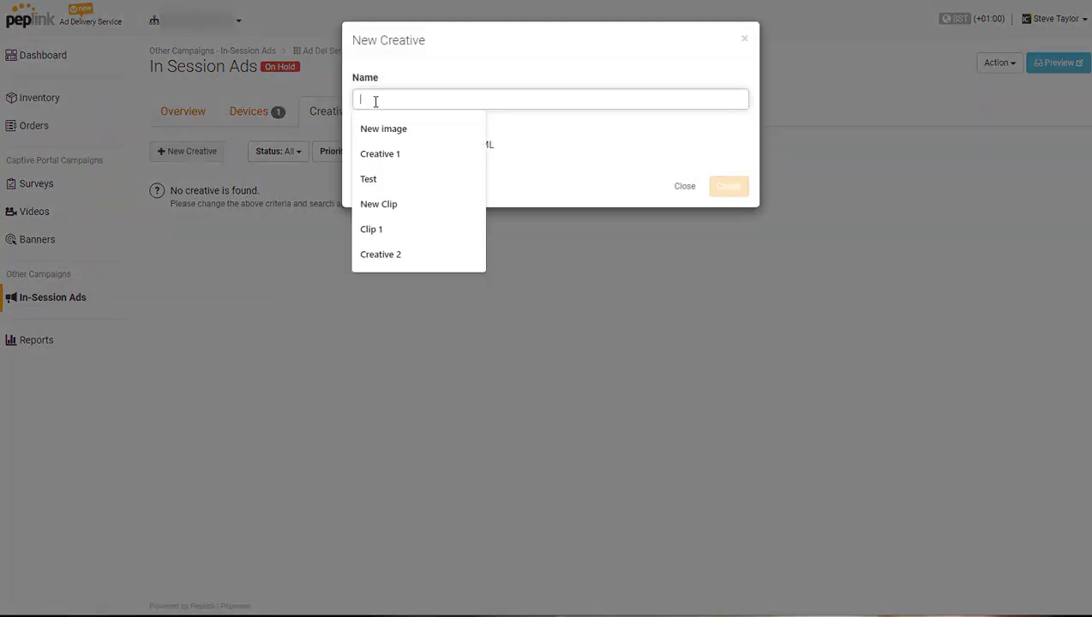
pyautogui.click(397, 253)
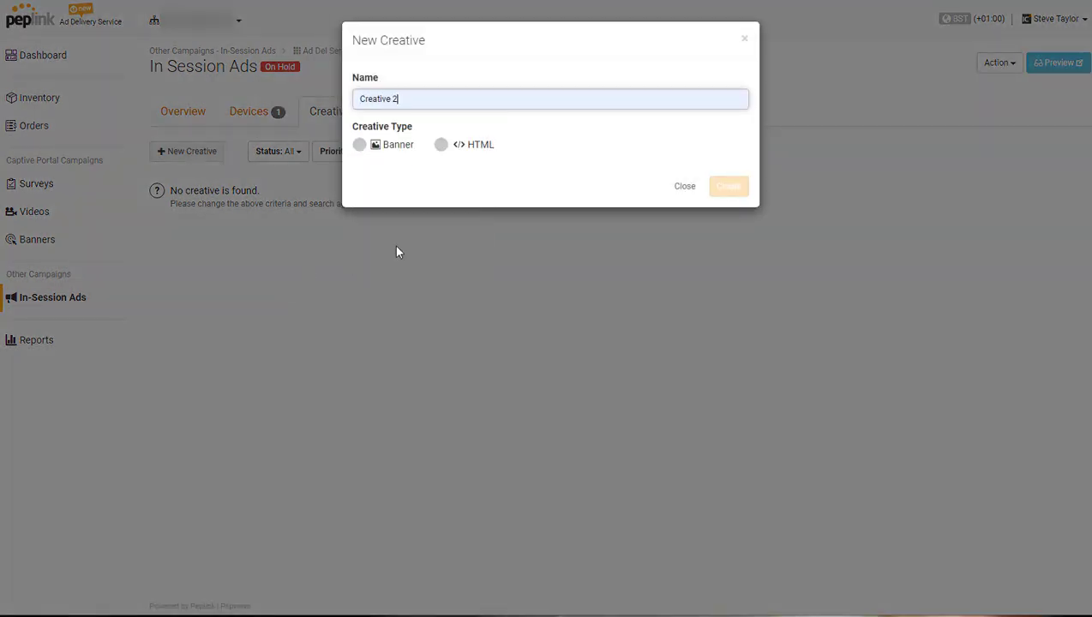
pyautogui.click(364, 146)
pyautogui.click(390, 195)
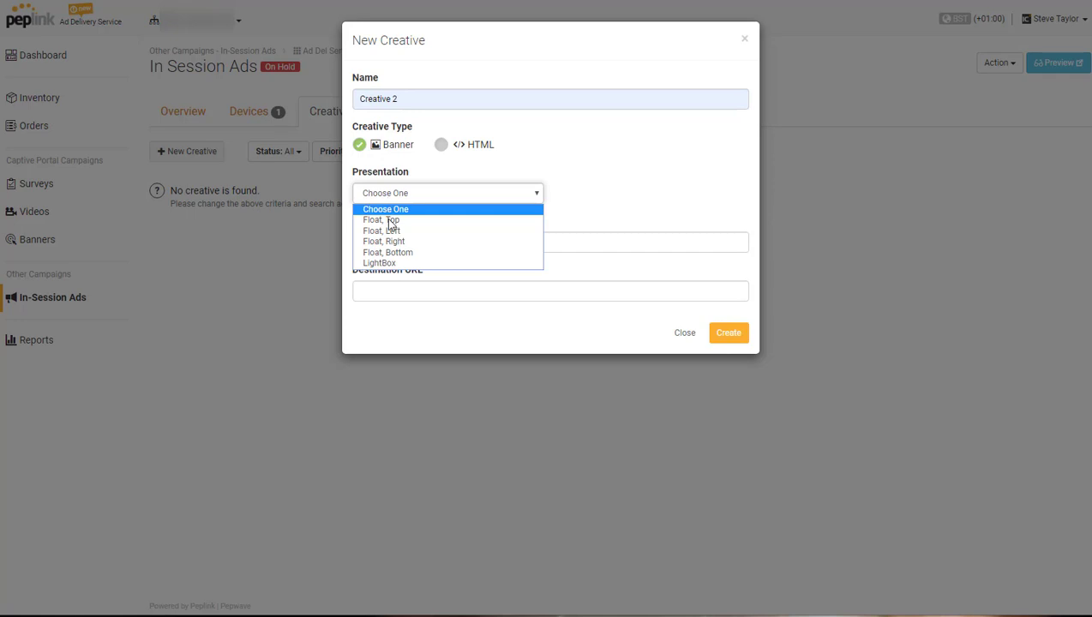
pyautogui.click(400, 221)
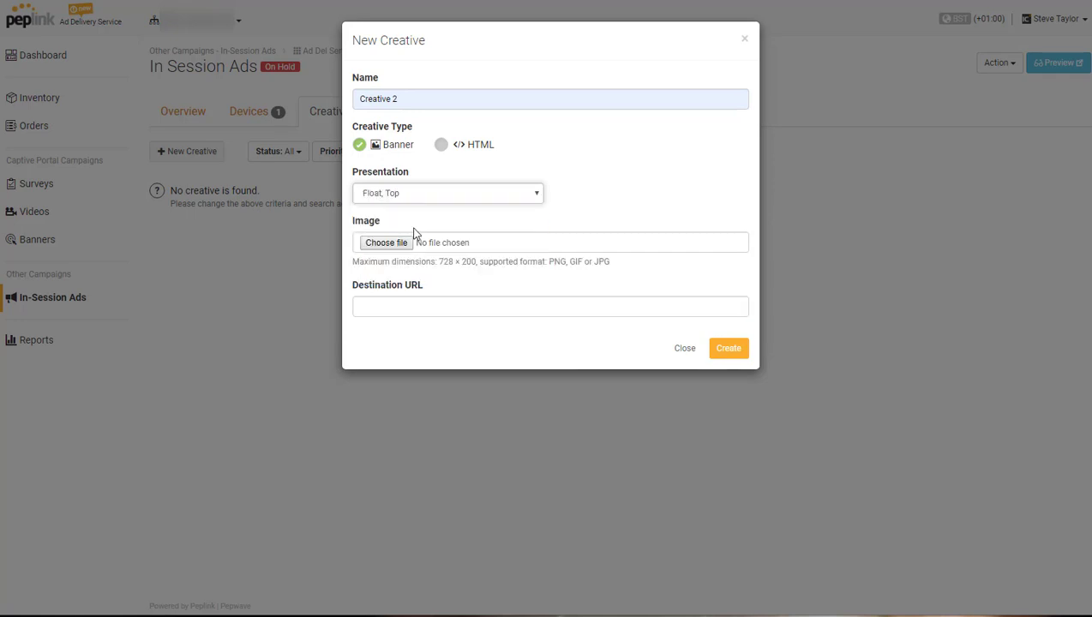
pyautogui.click(396, 243)
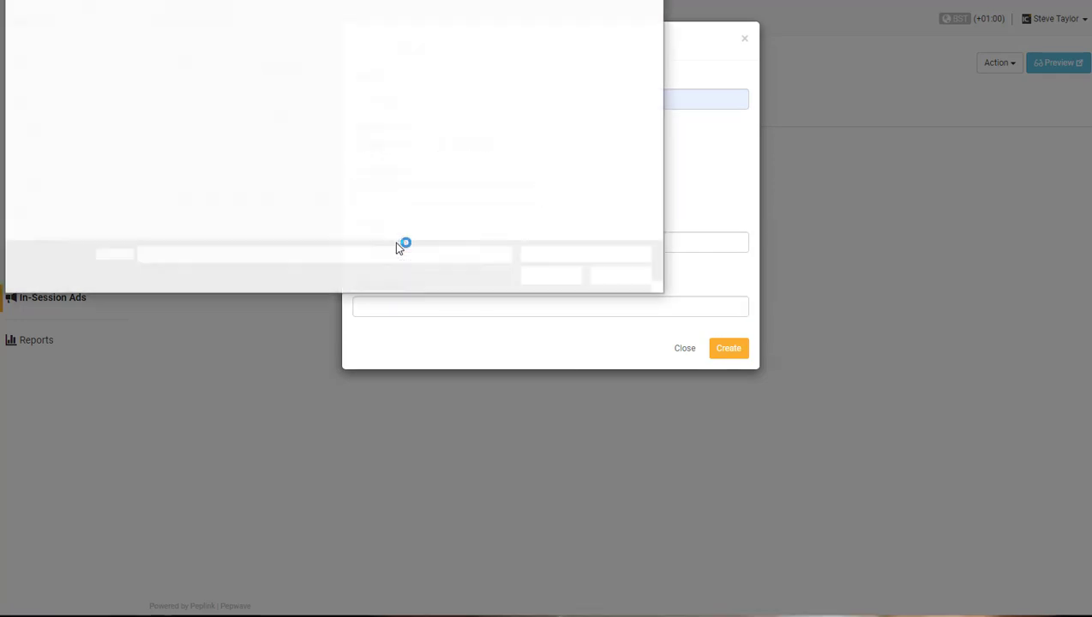
pyautogui.click(246, 56)
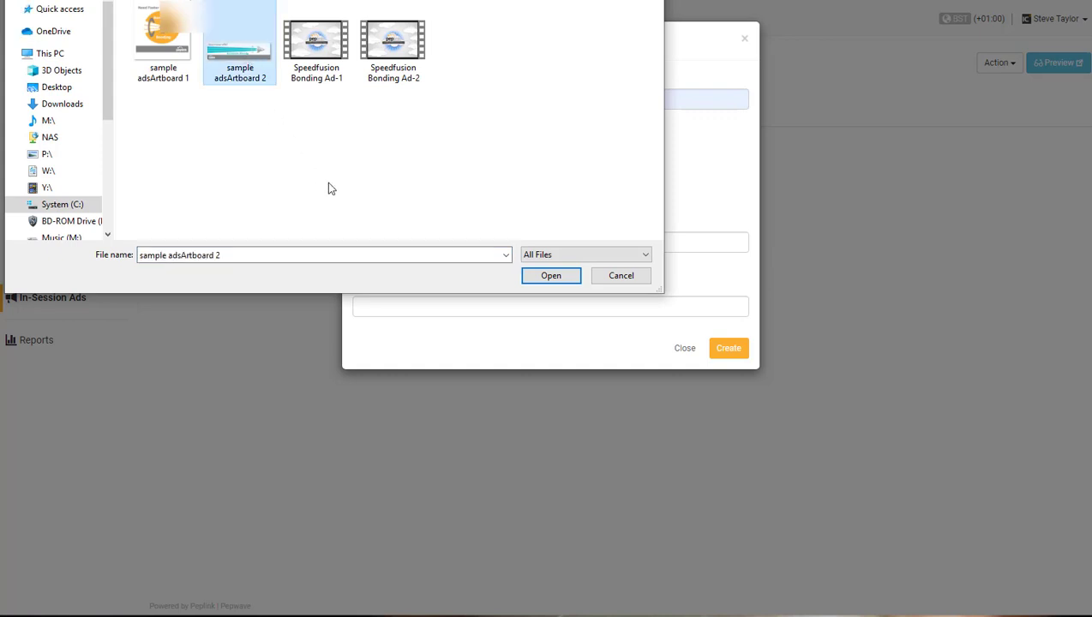
pyautogui.click(564, 280)
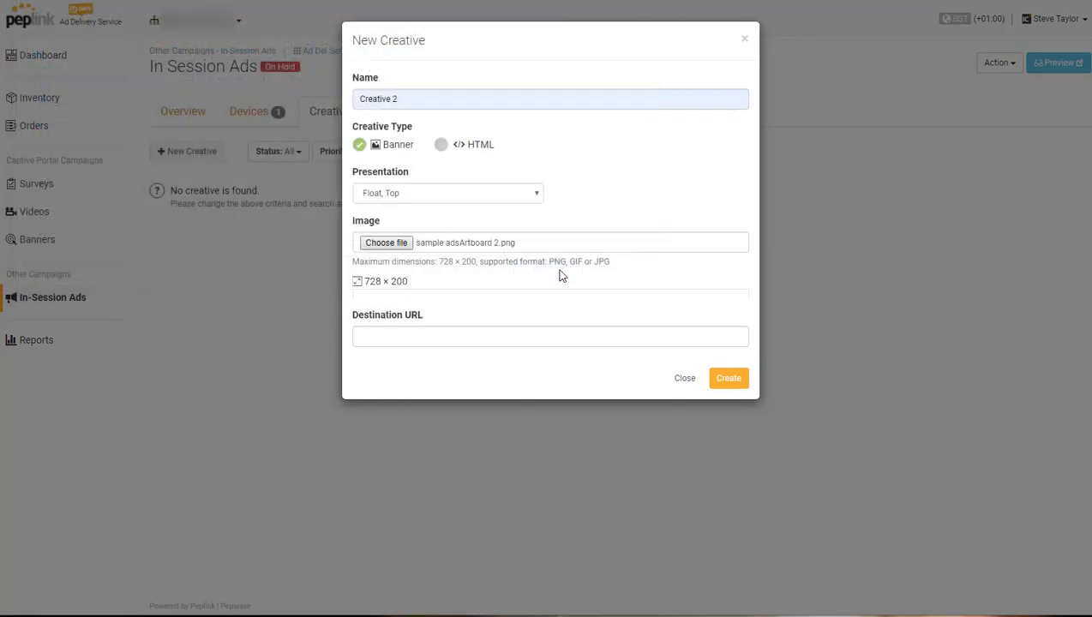
pyautogui.click(434, 483)
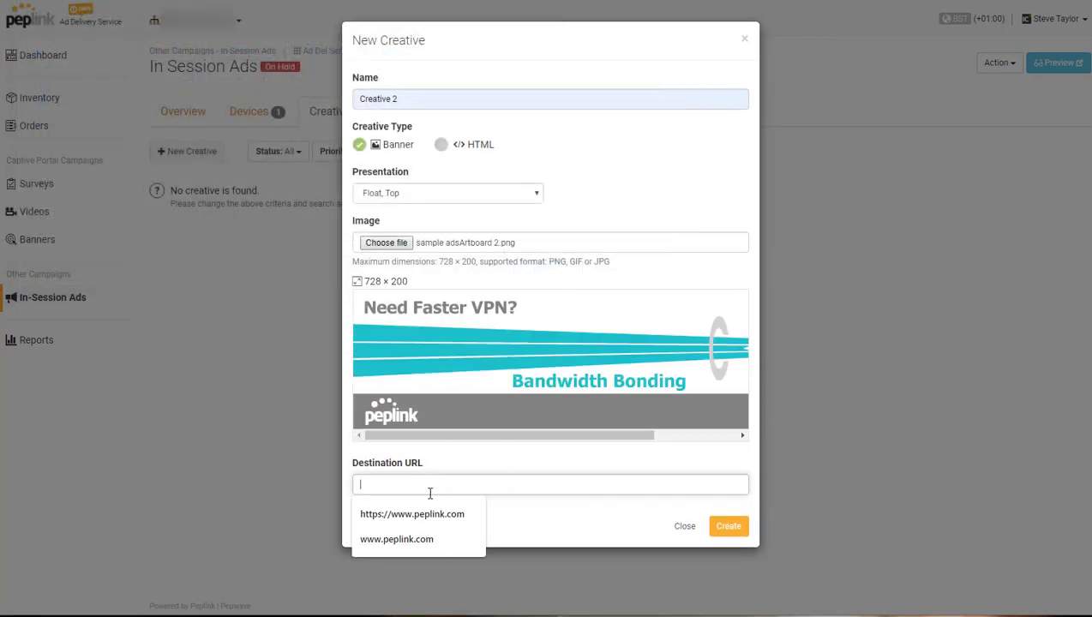
pyautogui.click(427, 512)
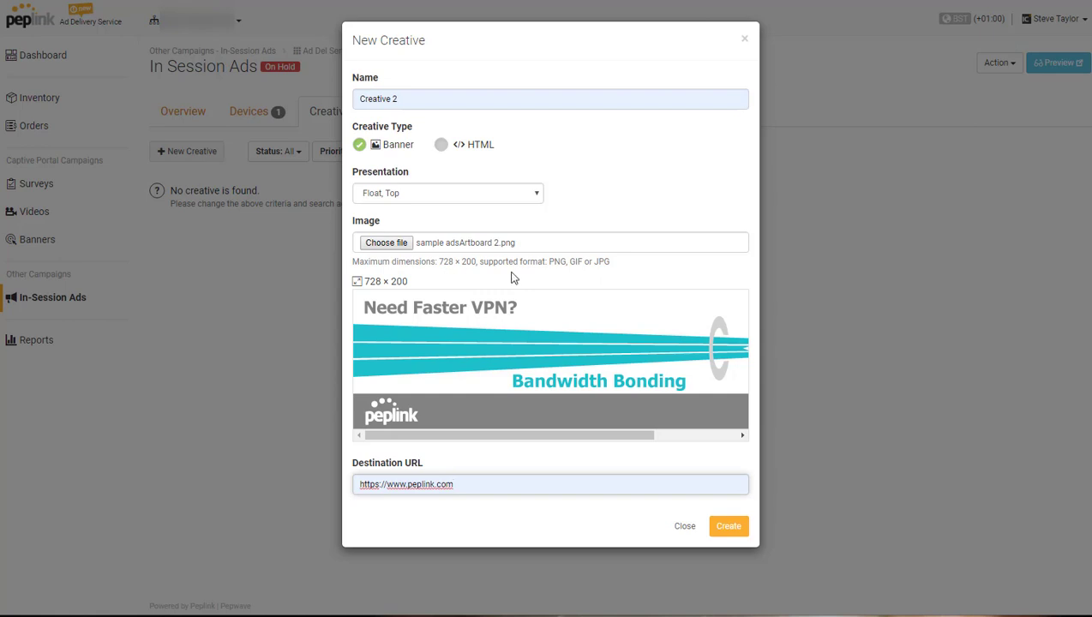
pyautogui.click(727, 533)
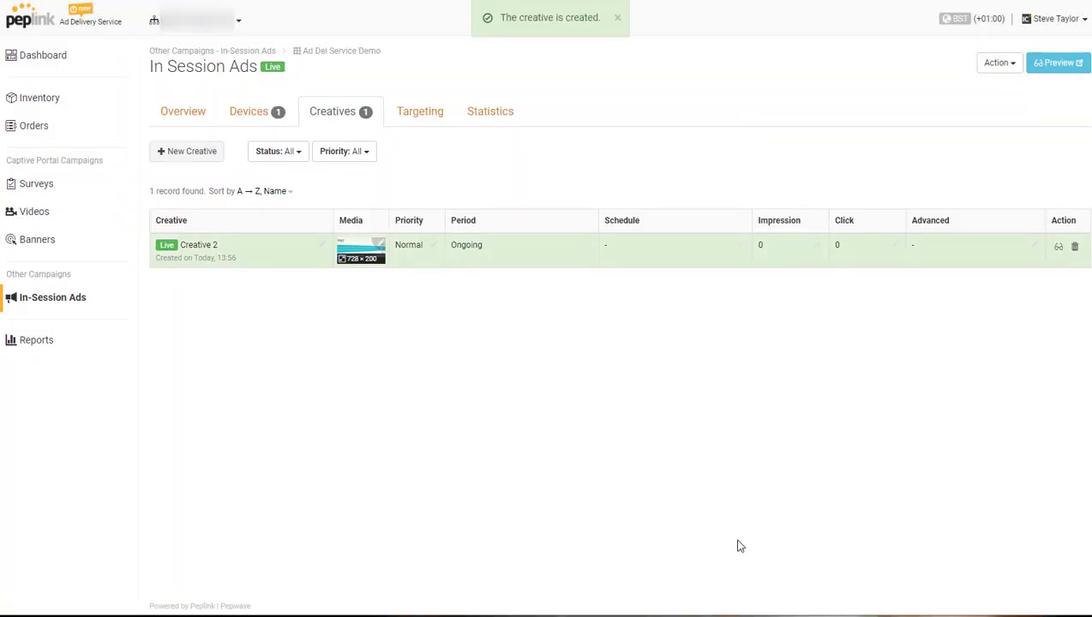
# Target the In Session Ads campaign to the ADS VLAN network.
pyautogui.click(418, 113)
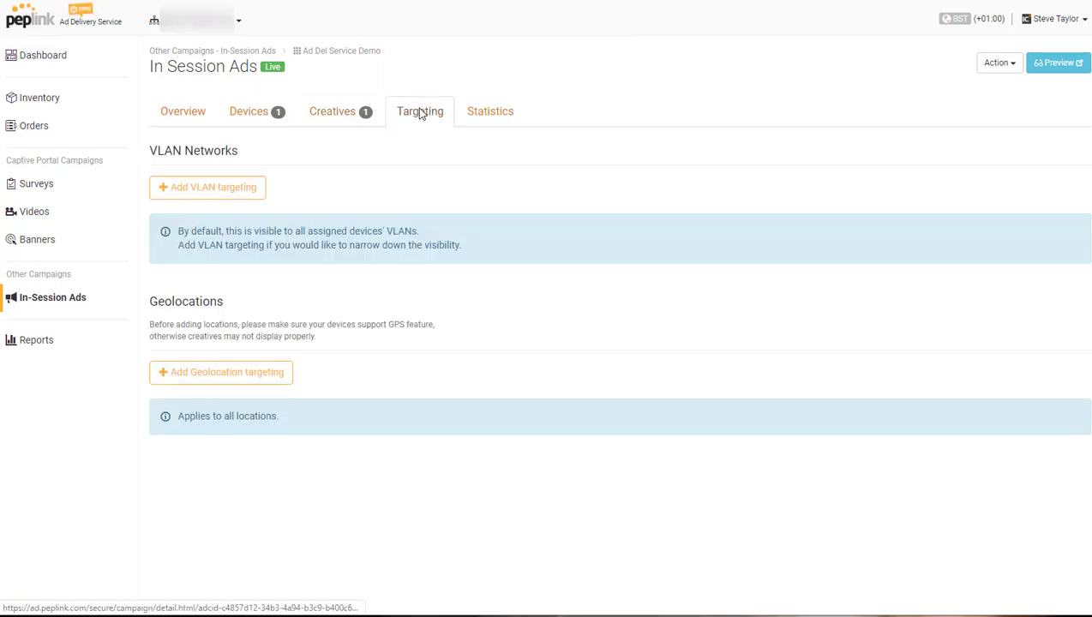
pyautogui.click(200, 190)
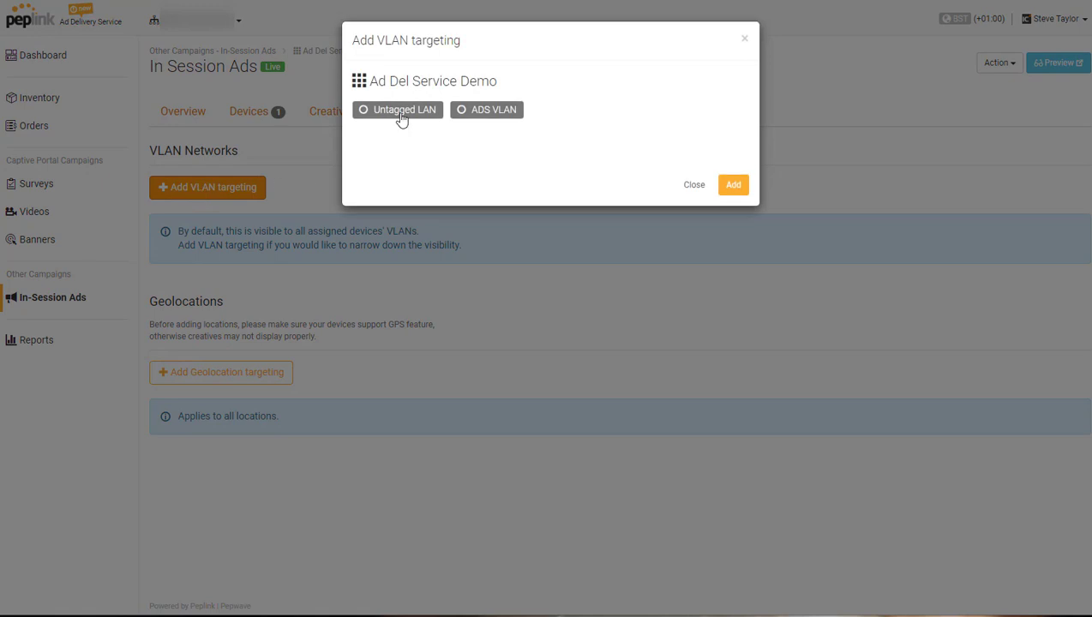
pyautogui.click(461, 112)
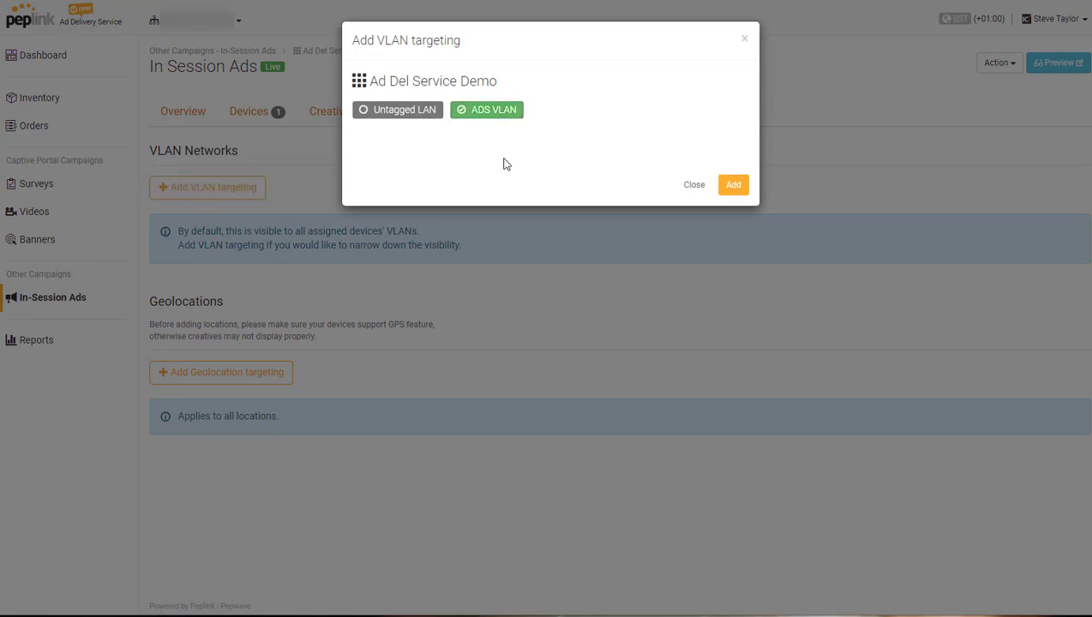
pyautogui.click(734, 188)
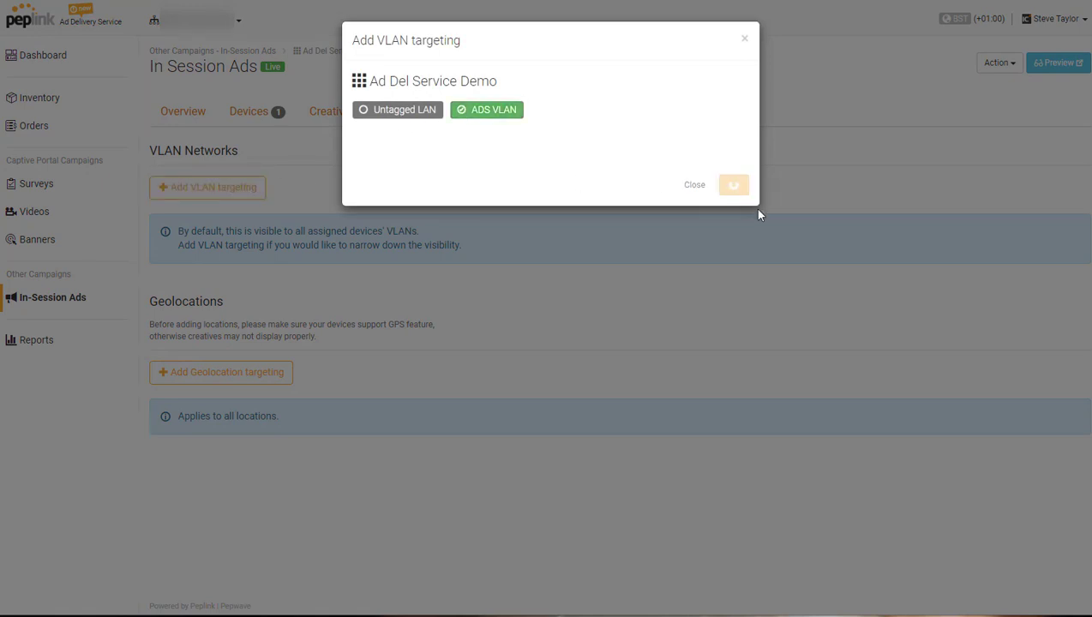